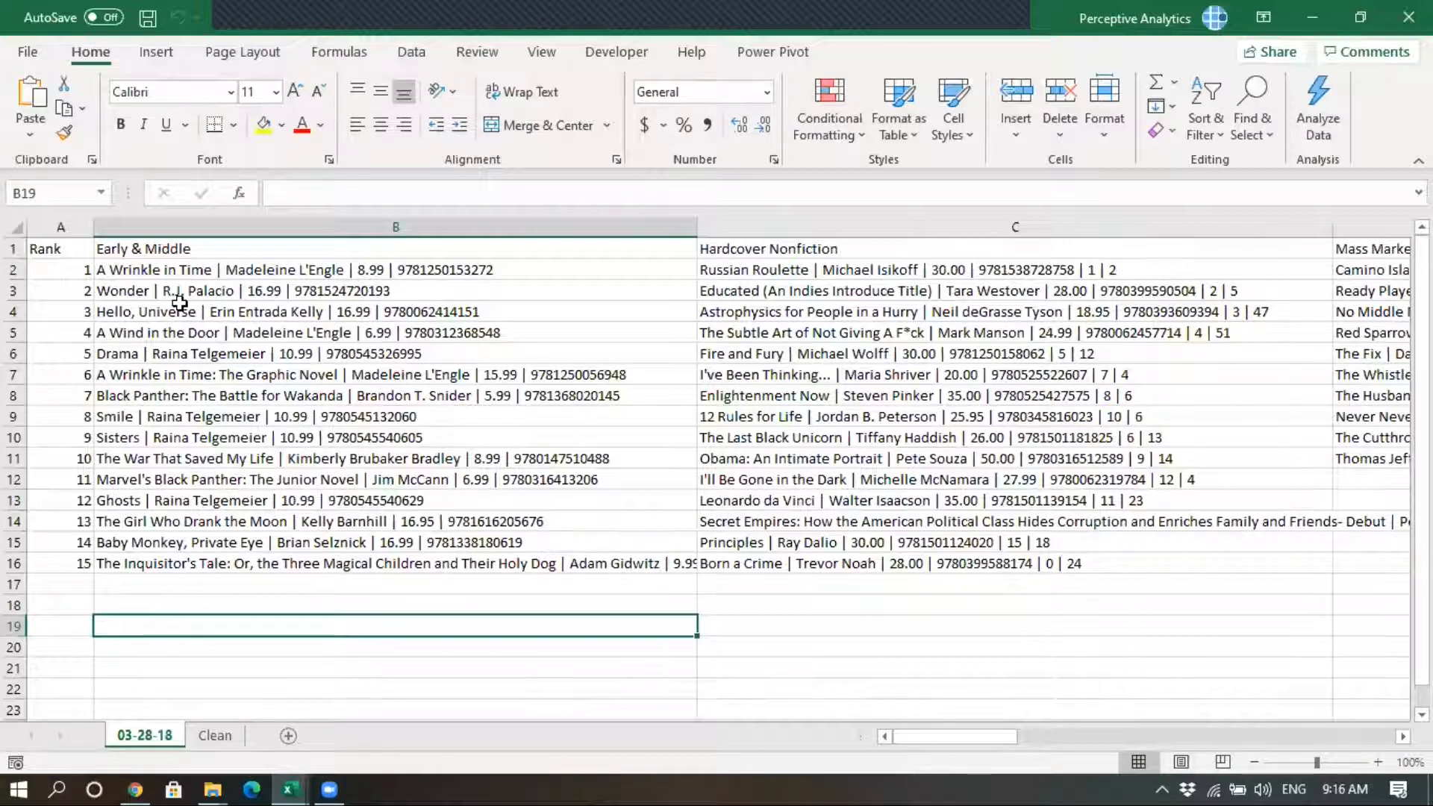
# Examine the Rank column and the genre columns with their combined book details on the 03-28-18 sheet
pyautogui.click(56, 218)
pyautogui.click(170, 226)
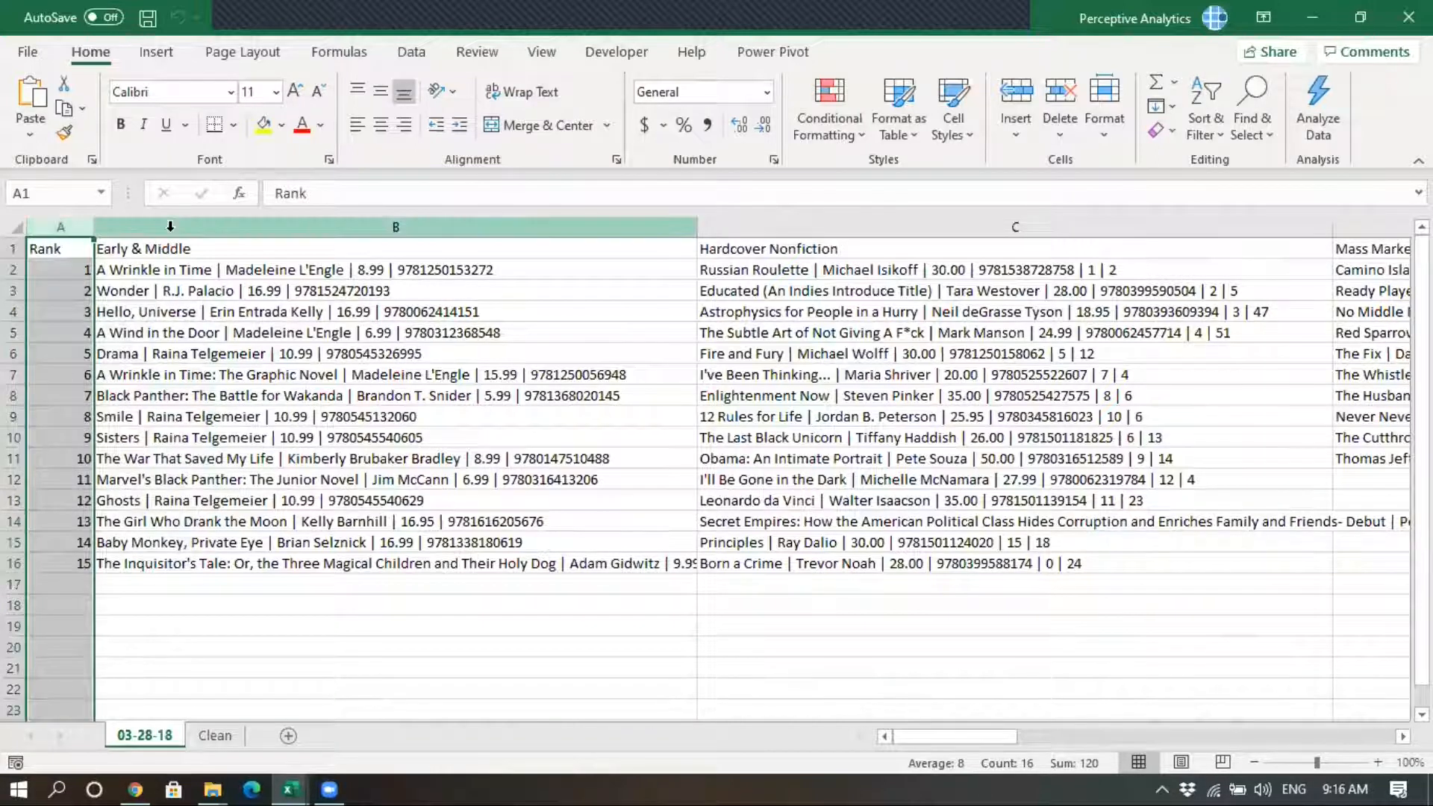
pyautogui.click(179, 249)
pyautogui.press('Right')
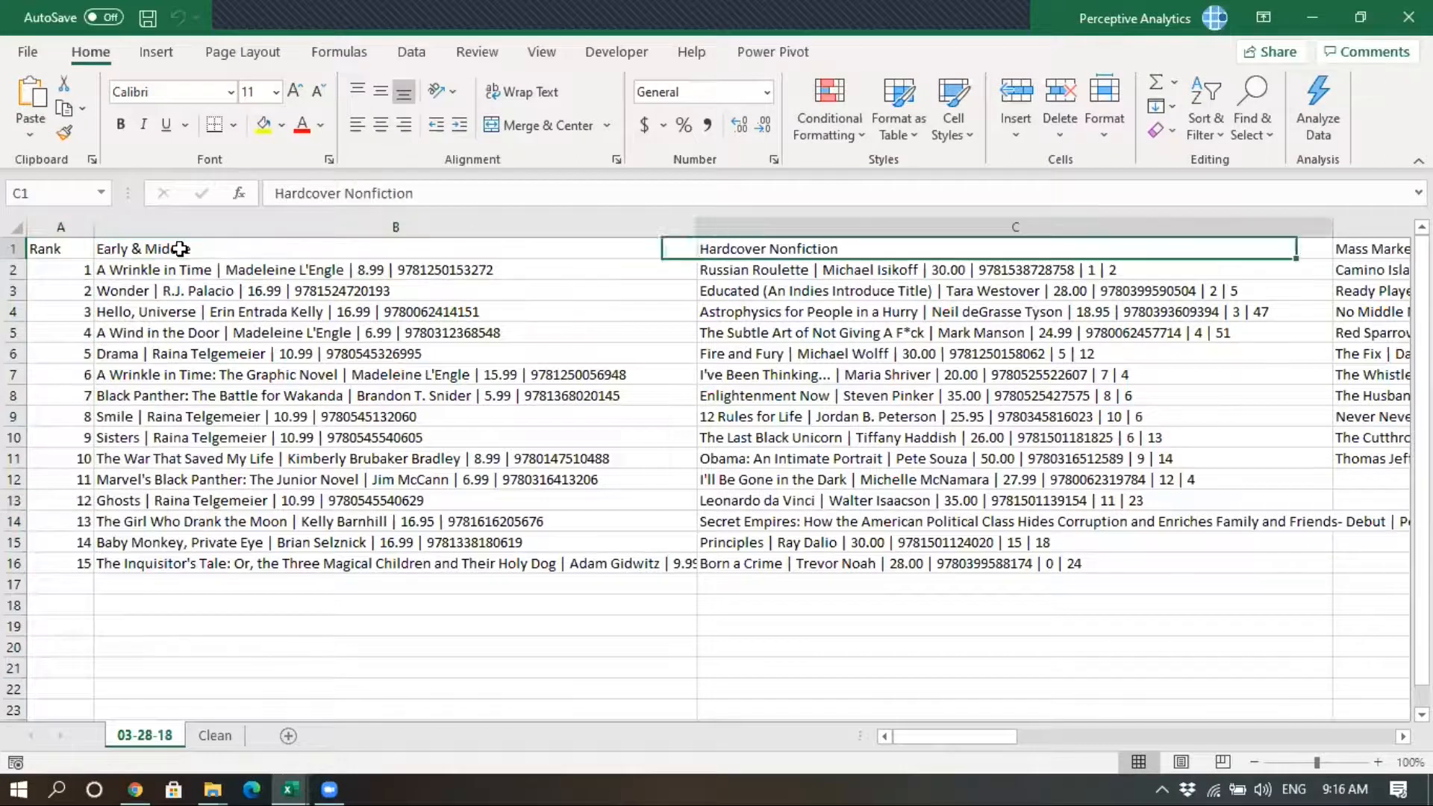
pyautogui.press('Right')
pyautogui.press('Right')
pyautogui.press('Right')
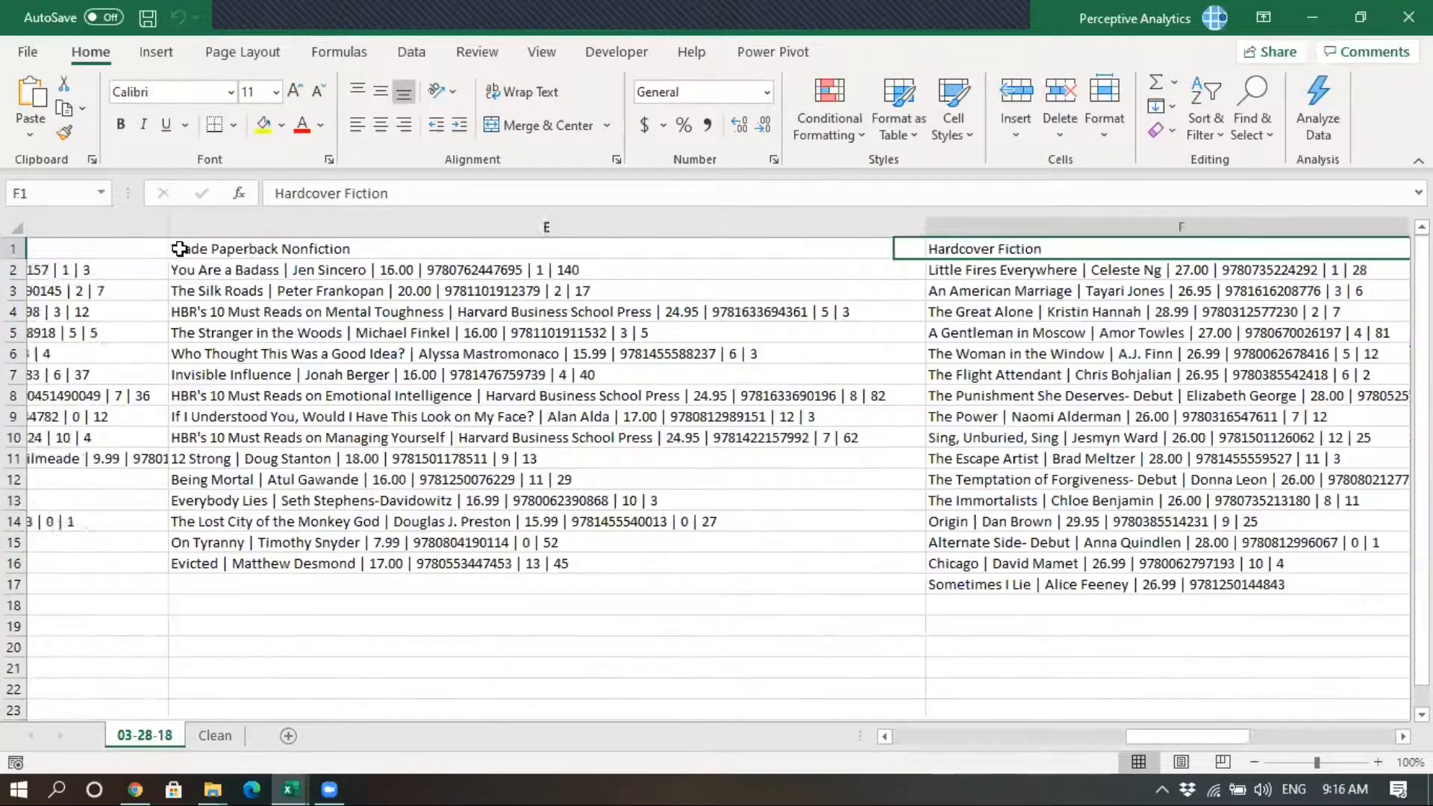
pyautogui.press('Right')
pyautogui.press('Left')
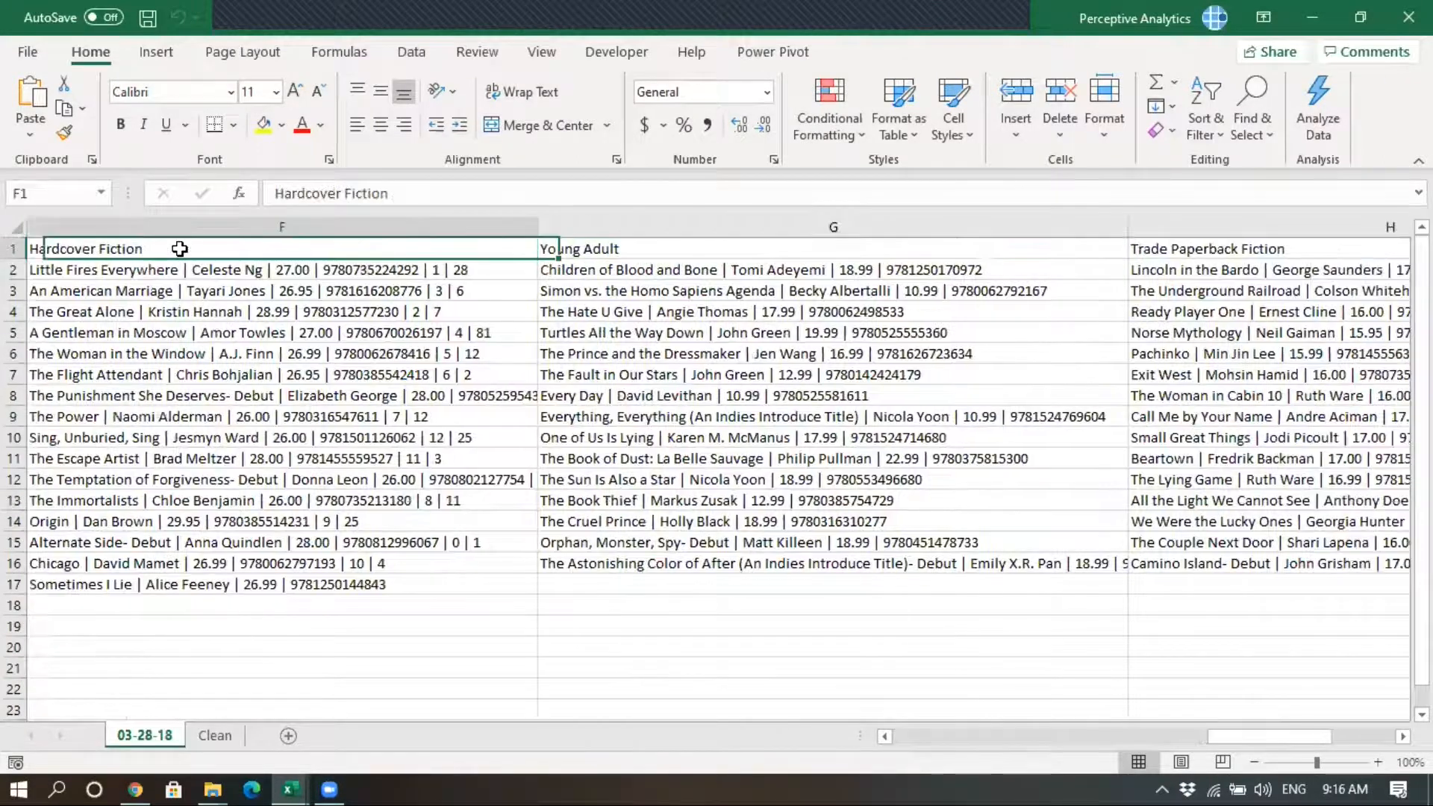
pyautogui.hotkey('ctrl', 'Home')
pyautogui.press('Right')
pyautogui.press('Down')
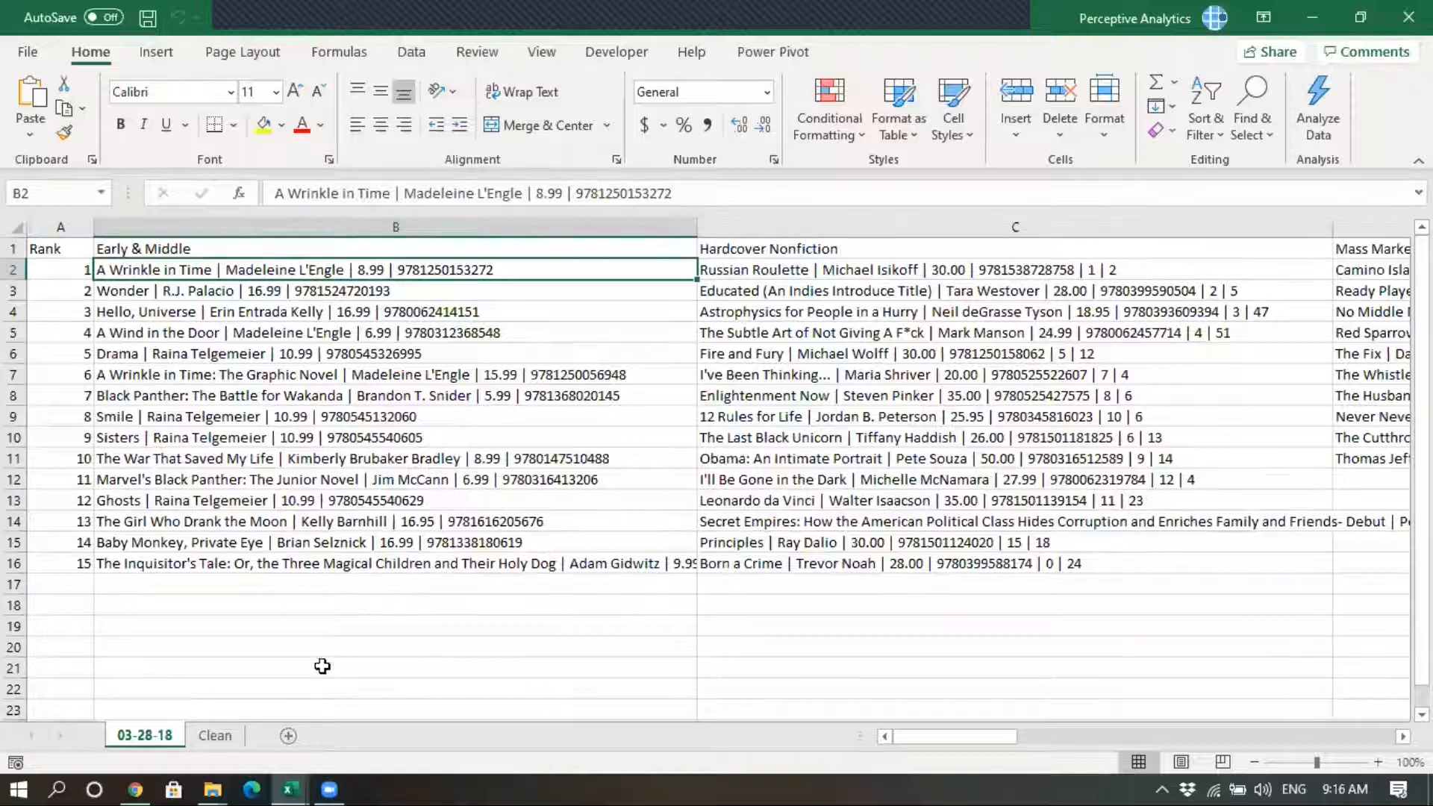
pyautogui.click(288, 618)
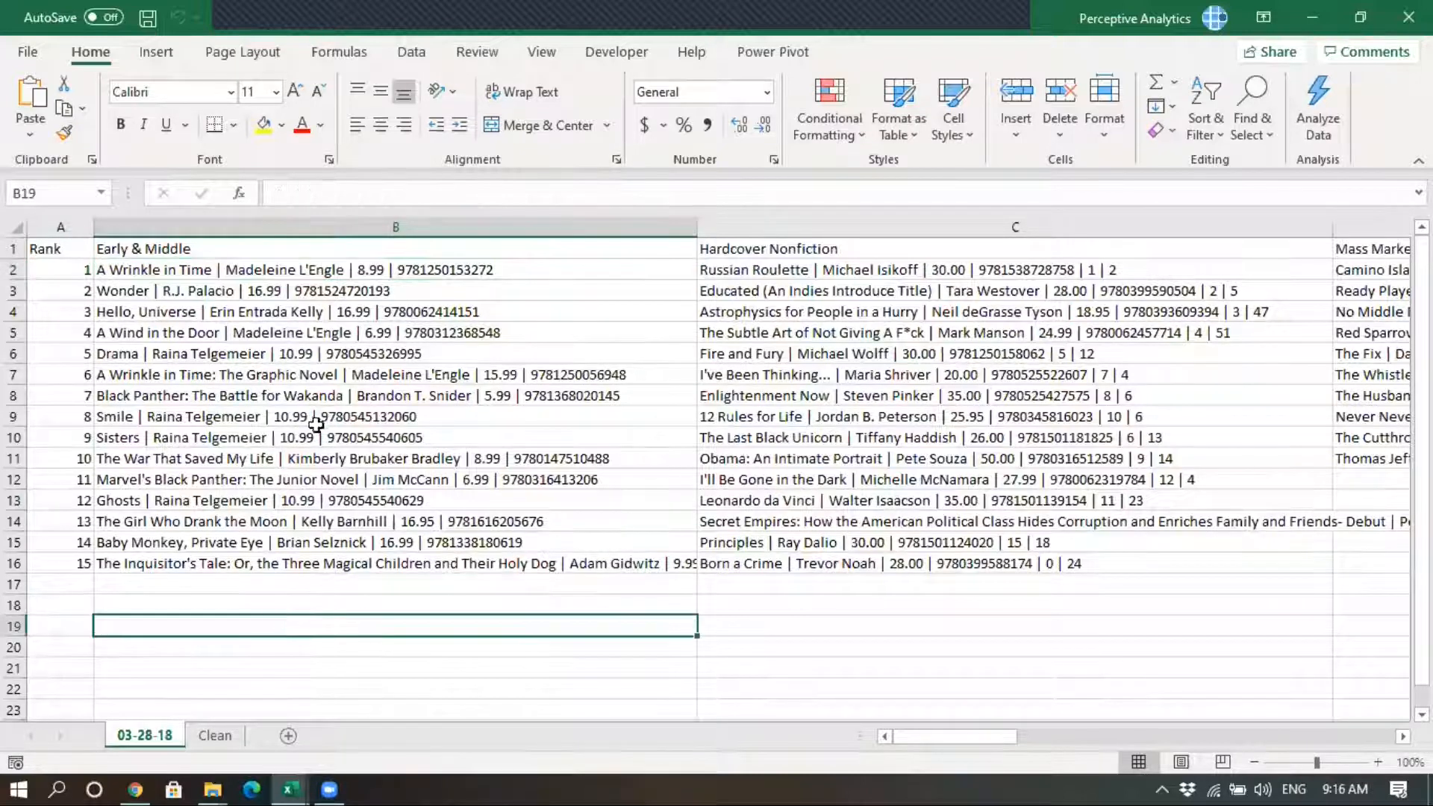
# Review the target layout on the Clean sheet, covering the Rank, Geners, Book Name, Author, Price and Code columns
pyautogui.click(214, 746)
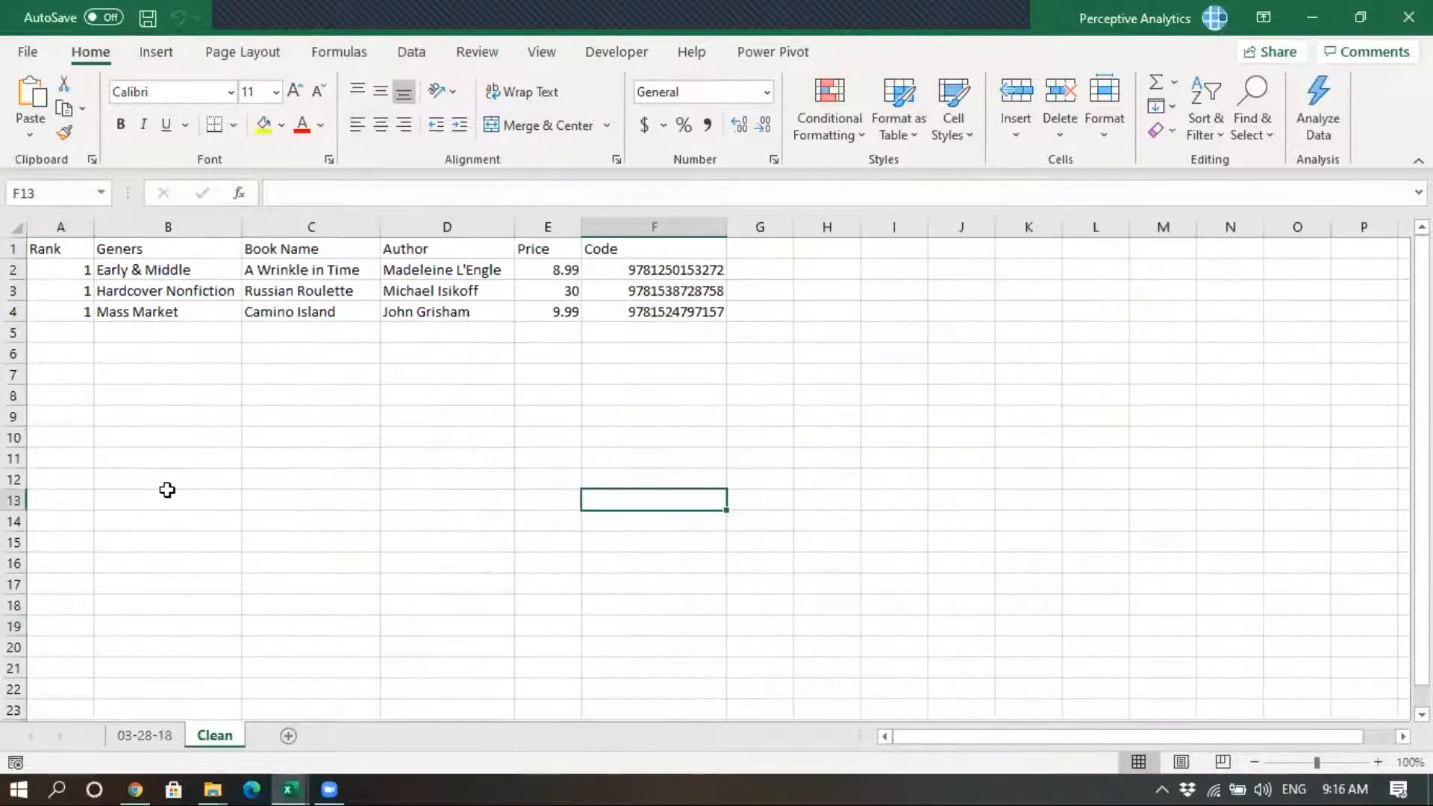
pyautogui.click(65, 225)
pyautogui.click(179, 226)
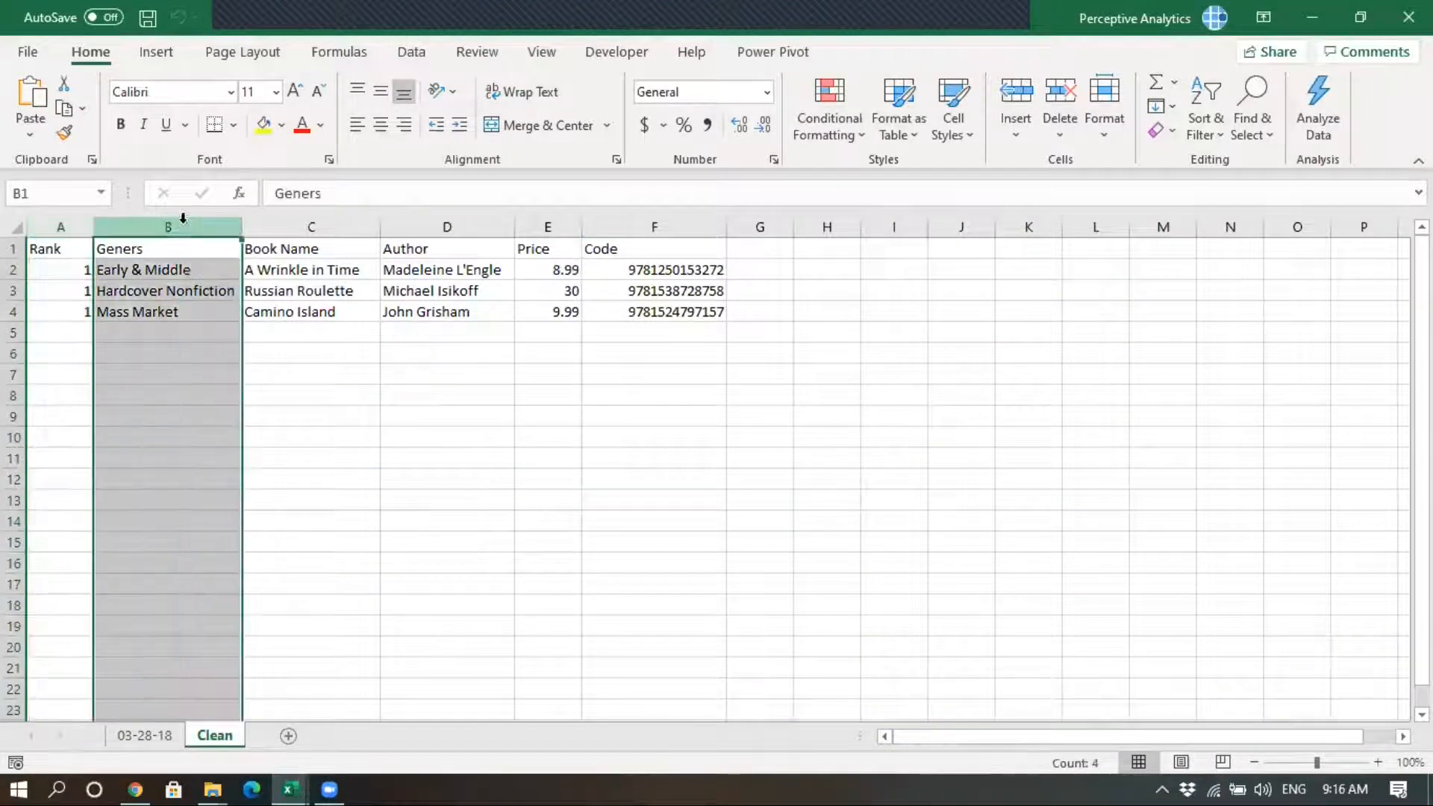
pyautogui.click(295, 227)
pyautogui.click(448, 227)
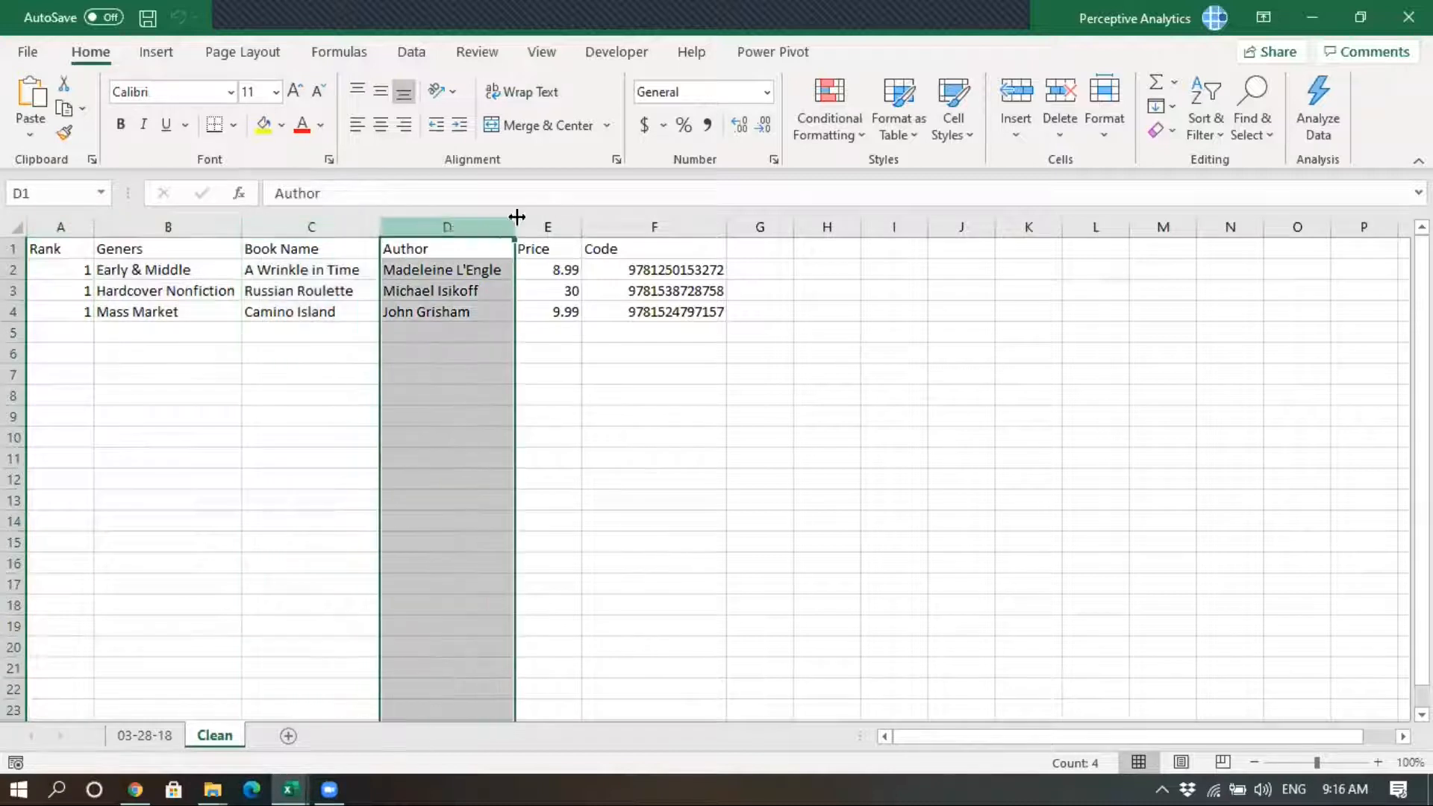
pyautogui.click(548, 225)
pyautogui.click(598, 226)
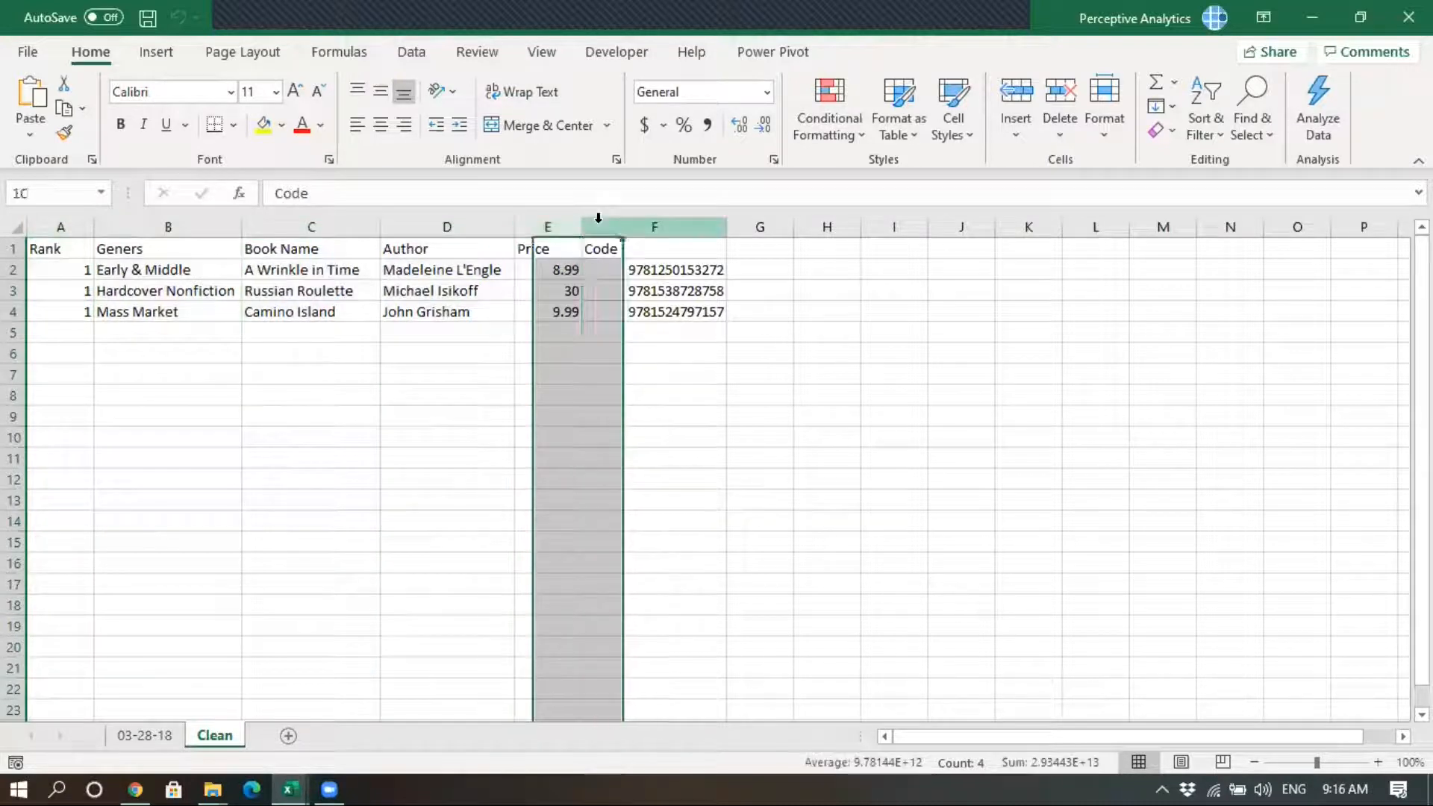
pyautogui.click(350, 446)
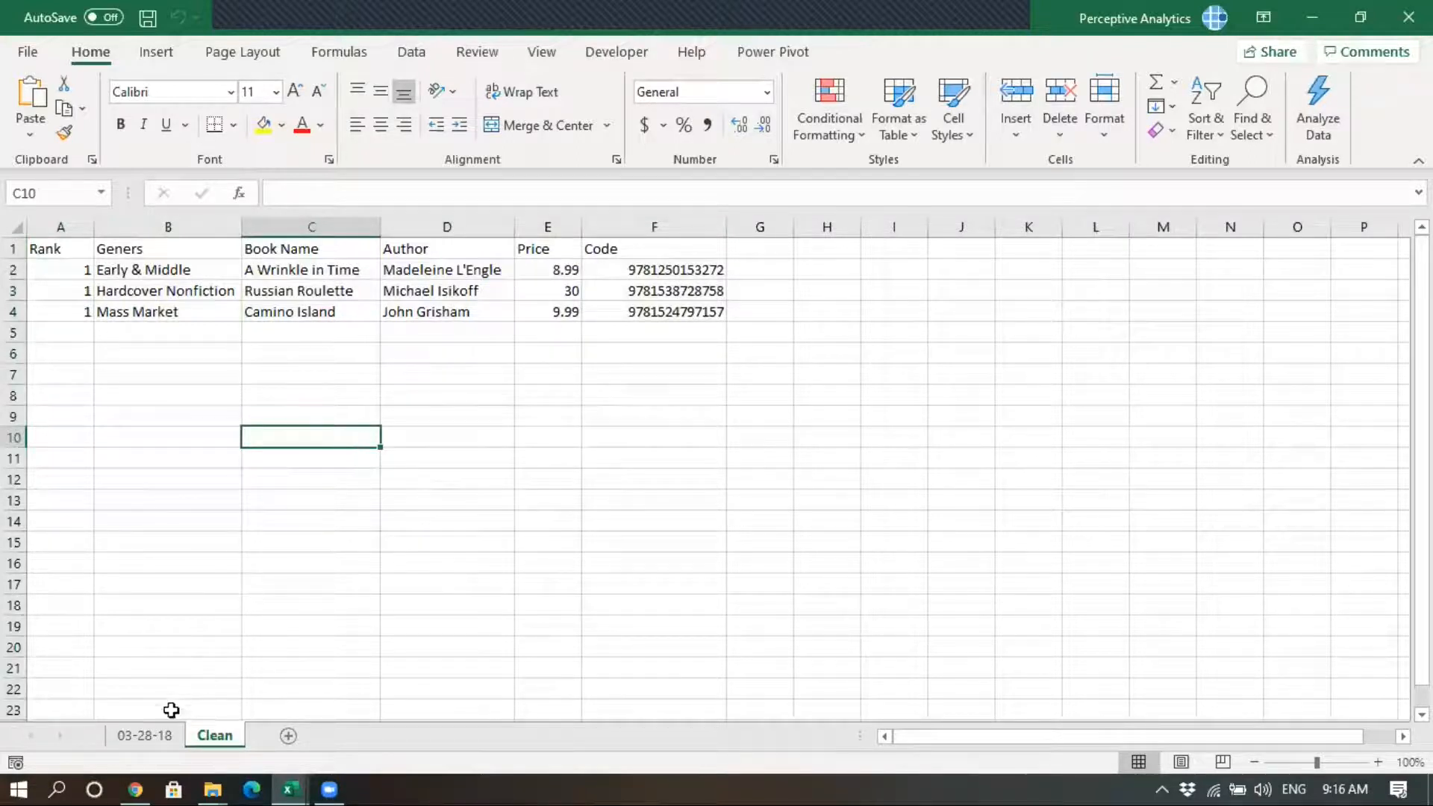
# Return to the 03-28-18 sheet, and switch to the PowerQuery_Working.xlsx workbook
pyautogui.click(149, 736)
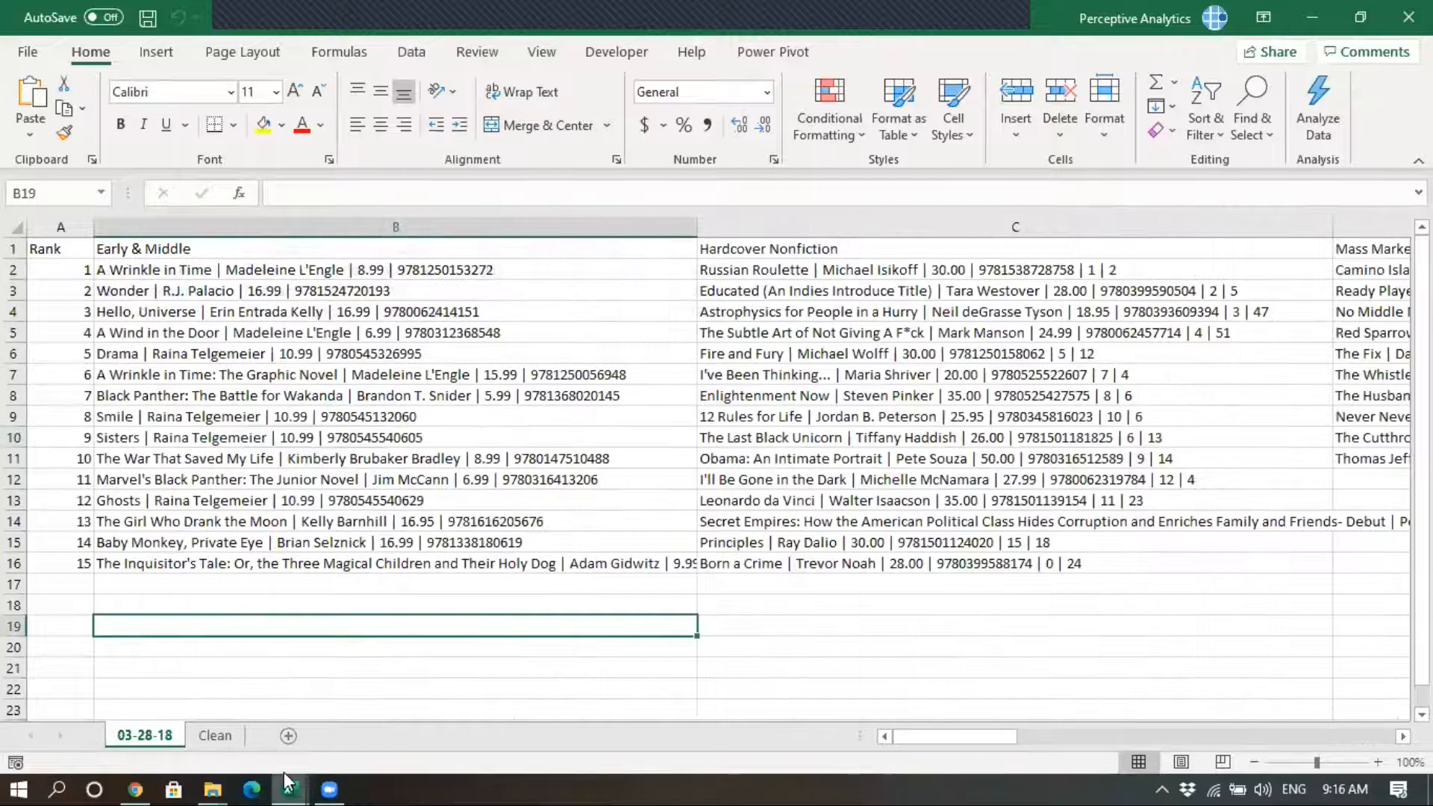
pyautogui.moveTo(284, 780)
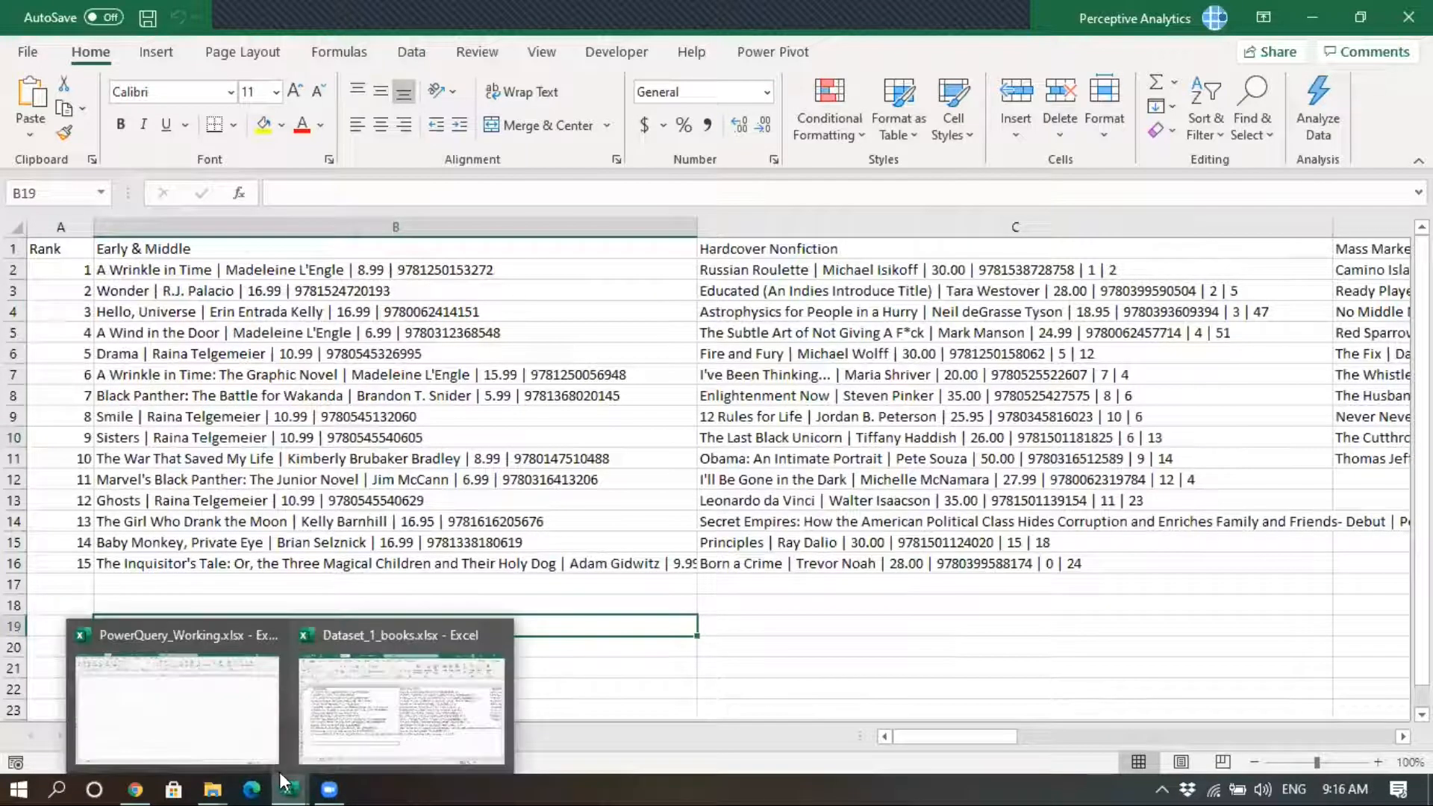
pyautogui.click(196, 701)
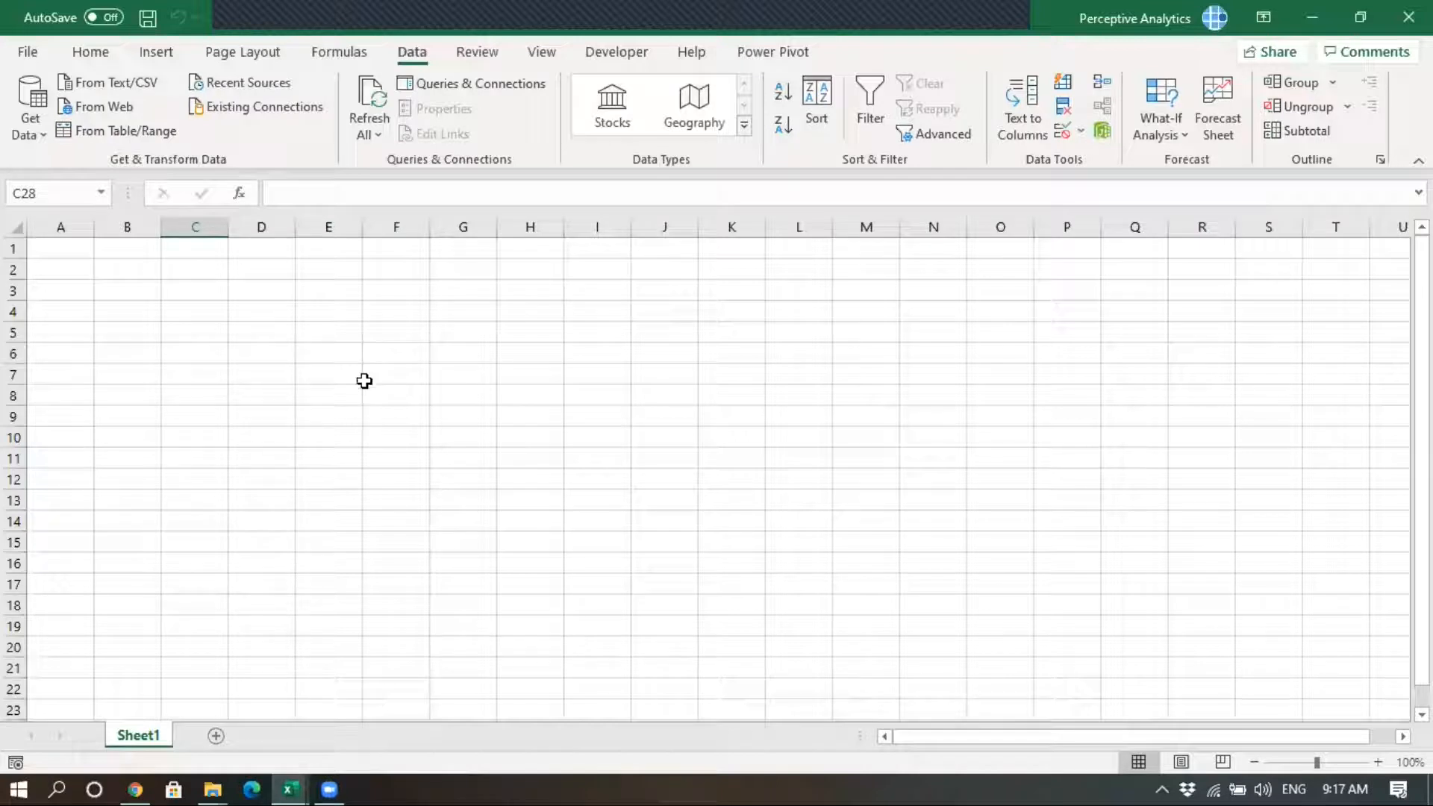
pyautogui.click(314, 381)
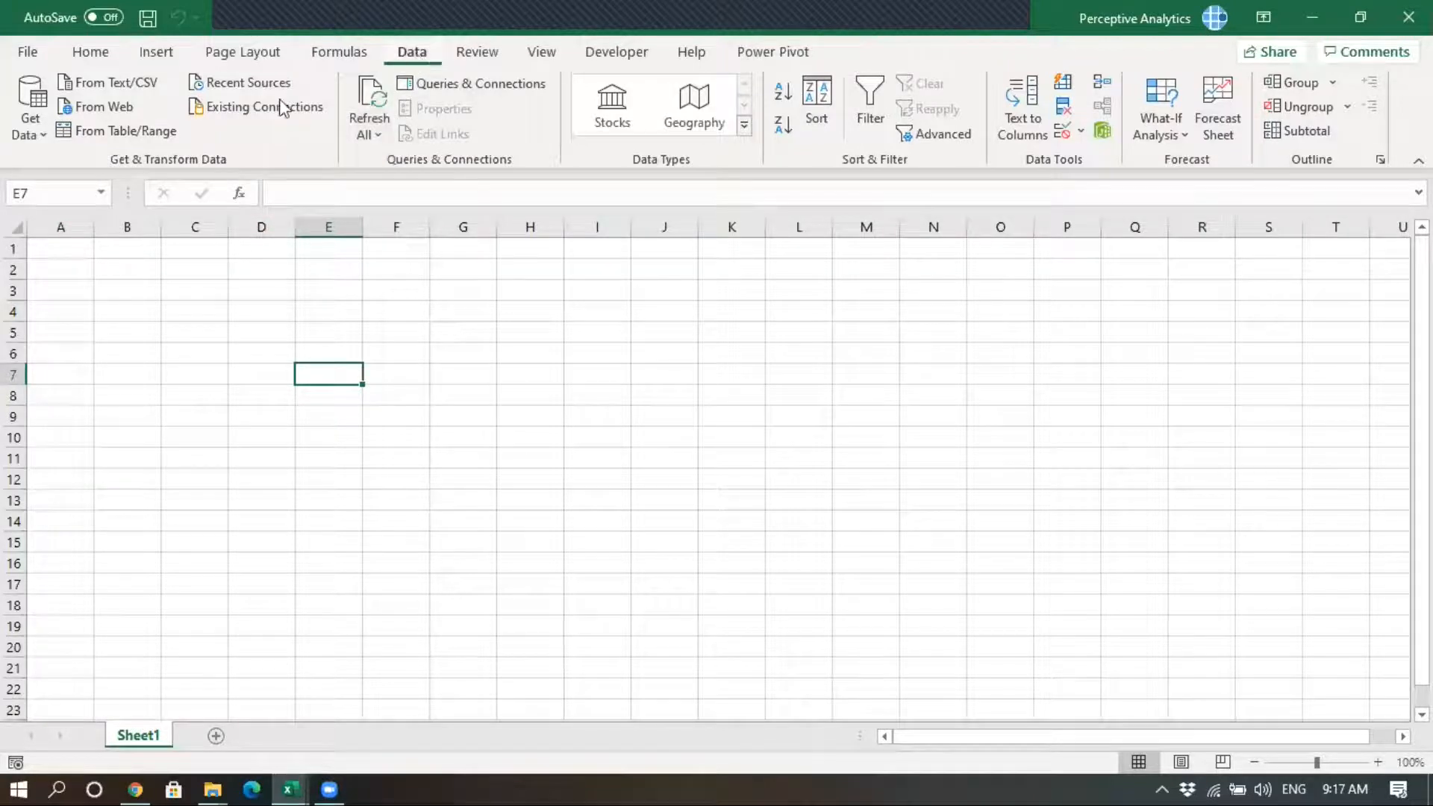
# Import the 03-28-18 sheet from the workbook Dataset_1_books.xlsx and open it for transformation in Power Query Editor
pyautogui.click(36, 112)
pyautogui.moveTo(179, 184)
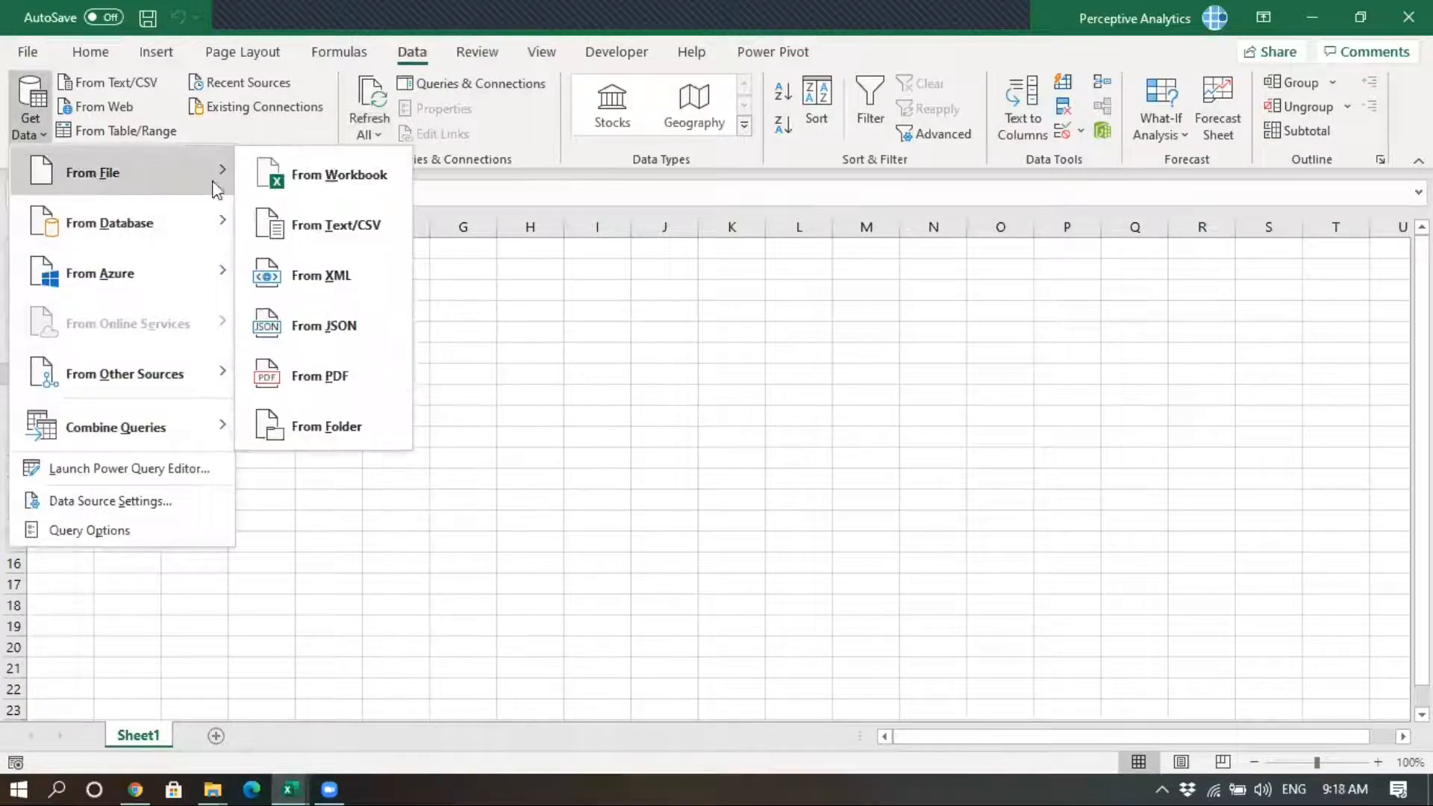
pyautogui.click(314, 191)
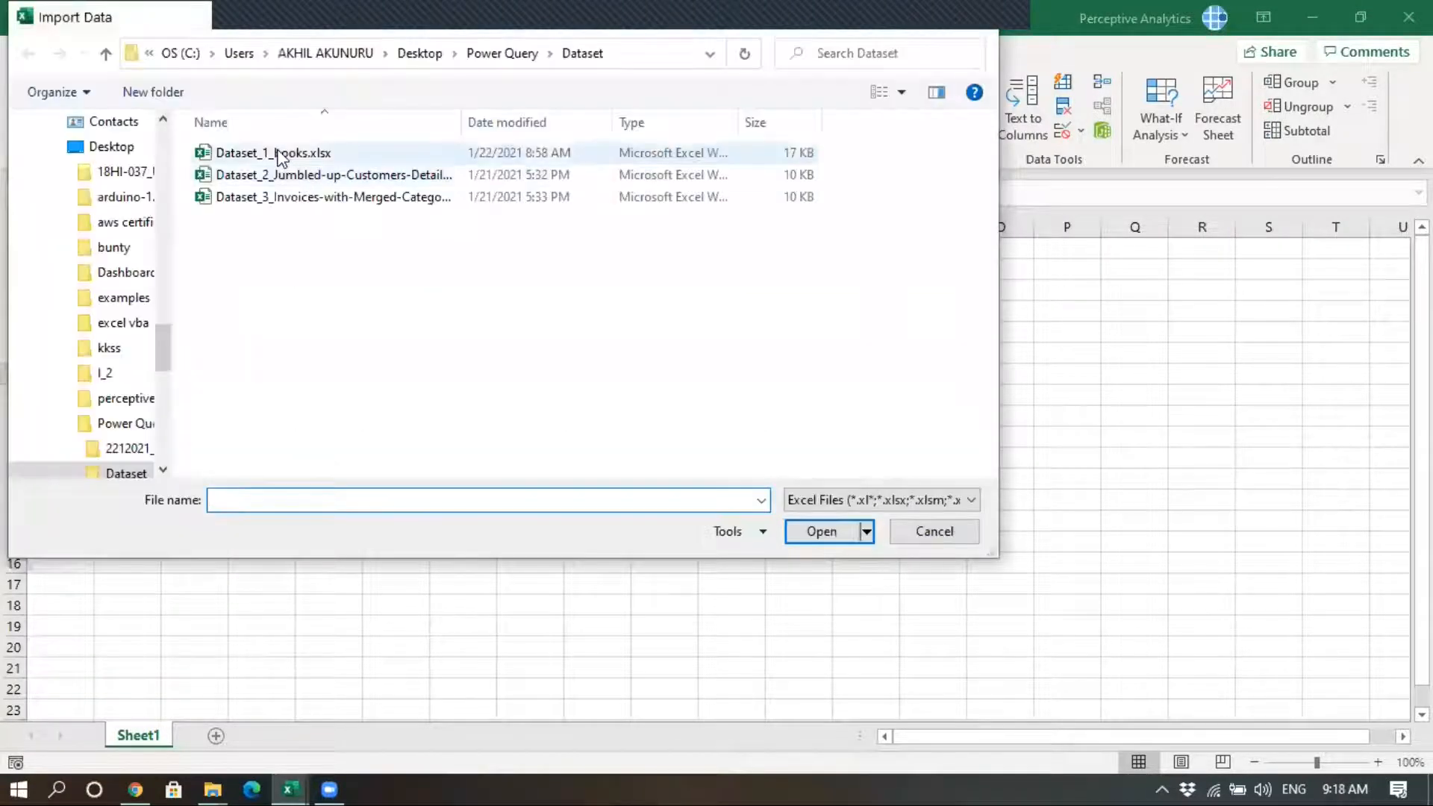
pyautogui.click(282, 153)
pyautogui.click(814, 532)
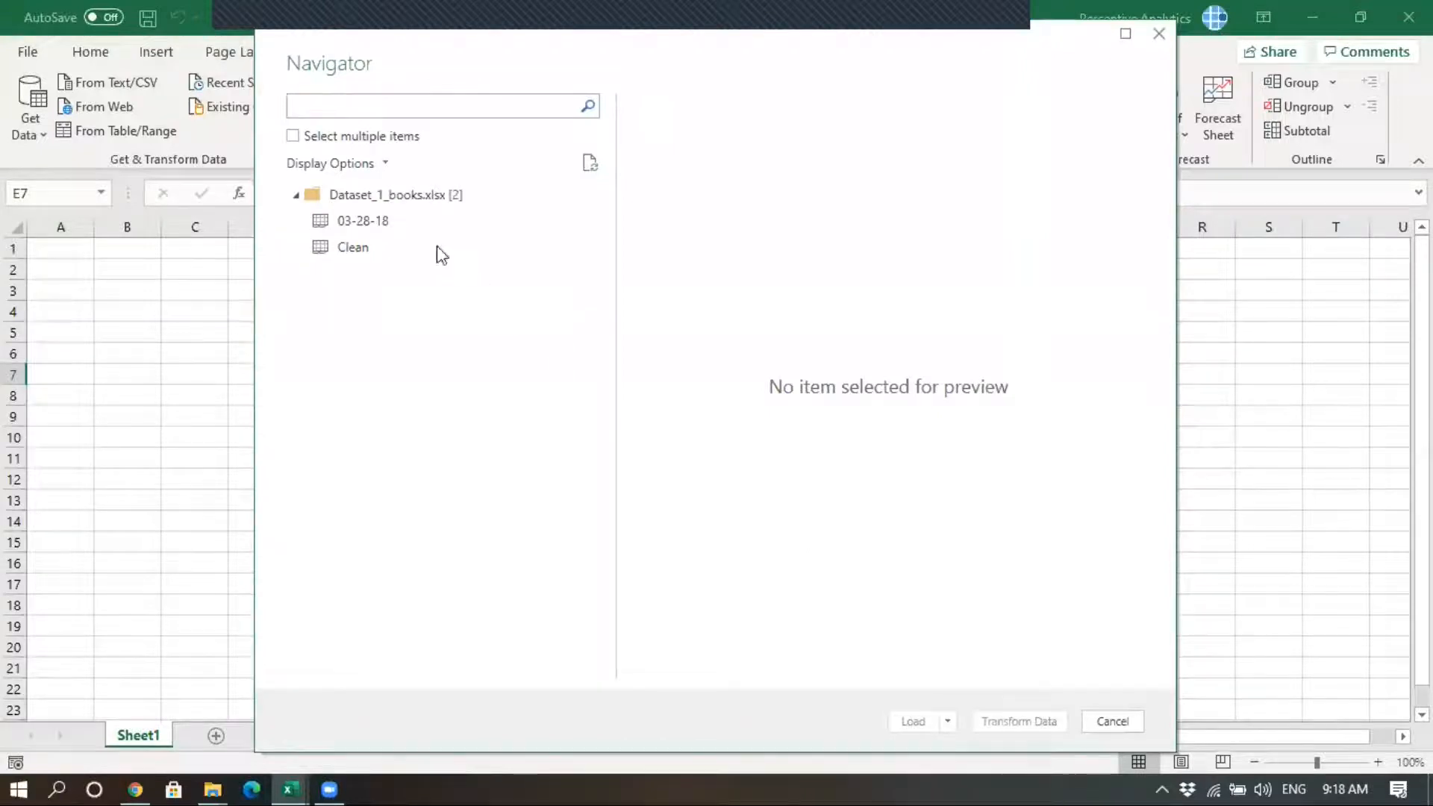
pyautogui.click(359, 222)
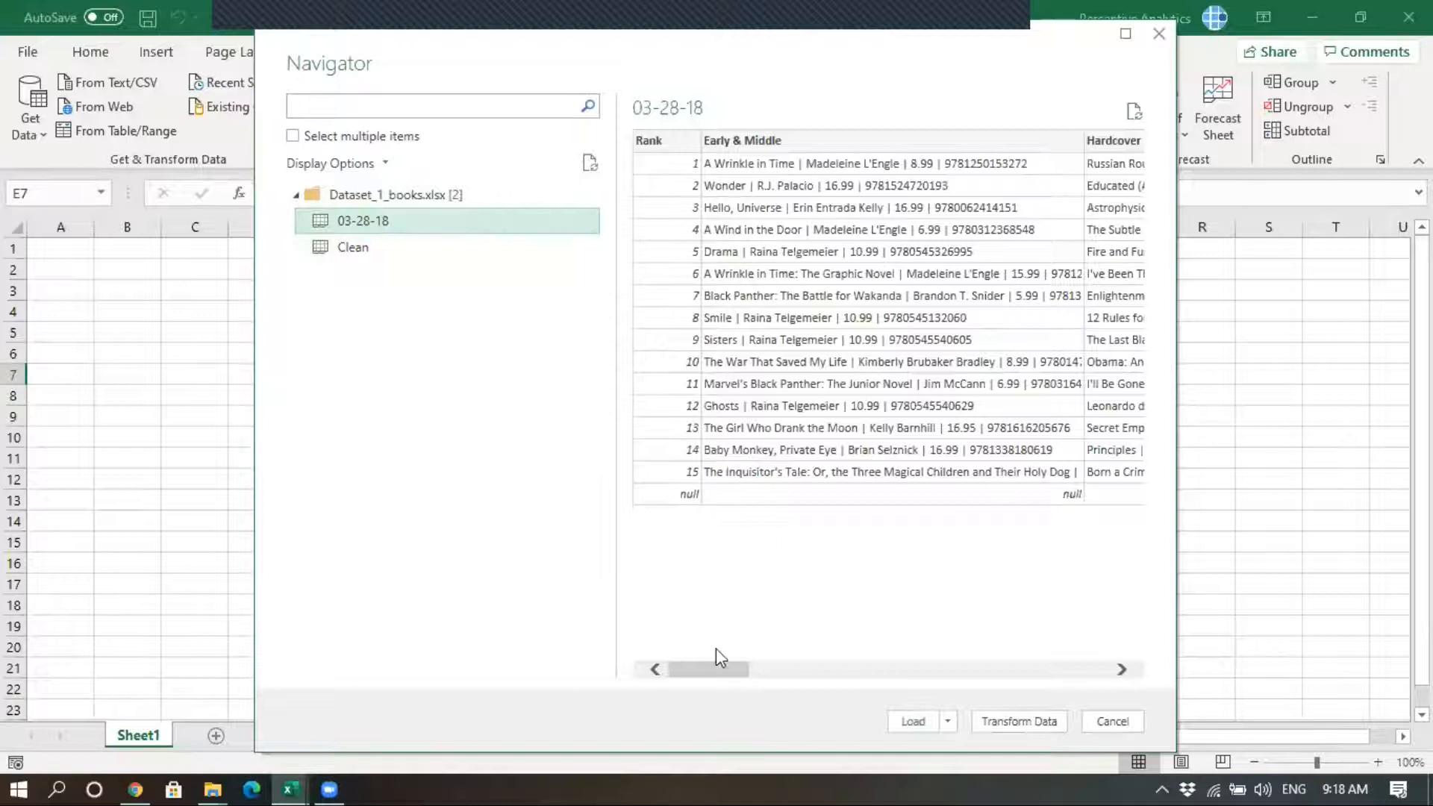
pyautogui.moveTo(715, 669); pyautogui.dragTo(663, 669)
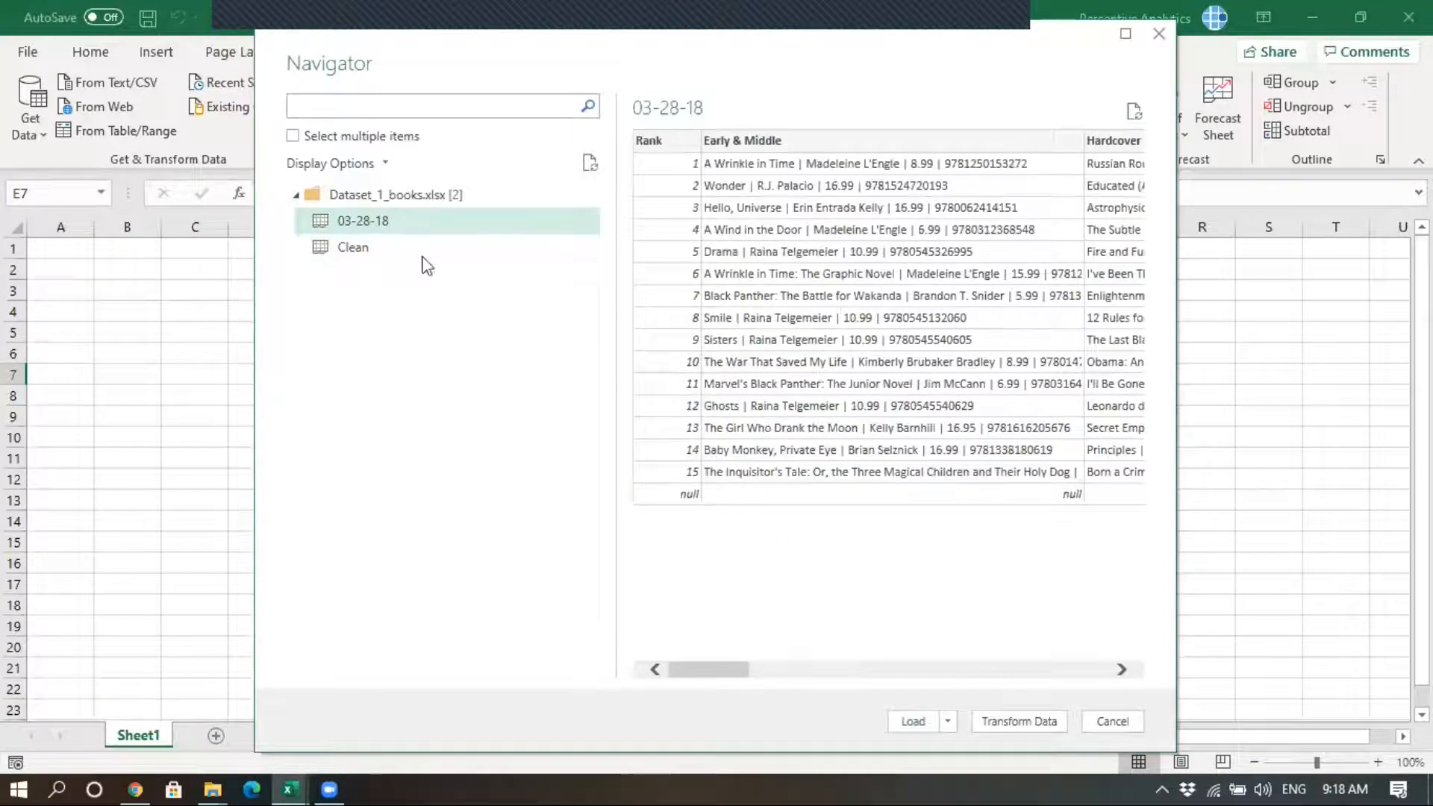
pyautogui.click(1029, 721)
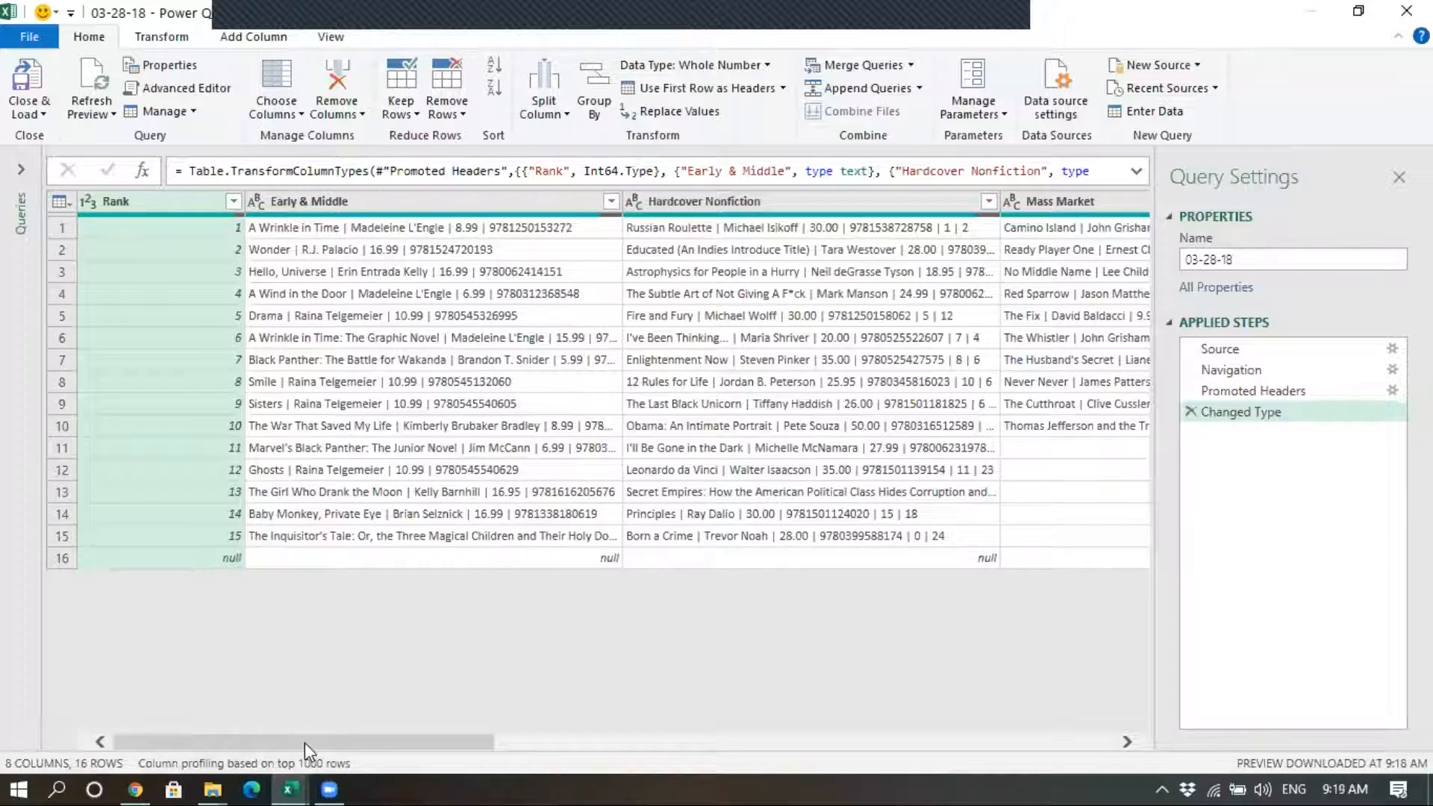
# Unpivot all genre columns from Early & Middle through Trade Paperback Fiction, keeping Rank as it is
pyautogui.moveTo(263, 738); pyautogui.dragTo(172, 762)
pyautogui.click(384, 208)
pyautogui.moveTo(371, 742); pyautogui.dragTo(970, 448)
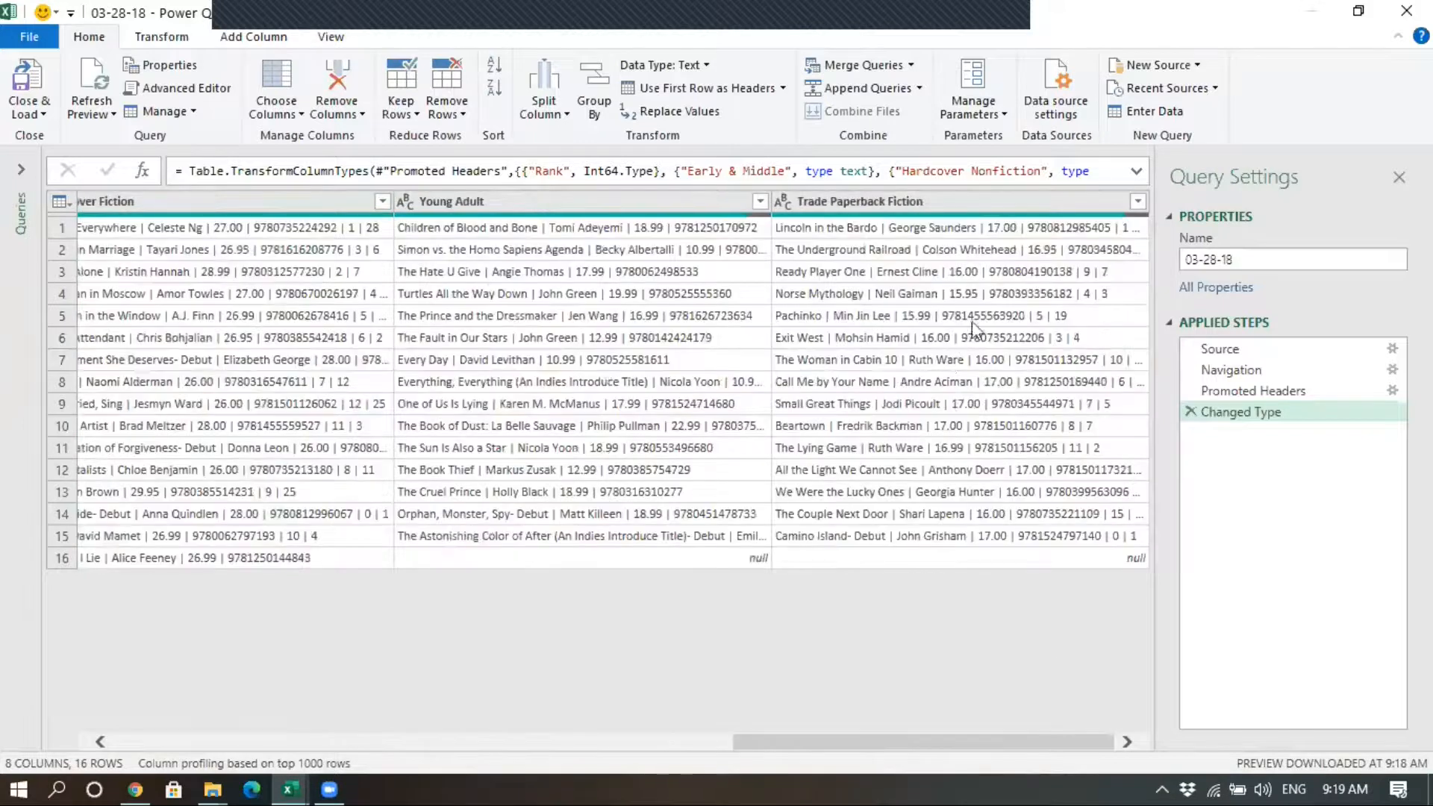
pyautogui.keyDown('shift'); pyautogui.click(917, 200); pyautogui.keyUp('shift')
pyautogui.moveTo(729, 743); pyautogui.dragTo(138, 683)
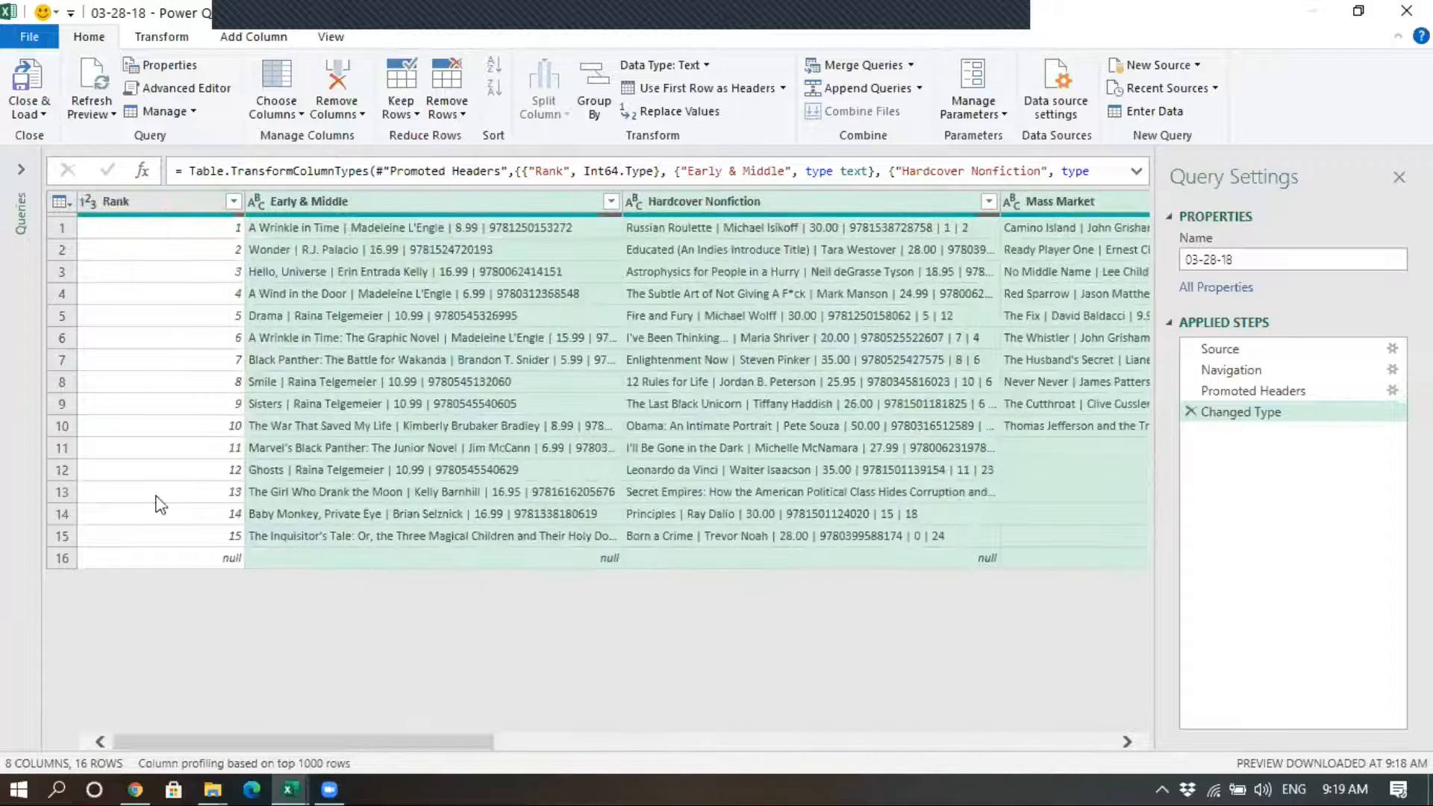
pyautogui.click(171, 39)
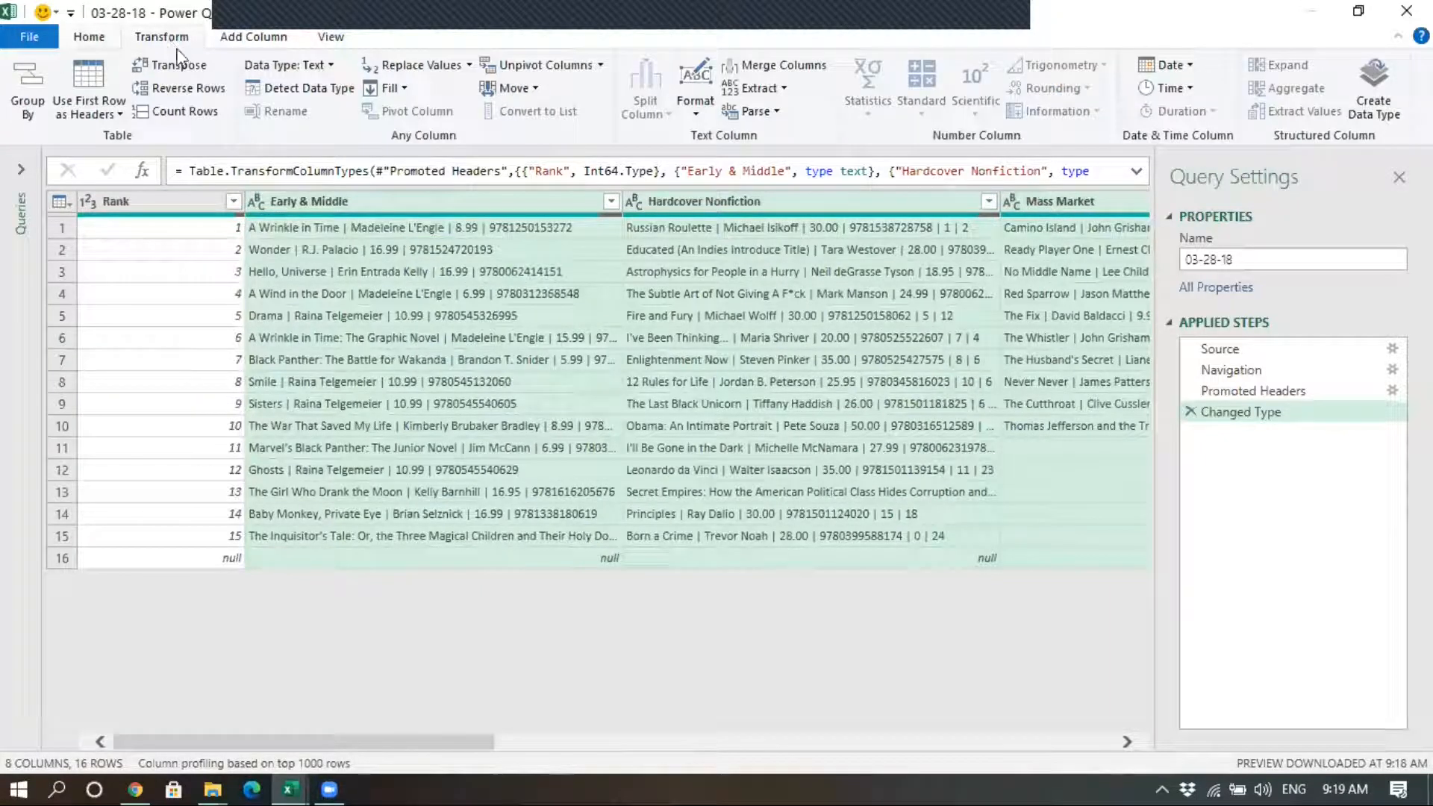
pyautogui.click(513, 67)
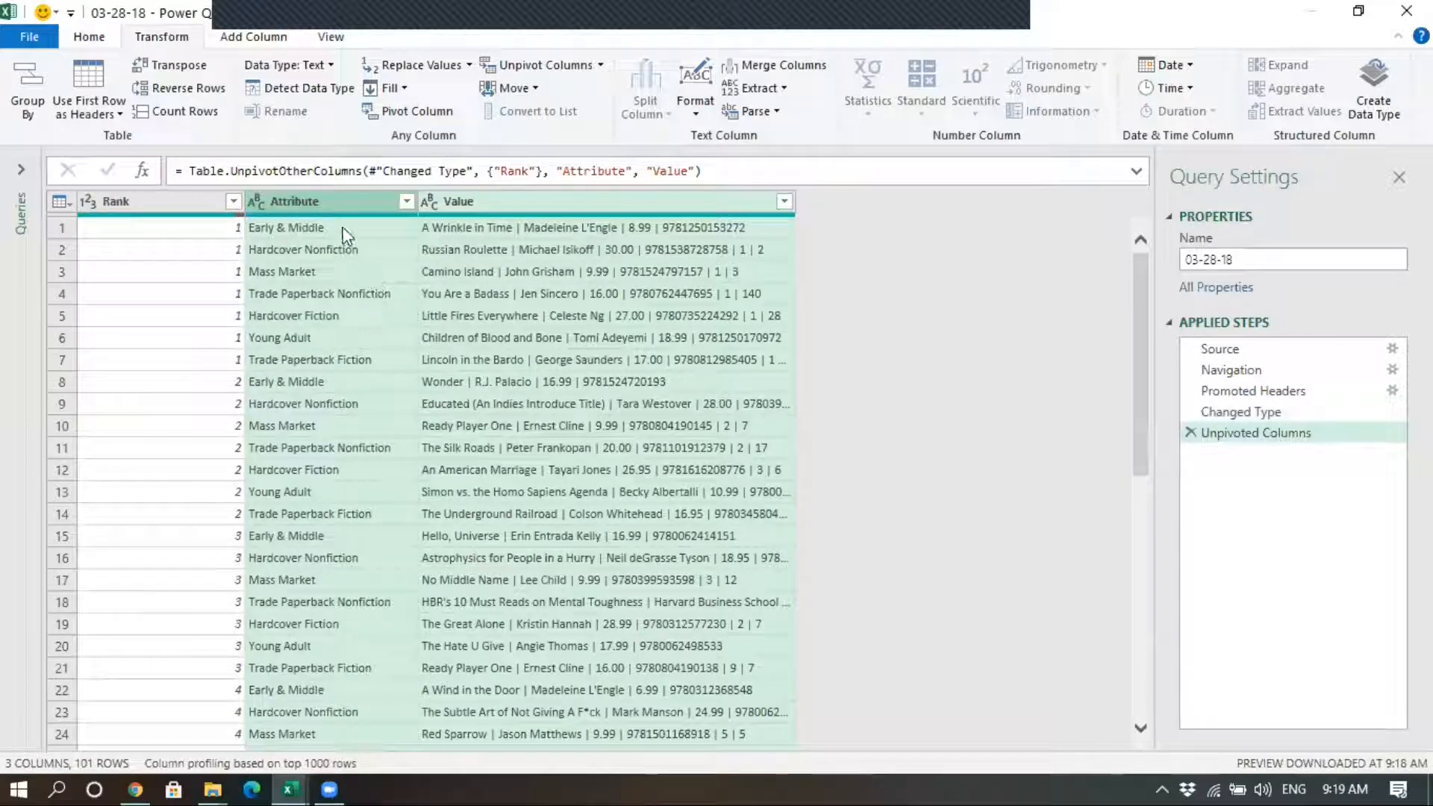
# Rename the Attribute column as Geners and compare the Unpivoted Columns and Renamed Columns query steps
pyautogui.click(315, 201)
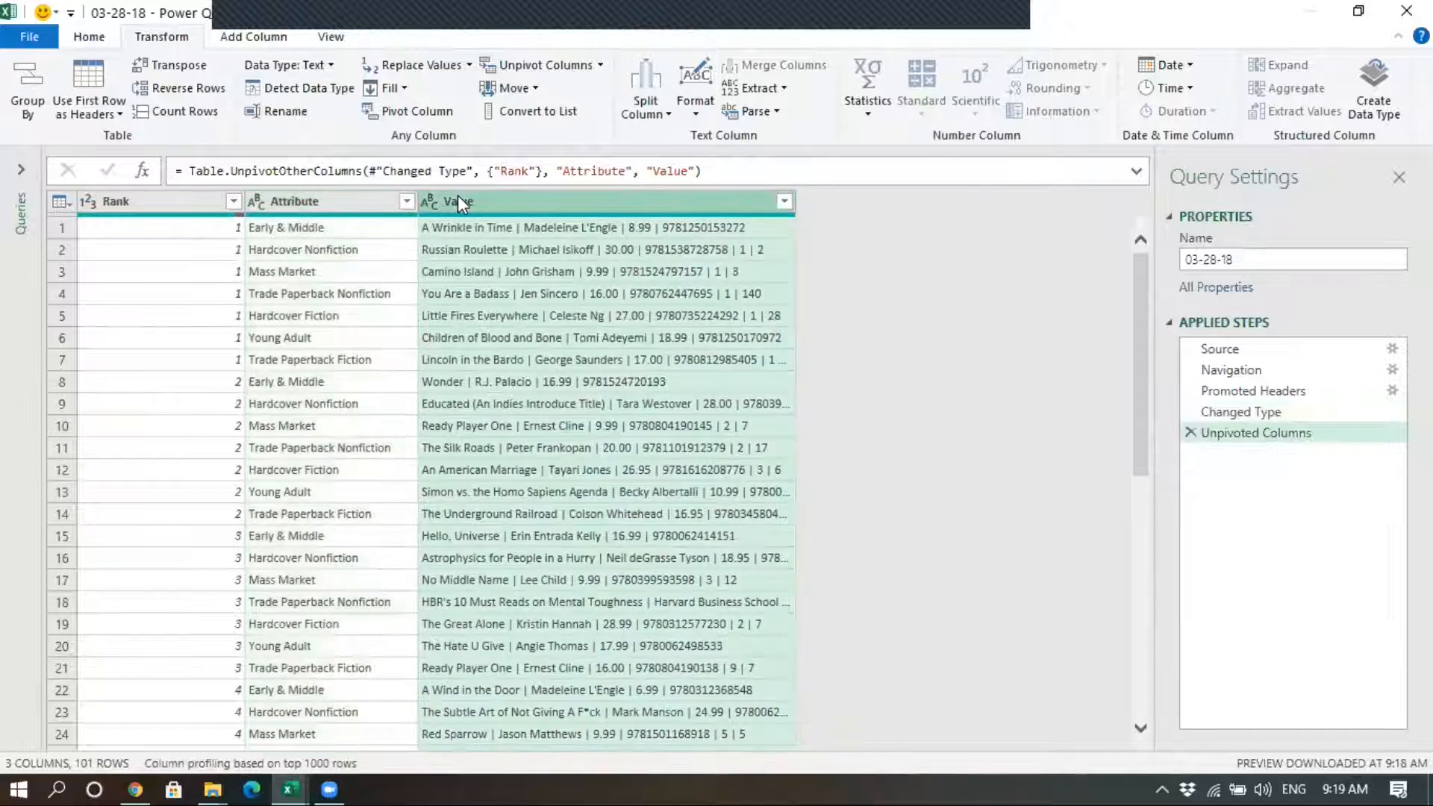
pyautogui.click(290, 203)
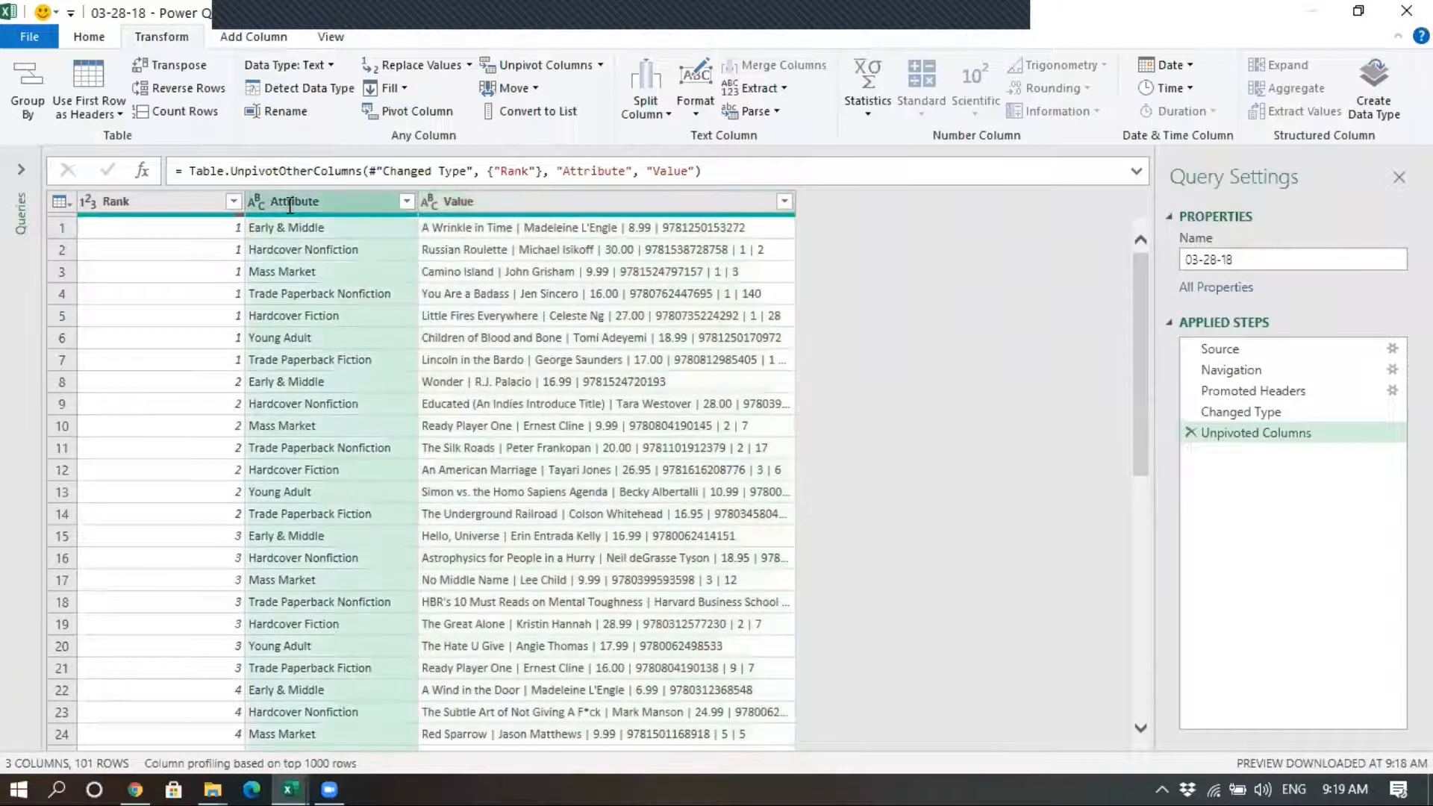
pyautogui.doubleClick(290, 203)
pyautogui.write('Geners')
pyautogui.press('Return')
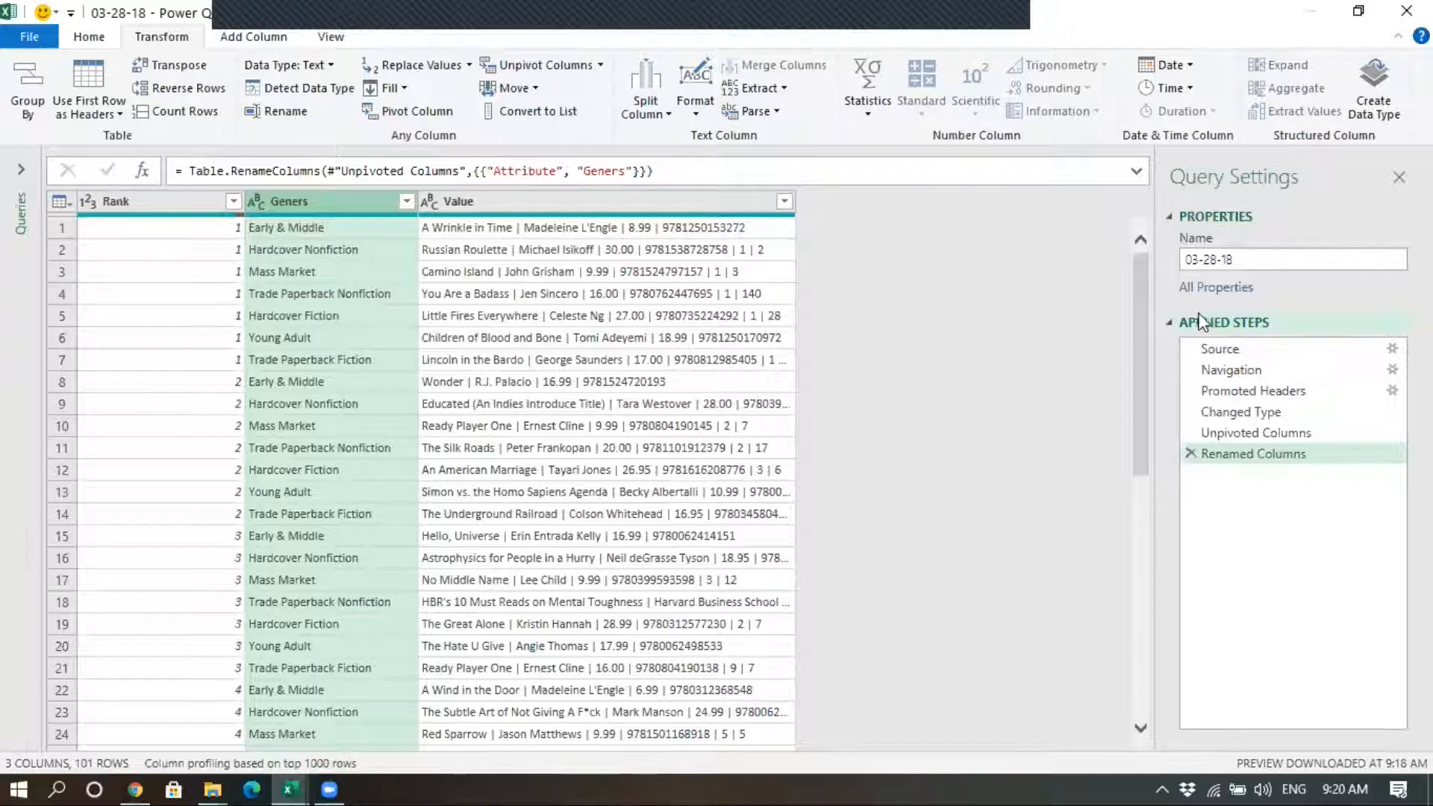
pyautogui.click(1241, 432)
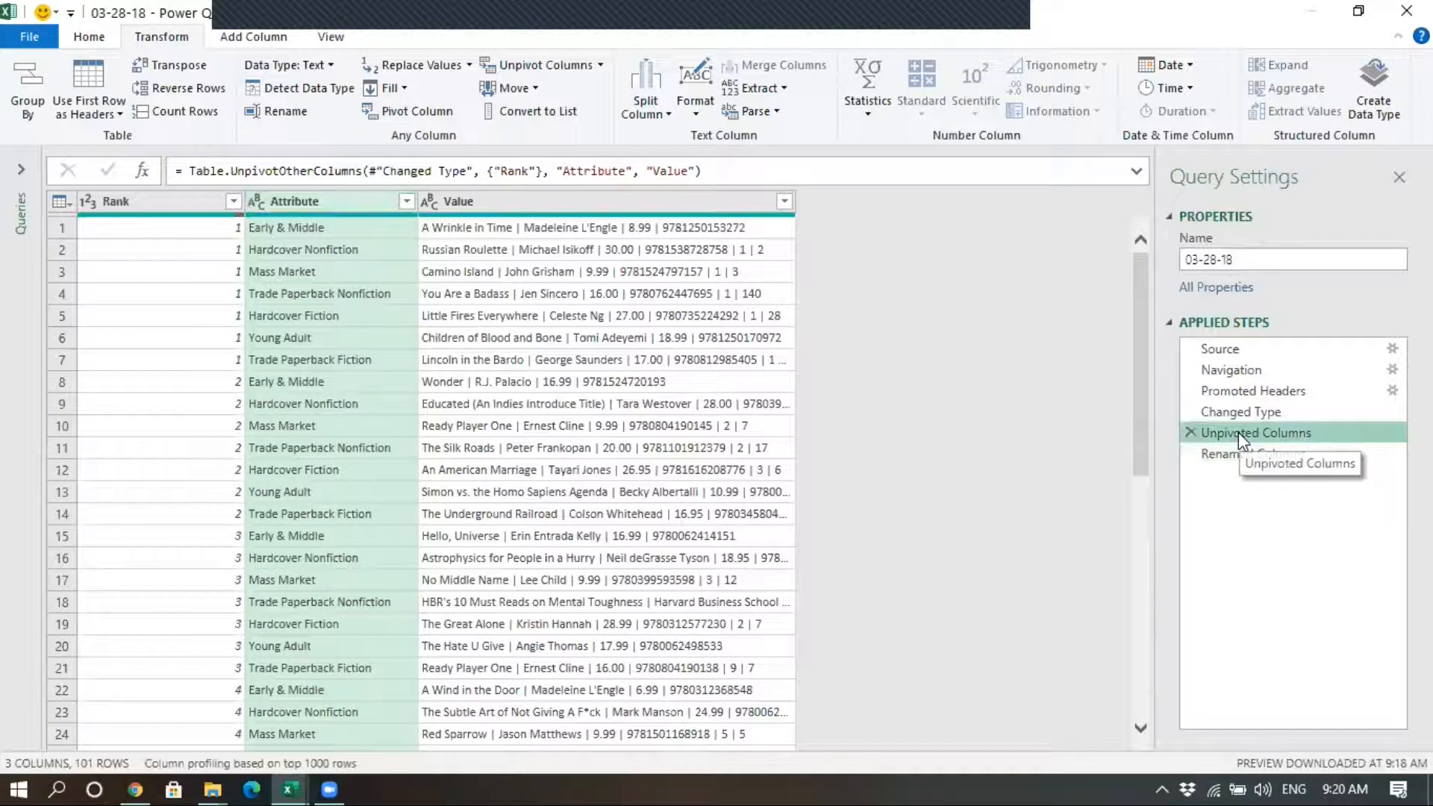
pyautogui.click(1237, 457)
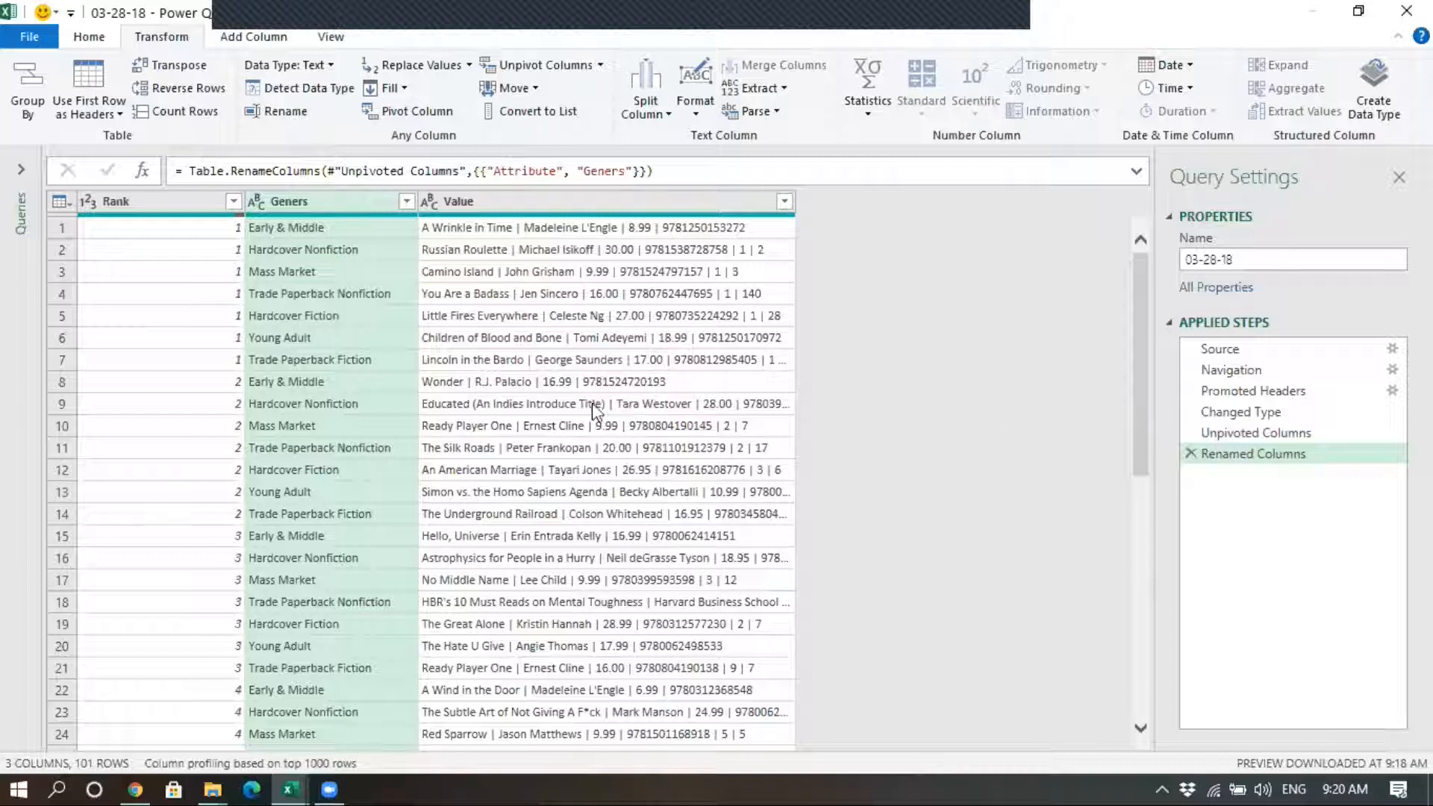
# Split the Value column by the custom delimiter | at each occurrence of the delimiter
pyautogui.click(530, 385)
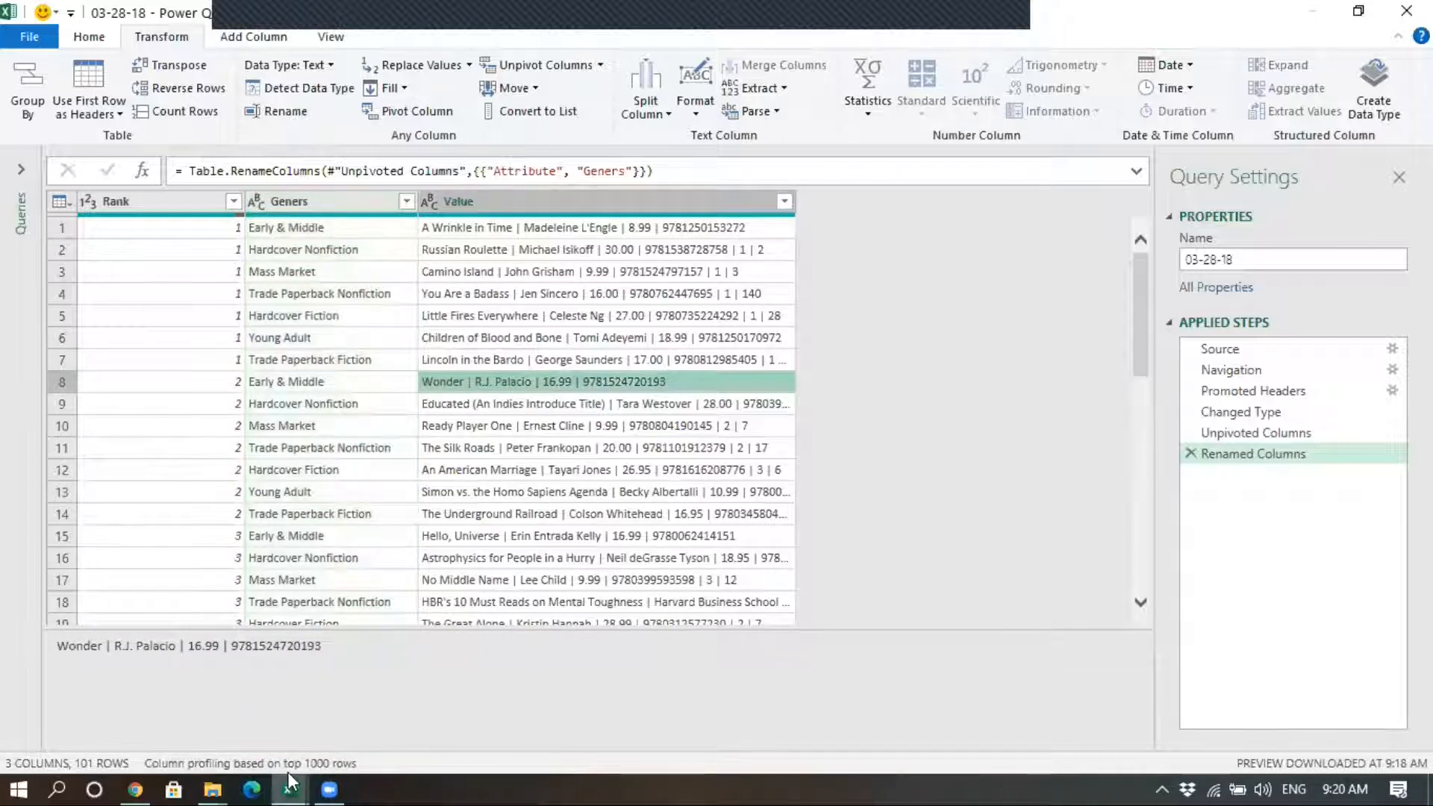
pyautogui.moveTo(288, 774)
pyautogui.click(504, 201)
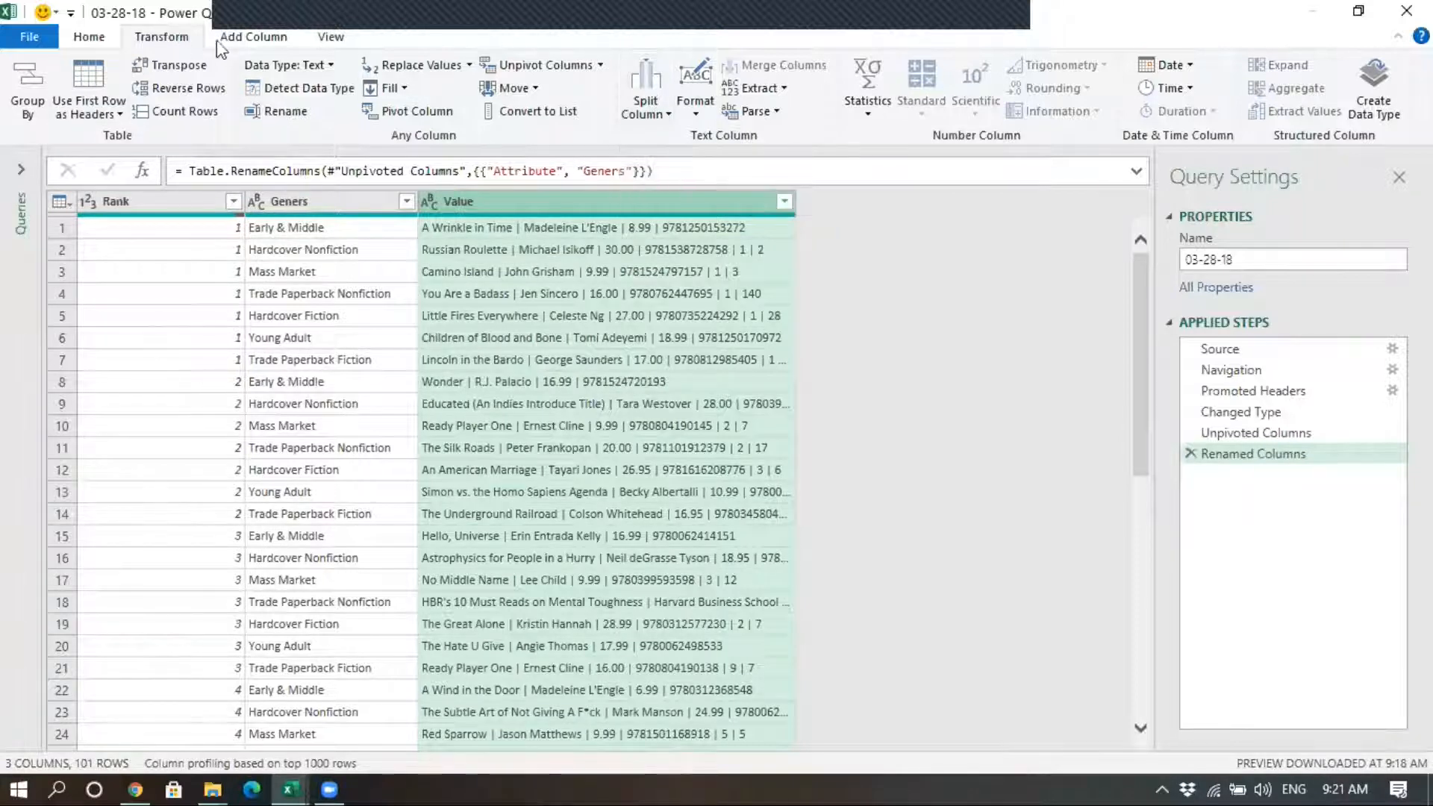
pyautogui.click(640, 75)
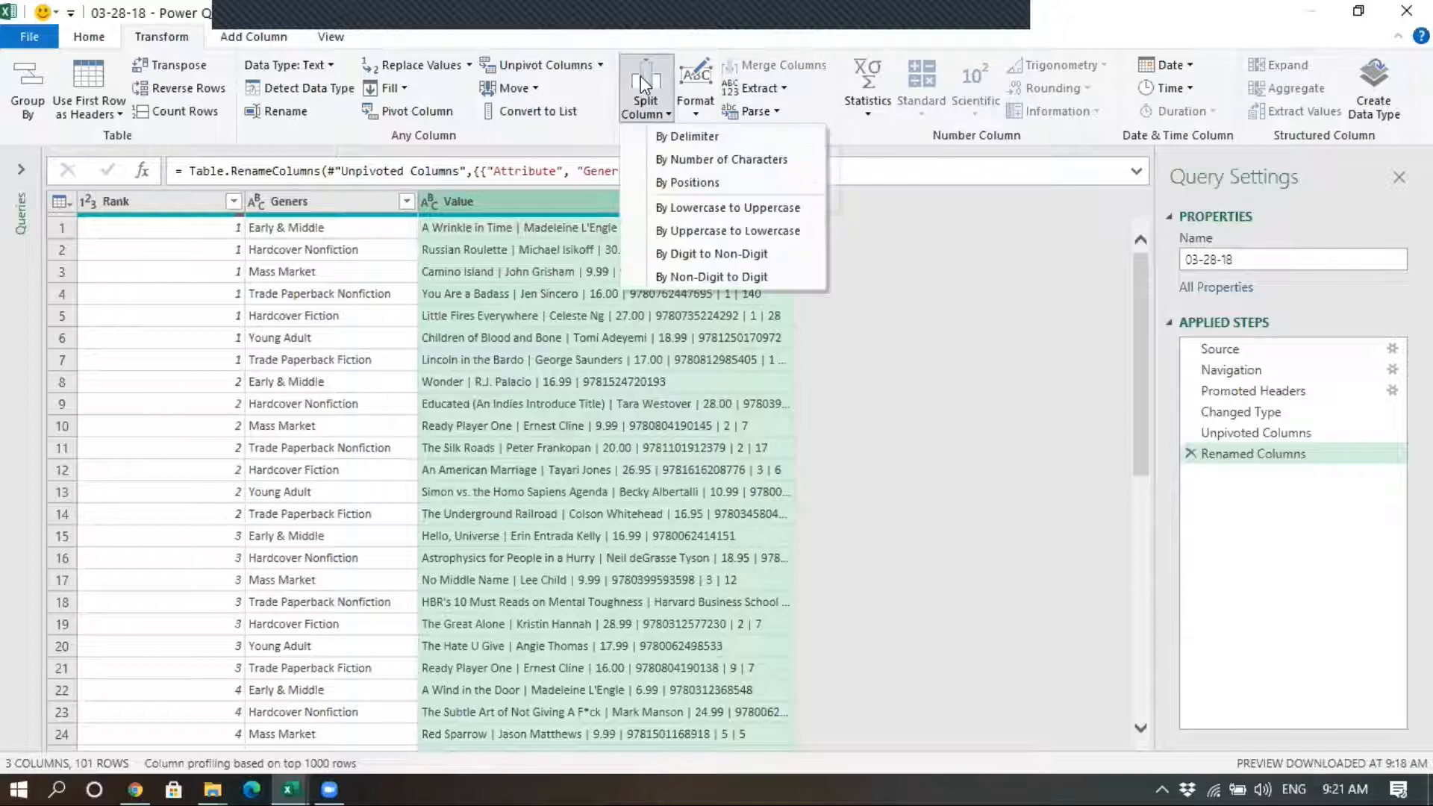
pyautogui.click(674, 137)
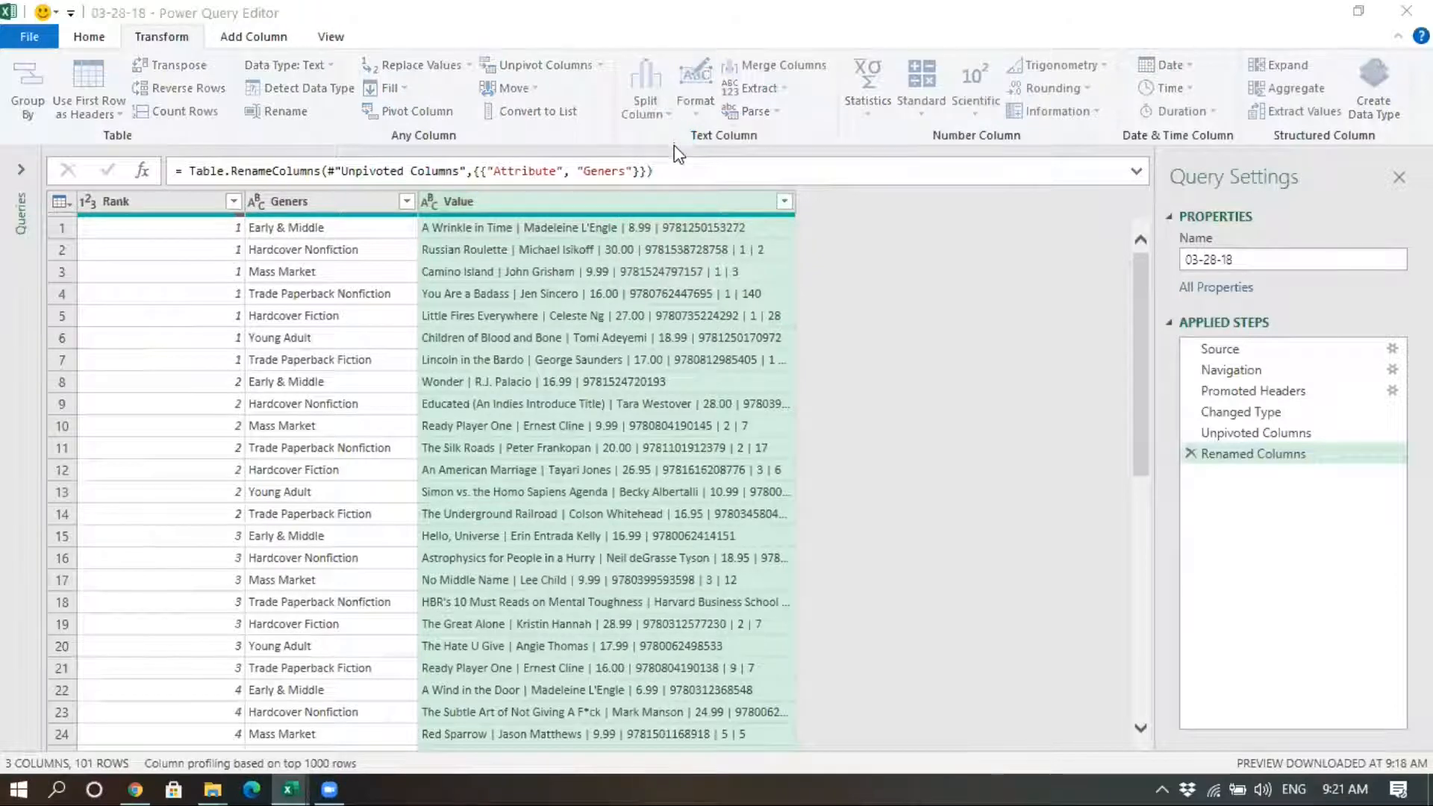
pyautogui.moveTo(513, 161); pyautogui.dragTo(702, 218)
pyautogui.click(667, 348)
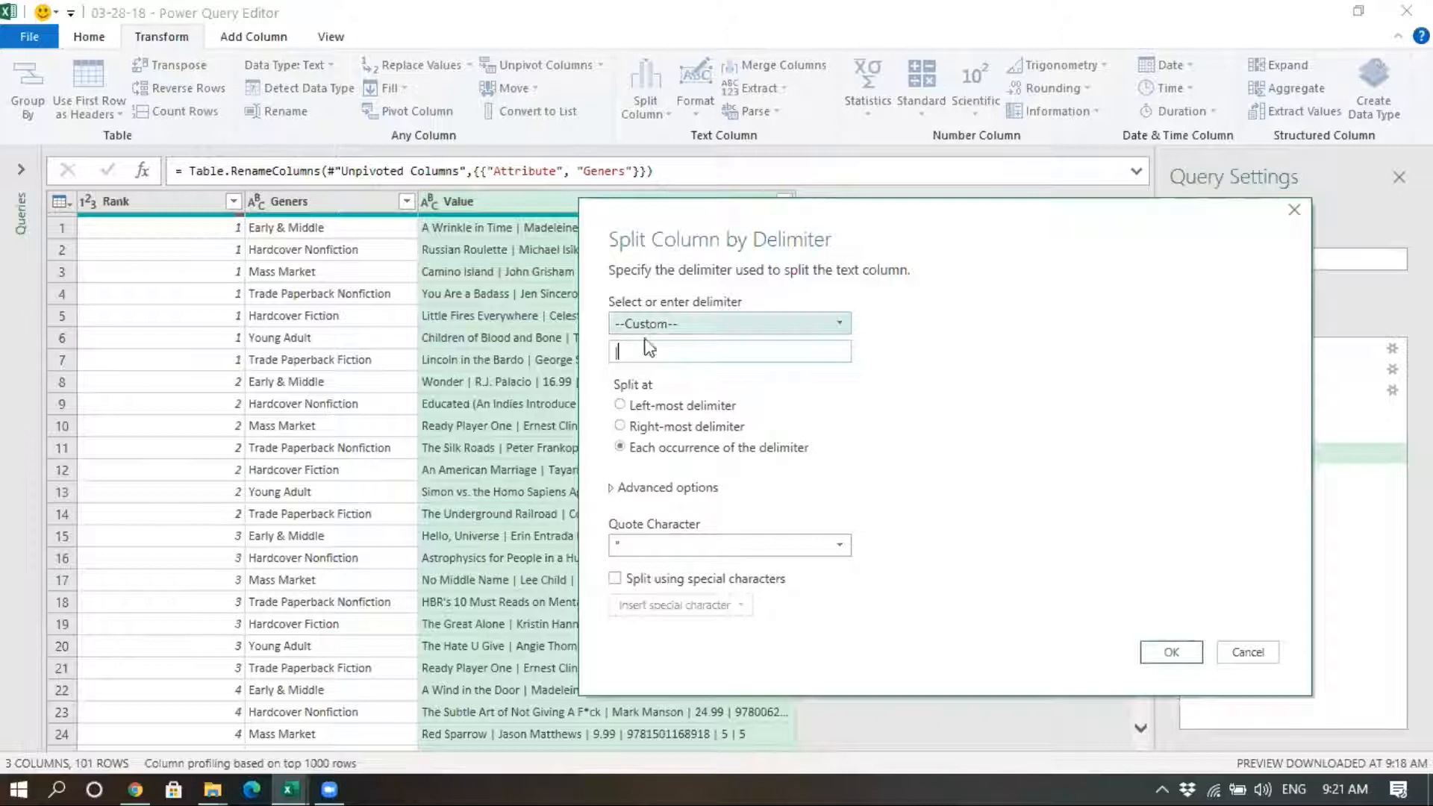
pyautogui.click(1194, 657)
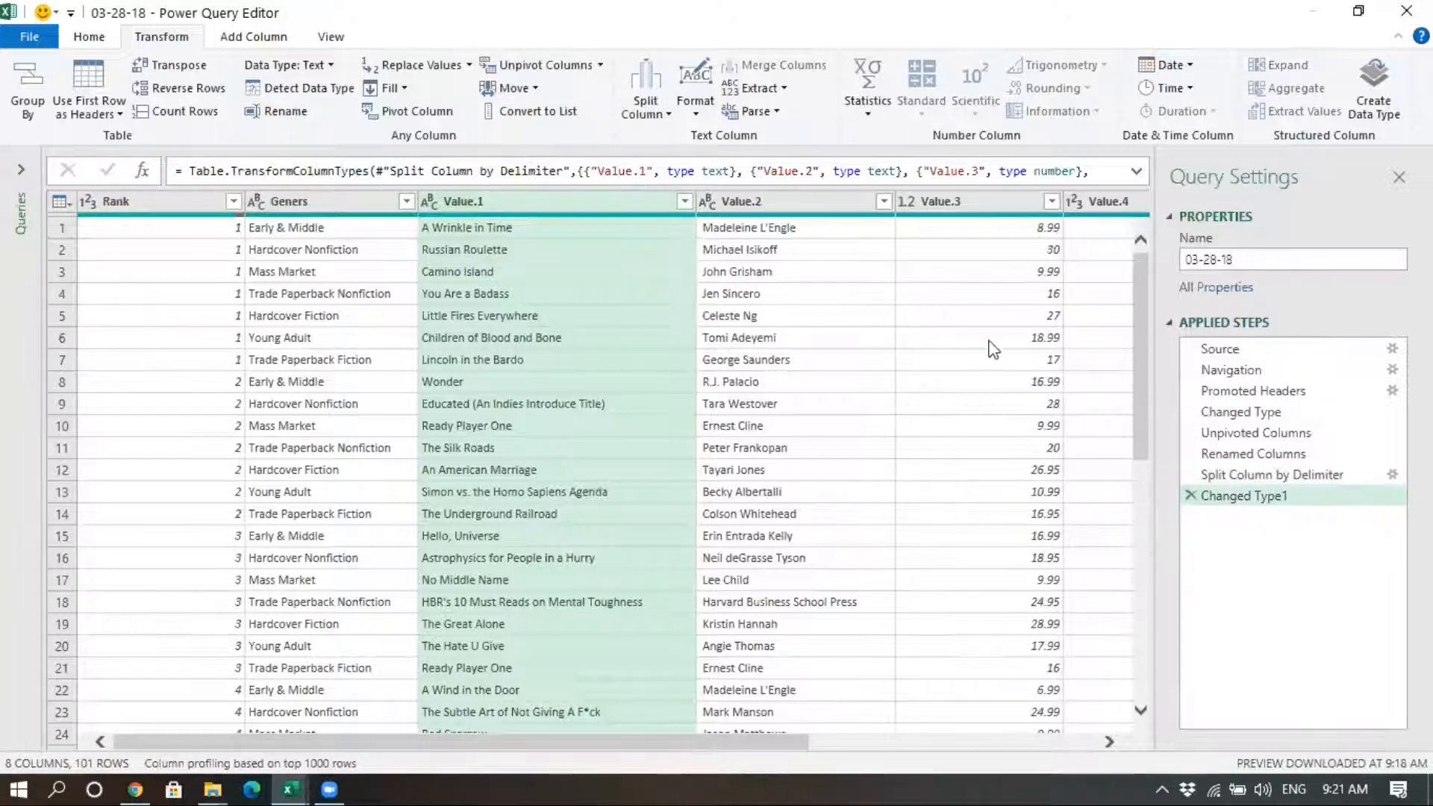
# Rename the Value.1 column as Book Name and the Value.2 column as Author
pyautogui.moveTo(780, 743); pyautogui.dragTo(679, 709)
pyautogui.doubleClick(483, 203)
pyautogui.write('Book N')
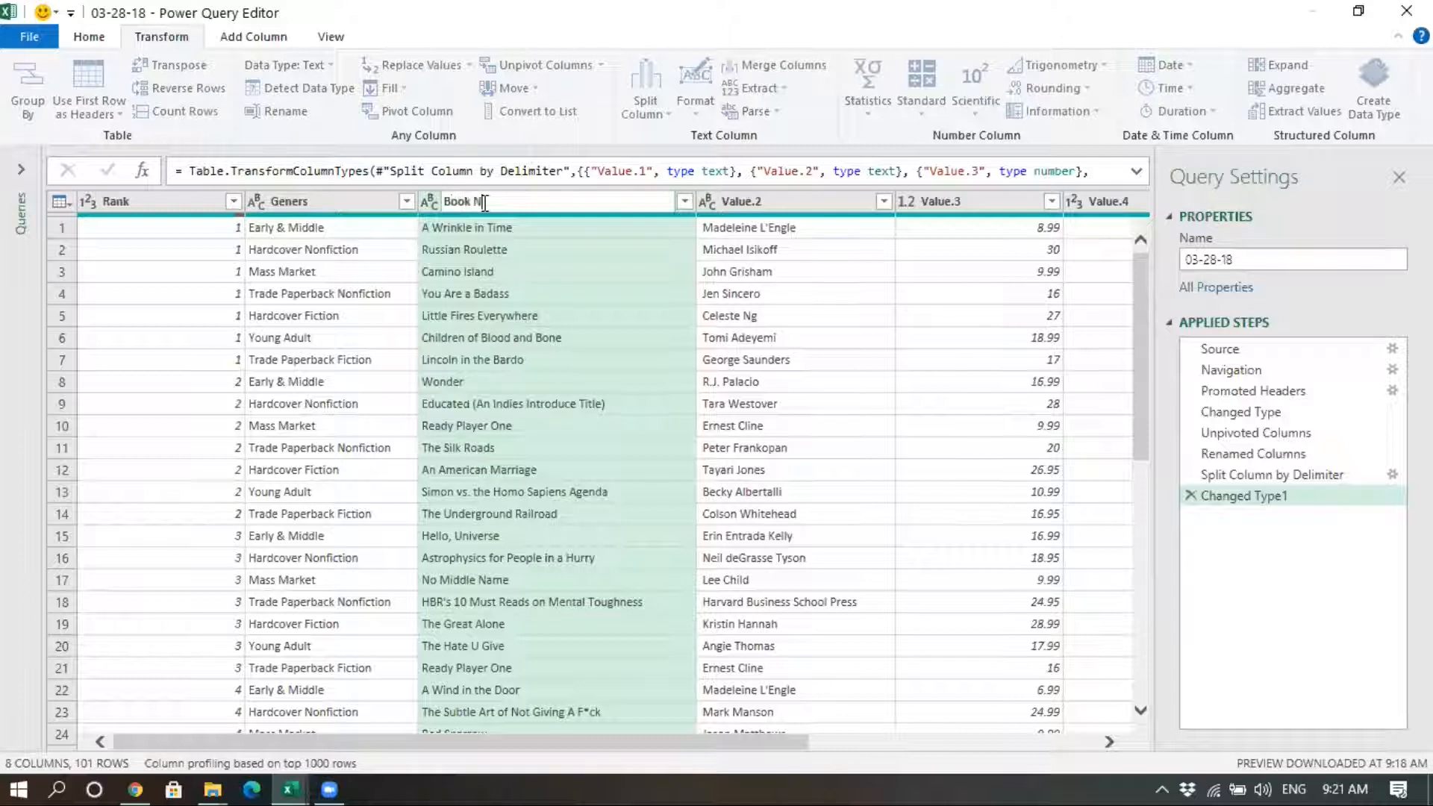
pyautogui.write('ame')
pyautogui.press('Return')
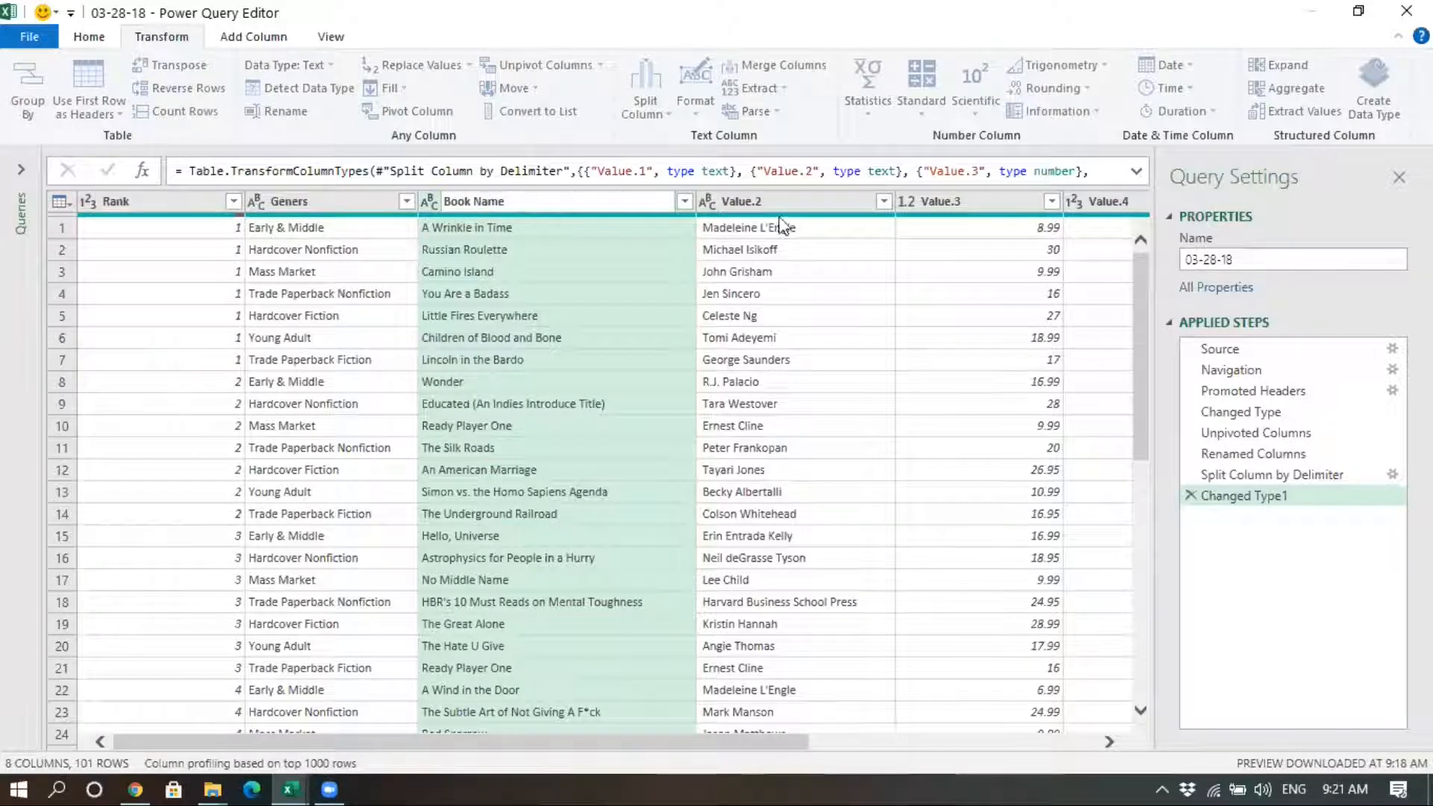
pyautogui.doubleClick(757, 204)
pyautogui.write('Author')
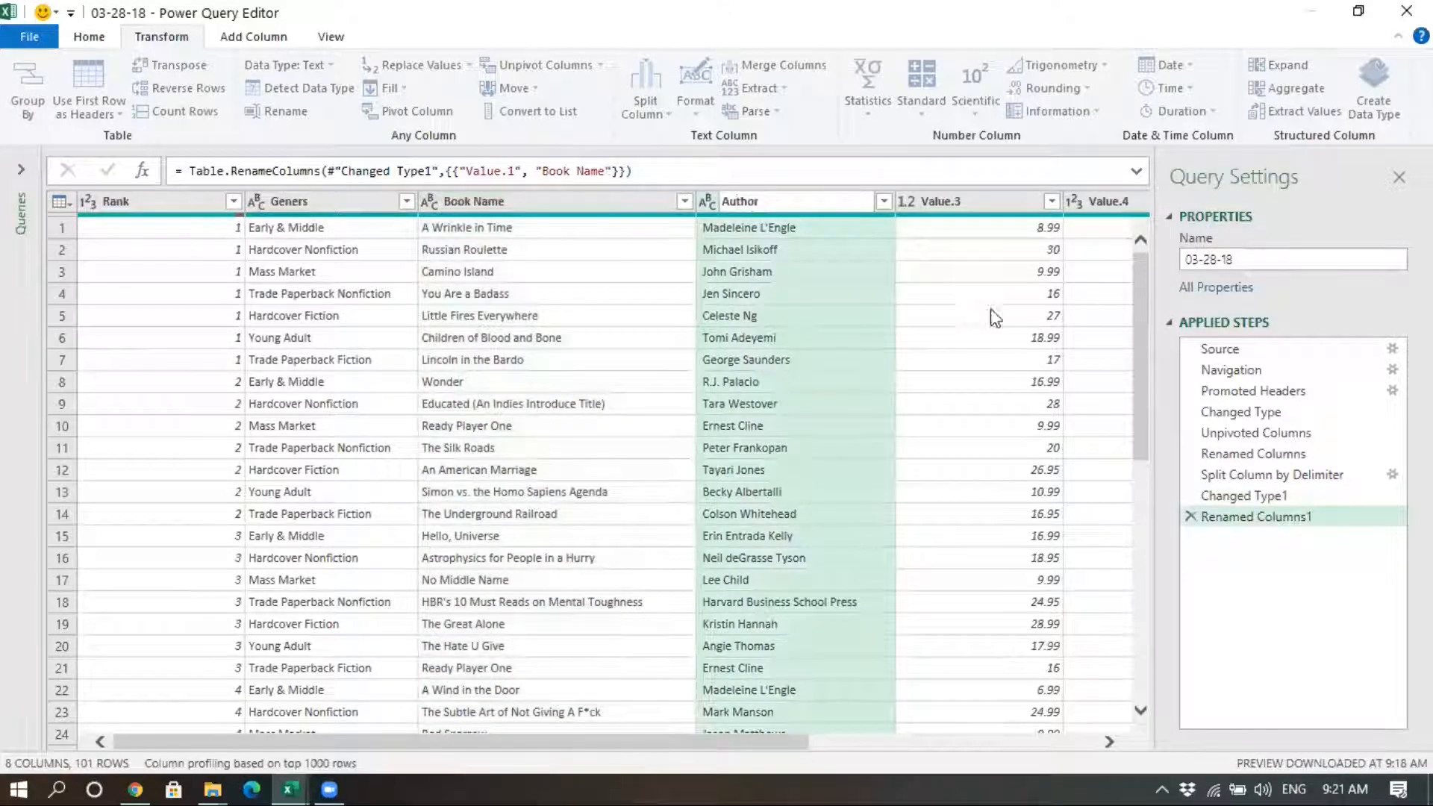
pyautogui.press('Return')
# Rename the Value.3 column as Price and the Value.4 column as Code
pyautogui.doubleClick(951, 202)
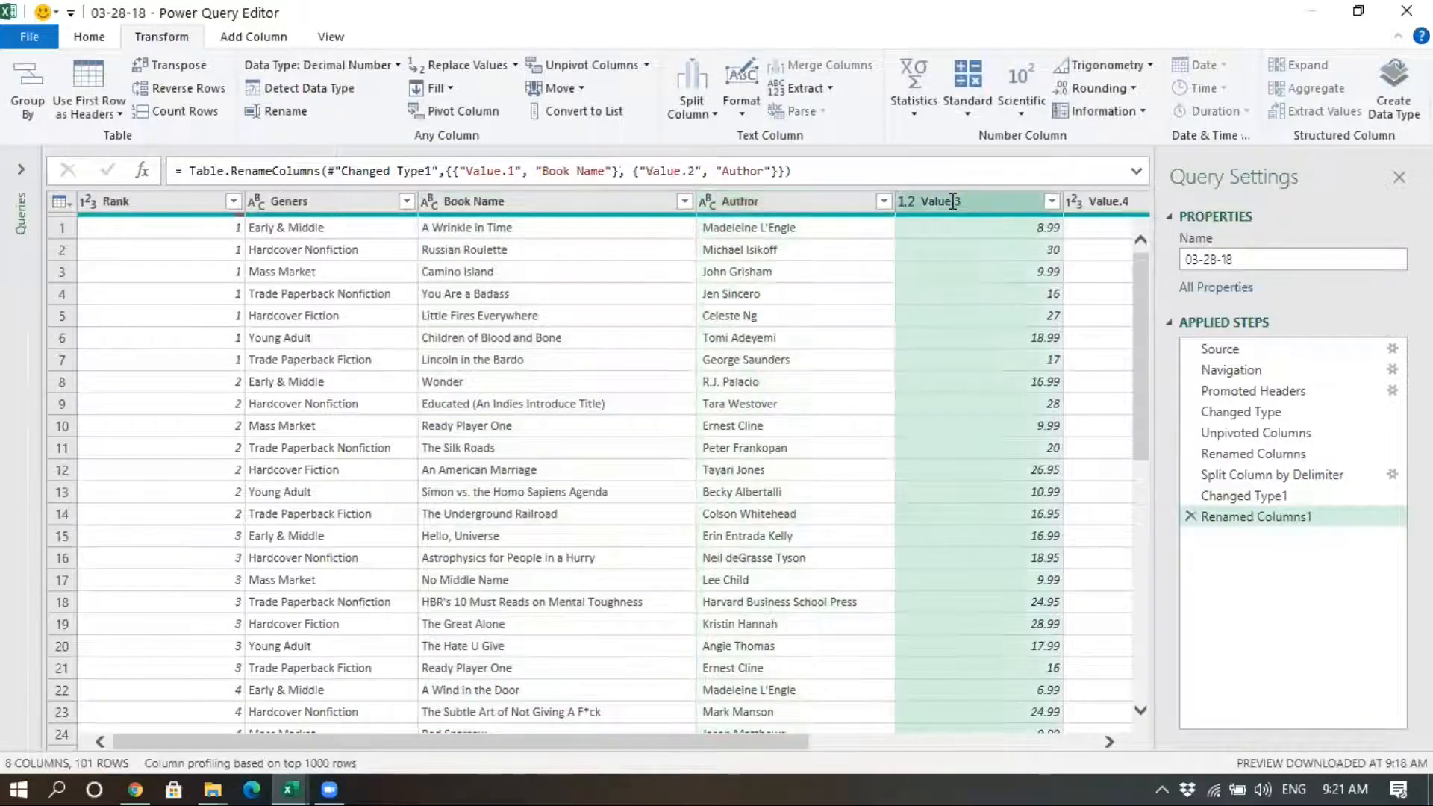
pyautogui.write('Price')
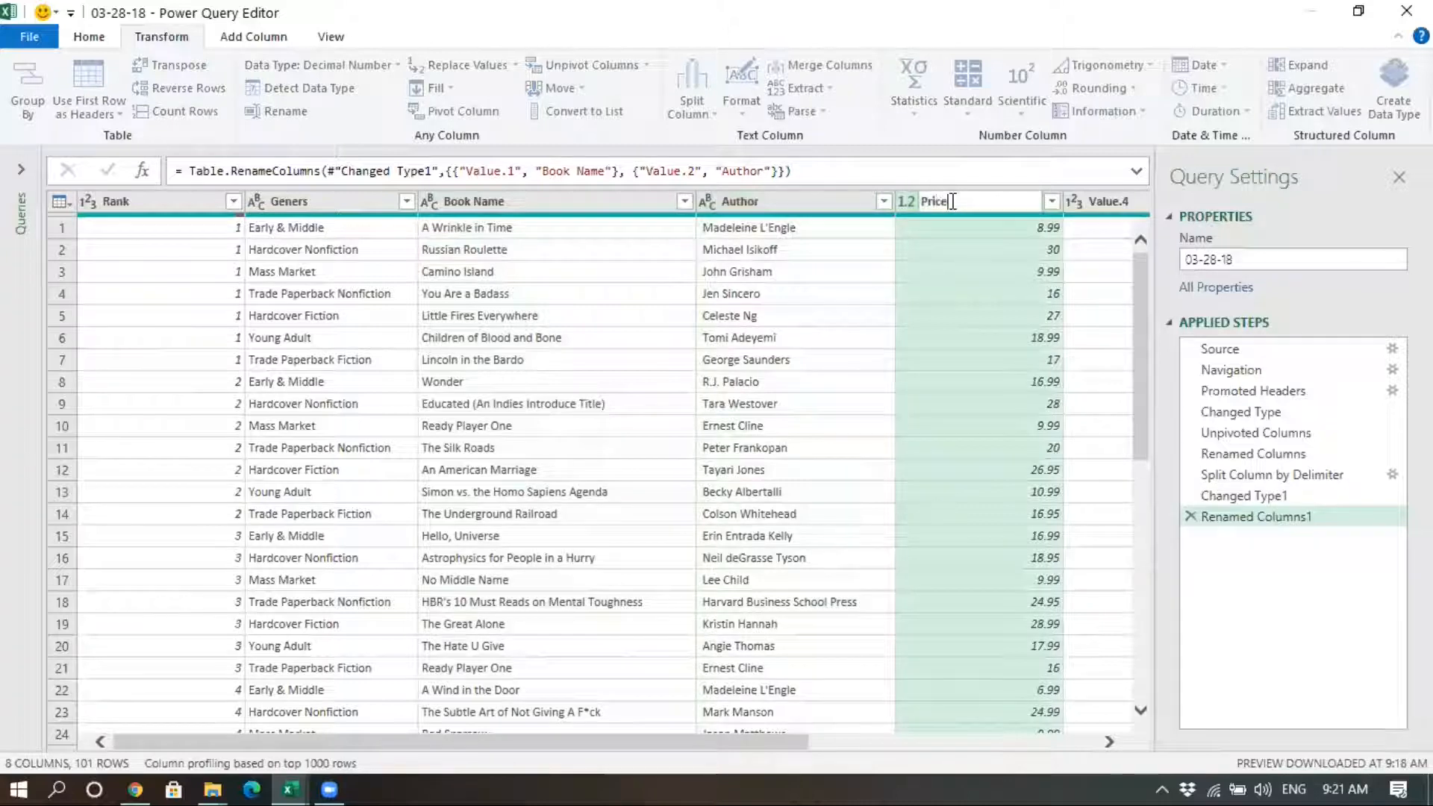
pyautogui.press('Return')
pyautogui.doubleClick(1107, 199)
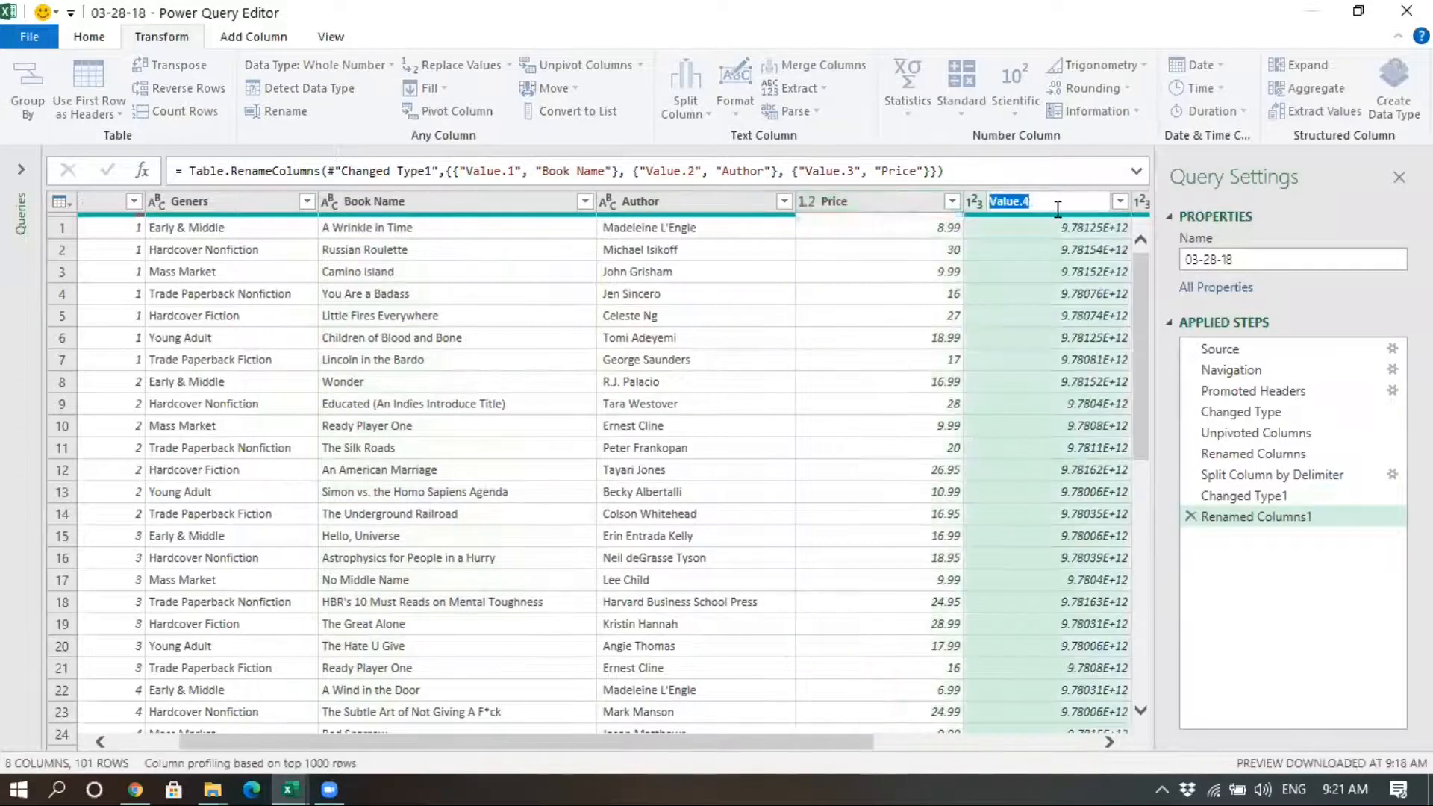
pyautogui.write('Code')
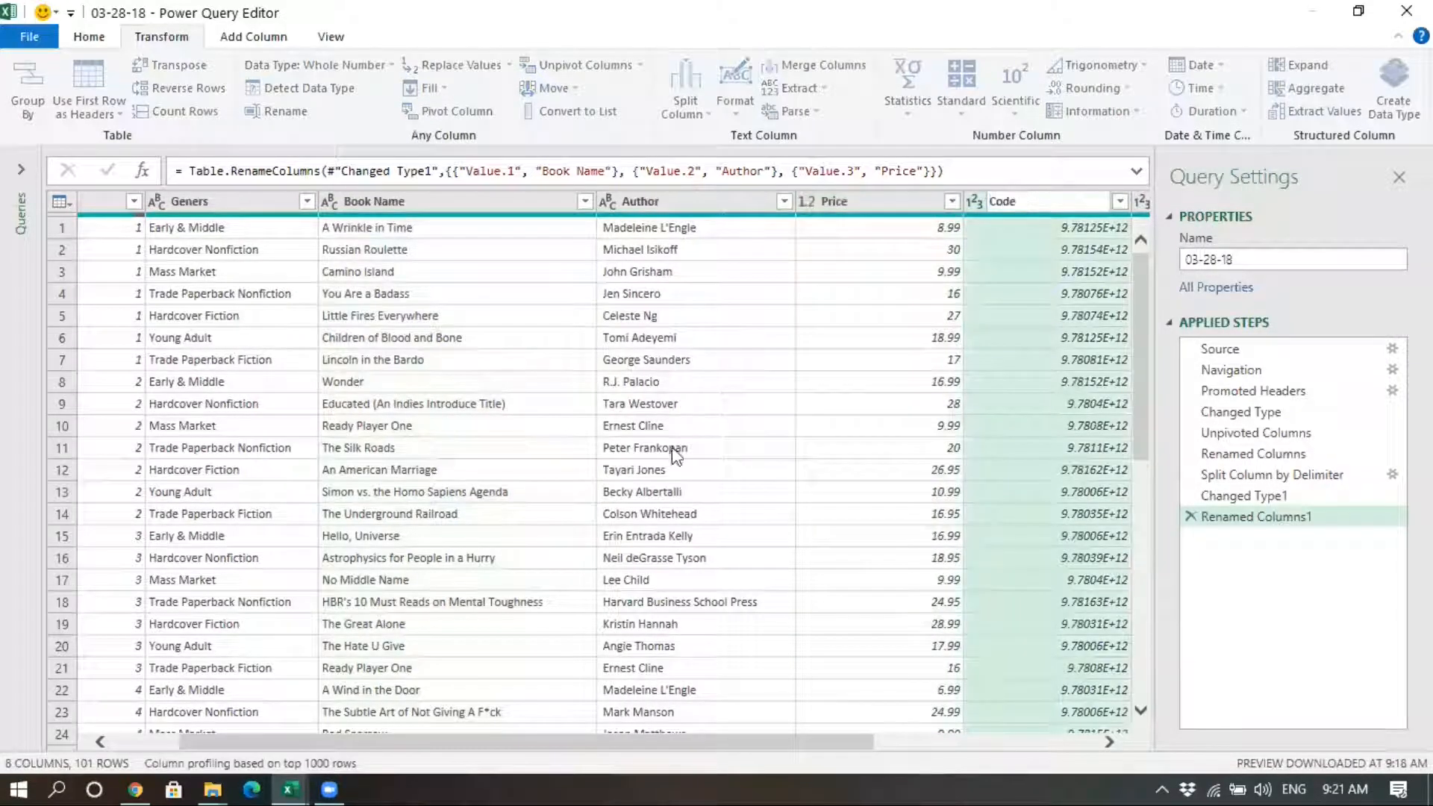
# Remove the leftover split columns Value.5 and Value.6 from the query
pyautogui.moveTo(853, 738); pyautogui.dragTo(1059, 739)
pyautogui.click(888, 209)
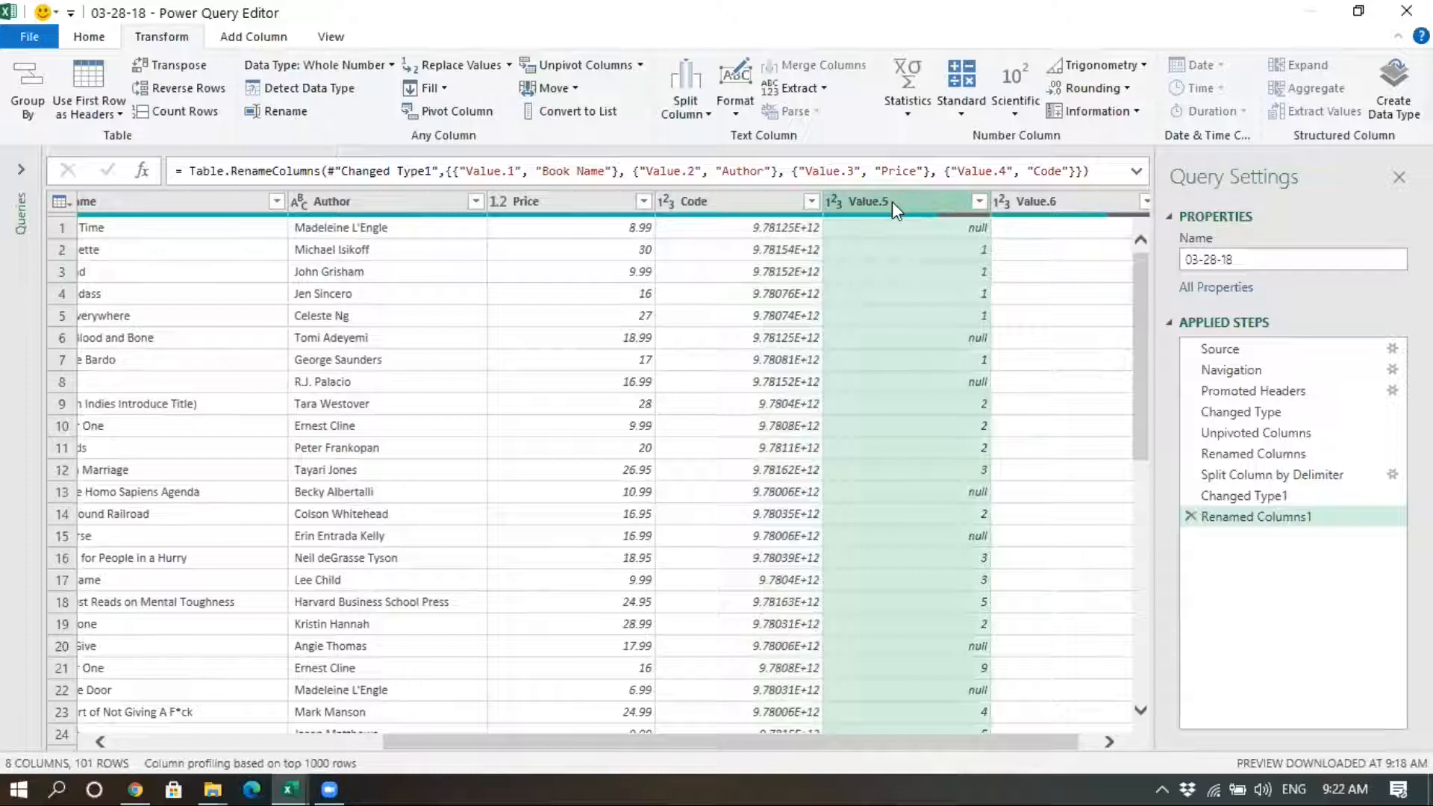
pyautogui.rightClick(893, 199)
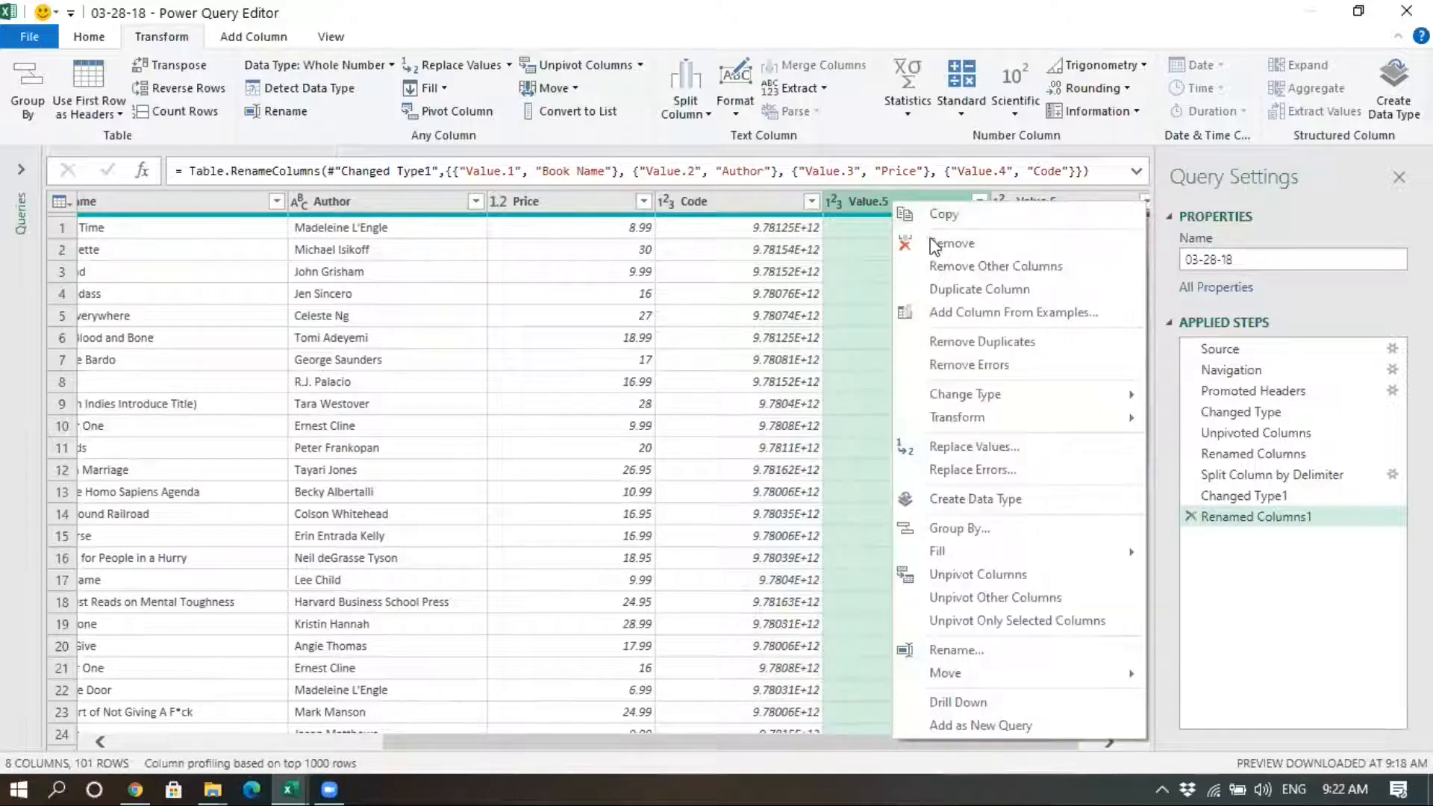
pyautogui.click(935, 244)
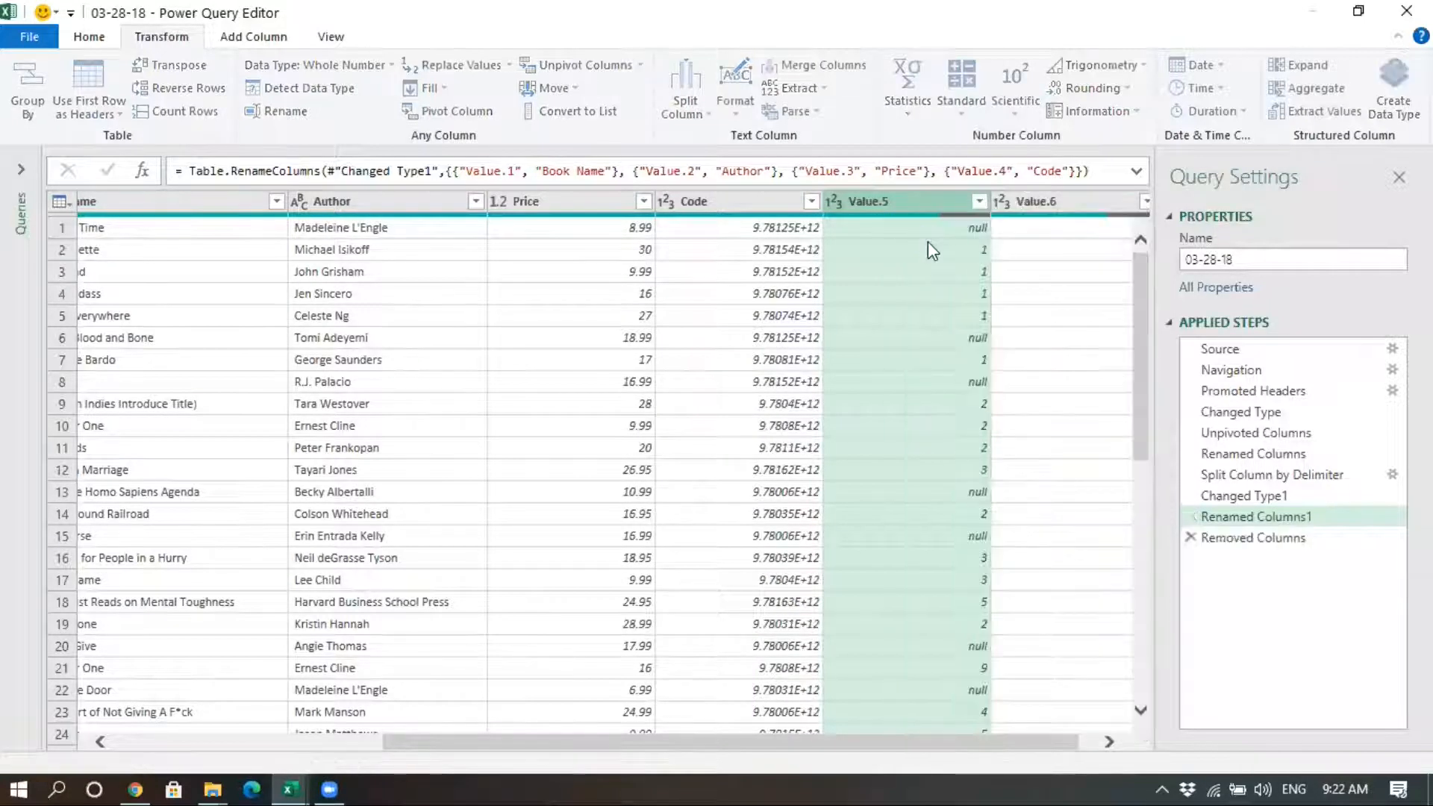
pyautogui.rightClick(1032, 199)
pyautogui.click(1075, 242)
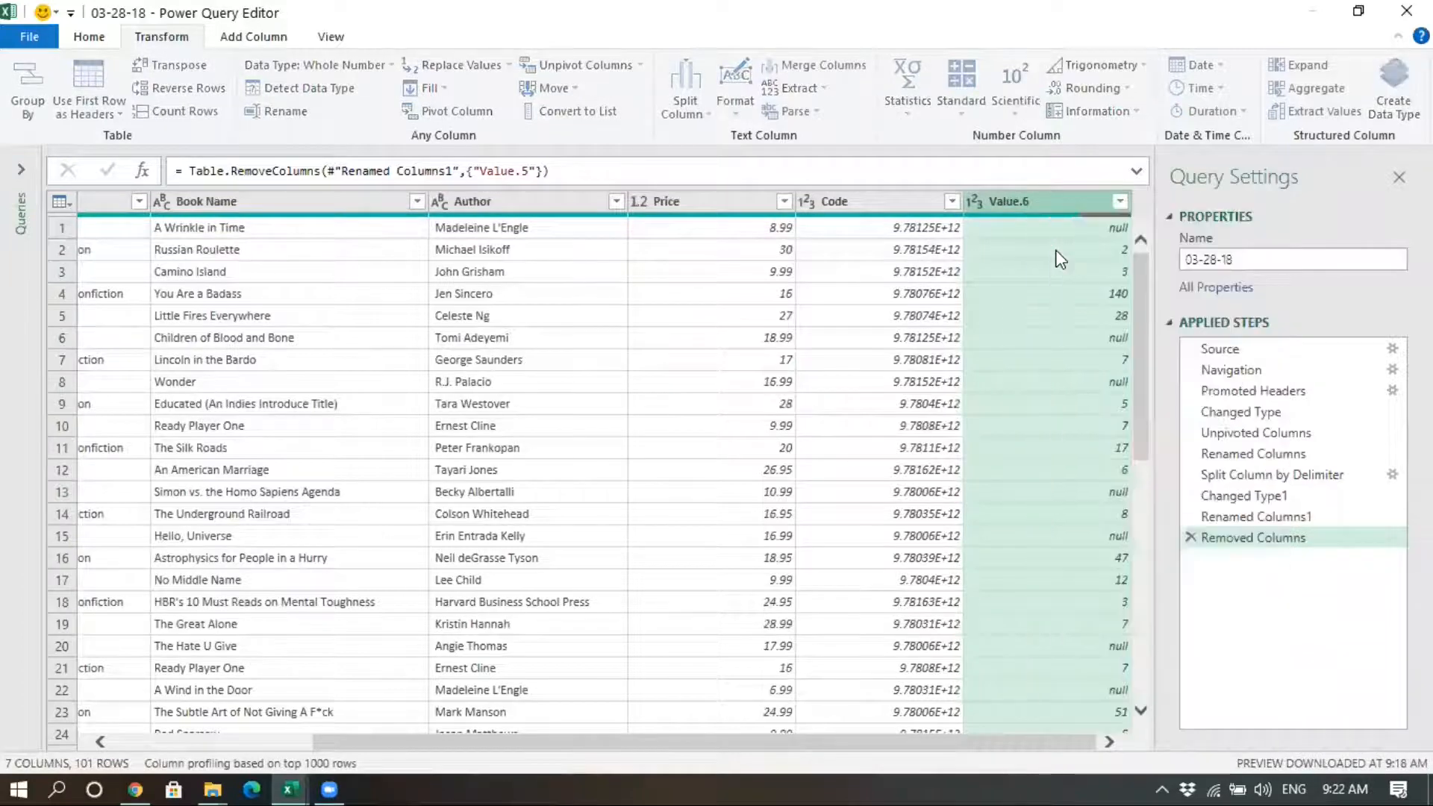
pyautogui.moveTo(741, 741)
pyautogui.mouseDown()
pyautogui.moveTo(717, 731)
pyautogui.moveTo(745, 738)
pyautogui.mouseUp()
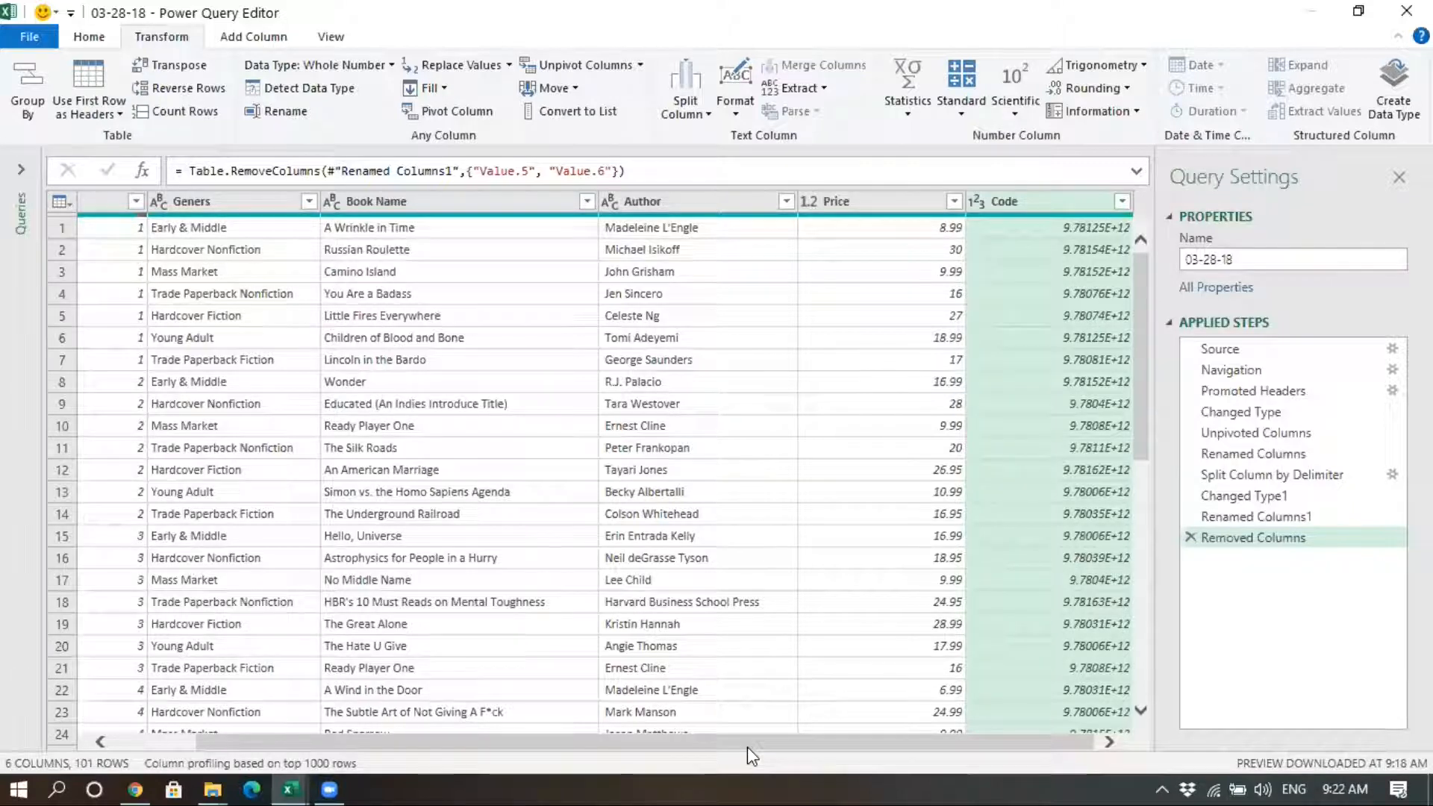
# Filter the Rank column to exclude null values and look through the remaining rows
pyautogui.moveTo(747, 747); pyautogui.dragTo(542, 760)
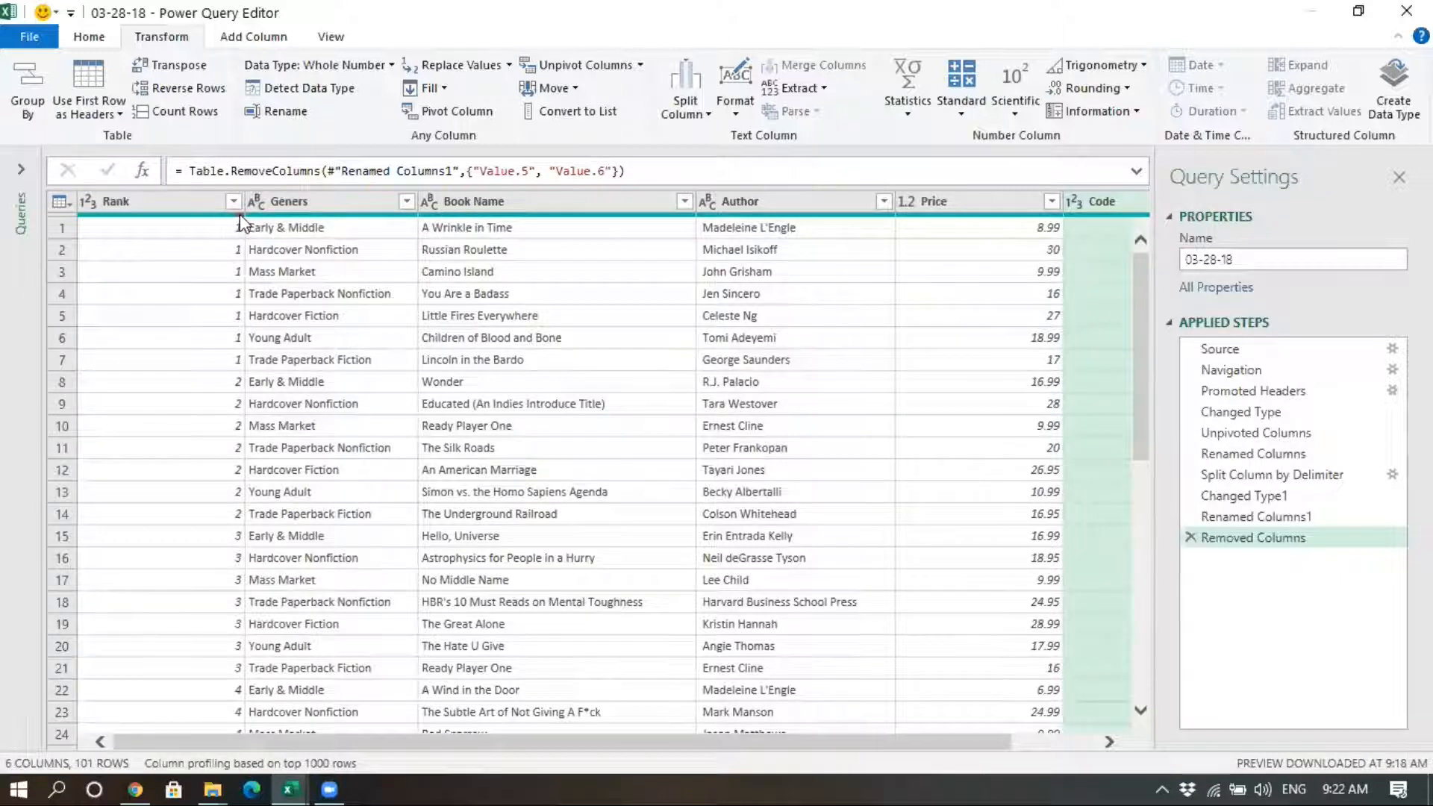
pyautogui.moveTo(233, 217)
pyautogui.click(233, 202)
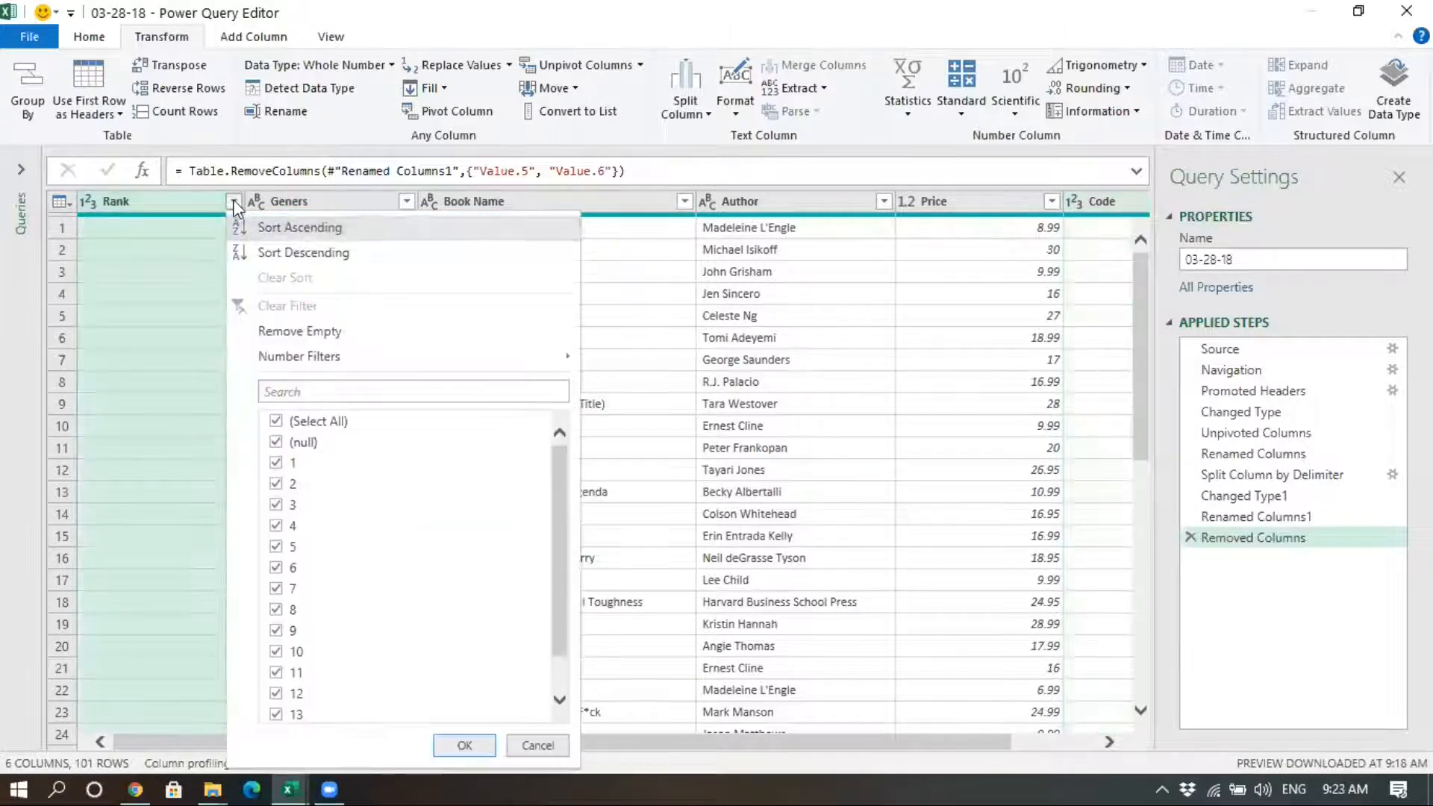
pyautogui.click(204, 422)
pyautogui.scroll(-20, 204, 422)
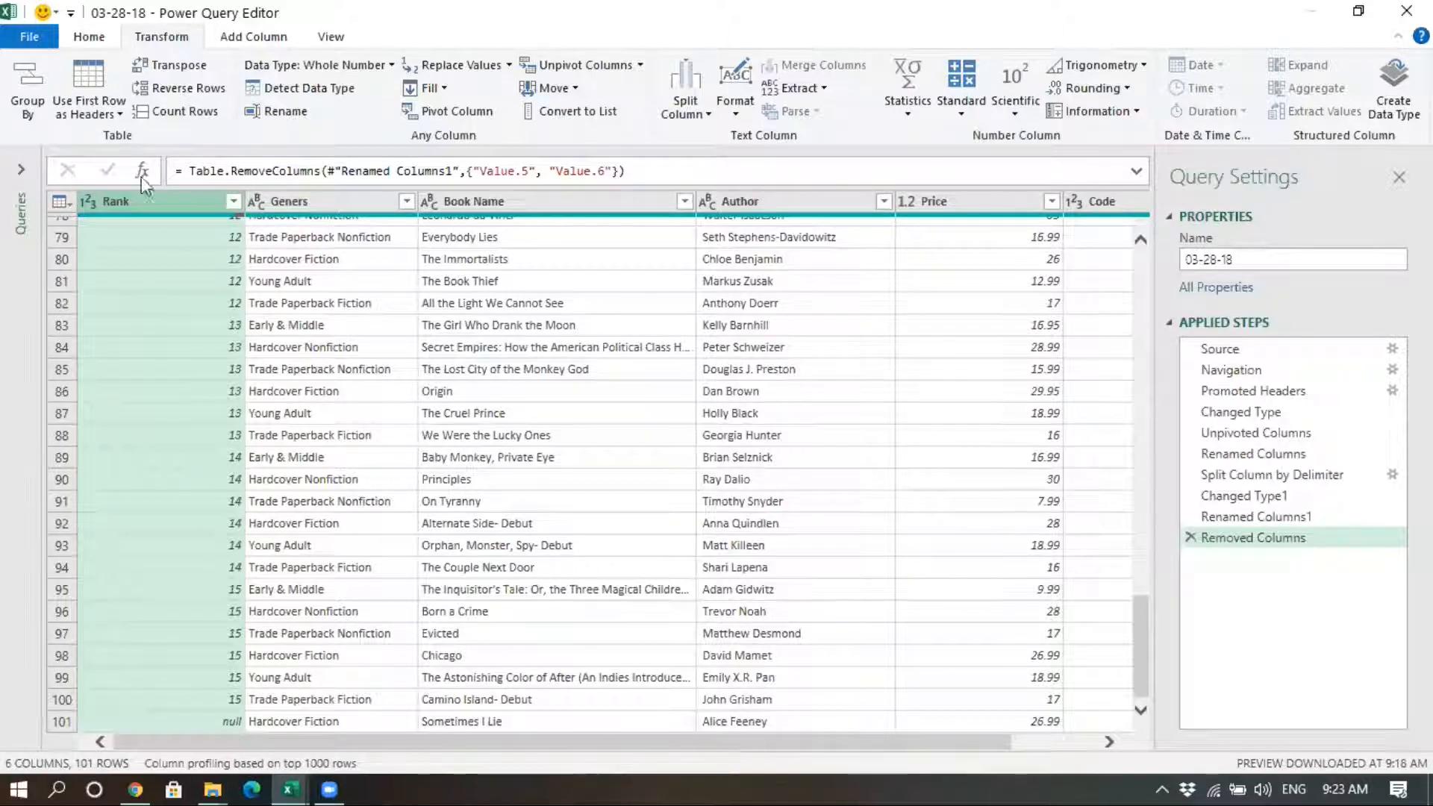
pyautogui.click(233, 202)
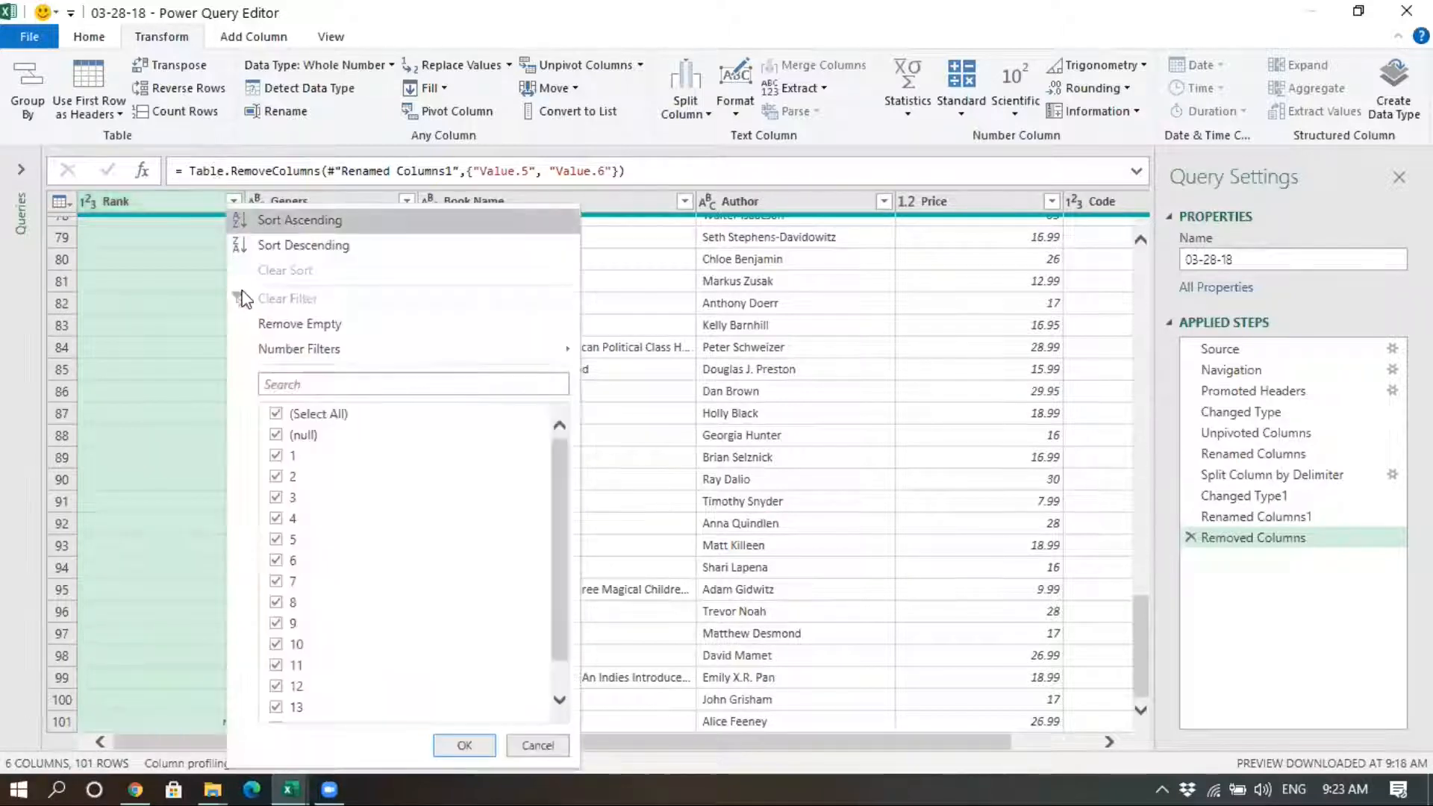
pyautogui.click(276, 435)
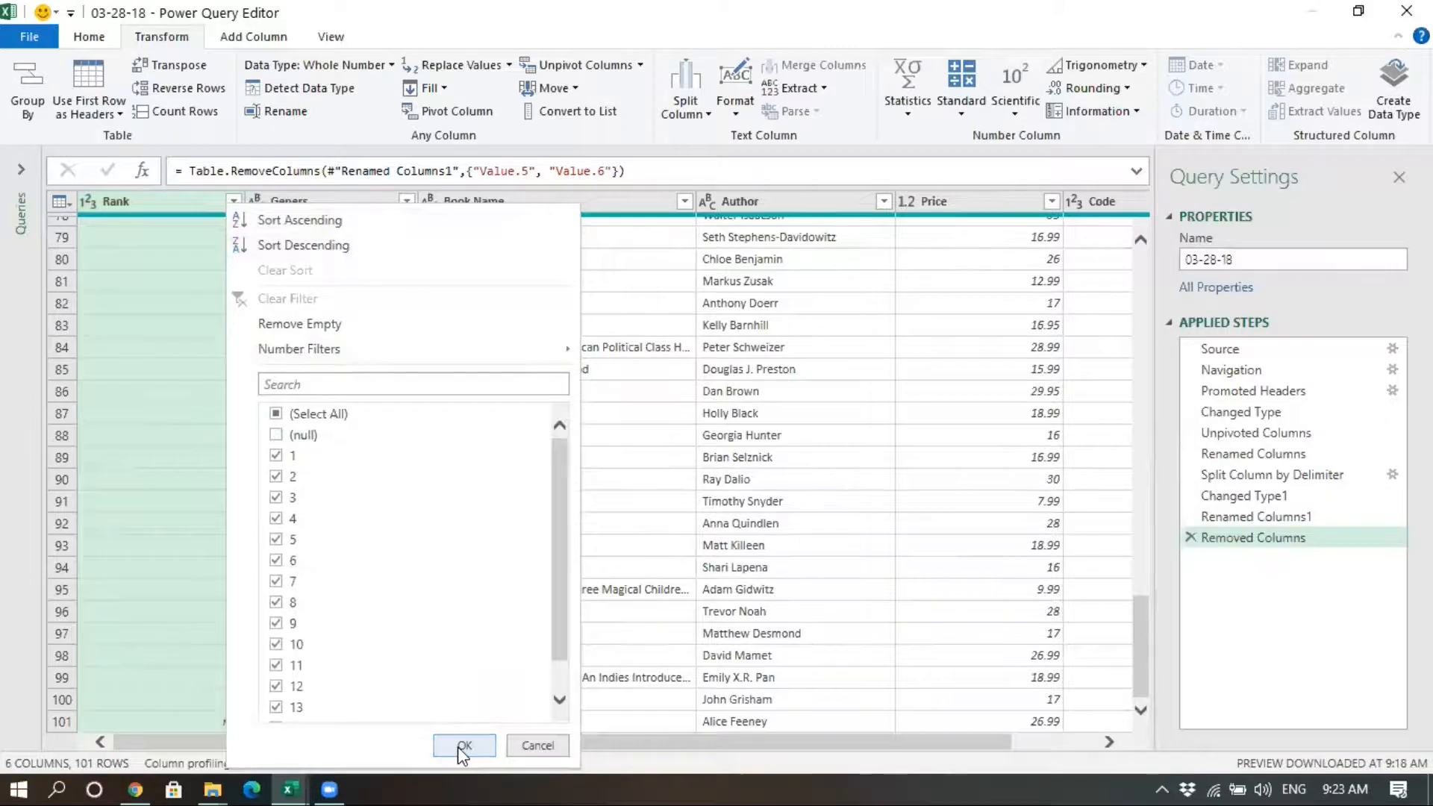
pyautogui.click(463, 746)
pyautogui.scroll(-20, 317, 522)
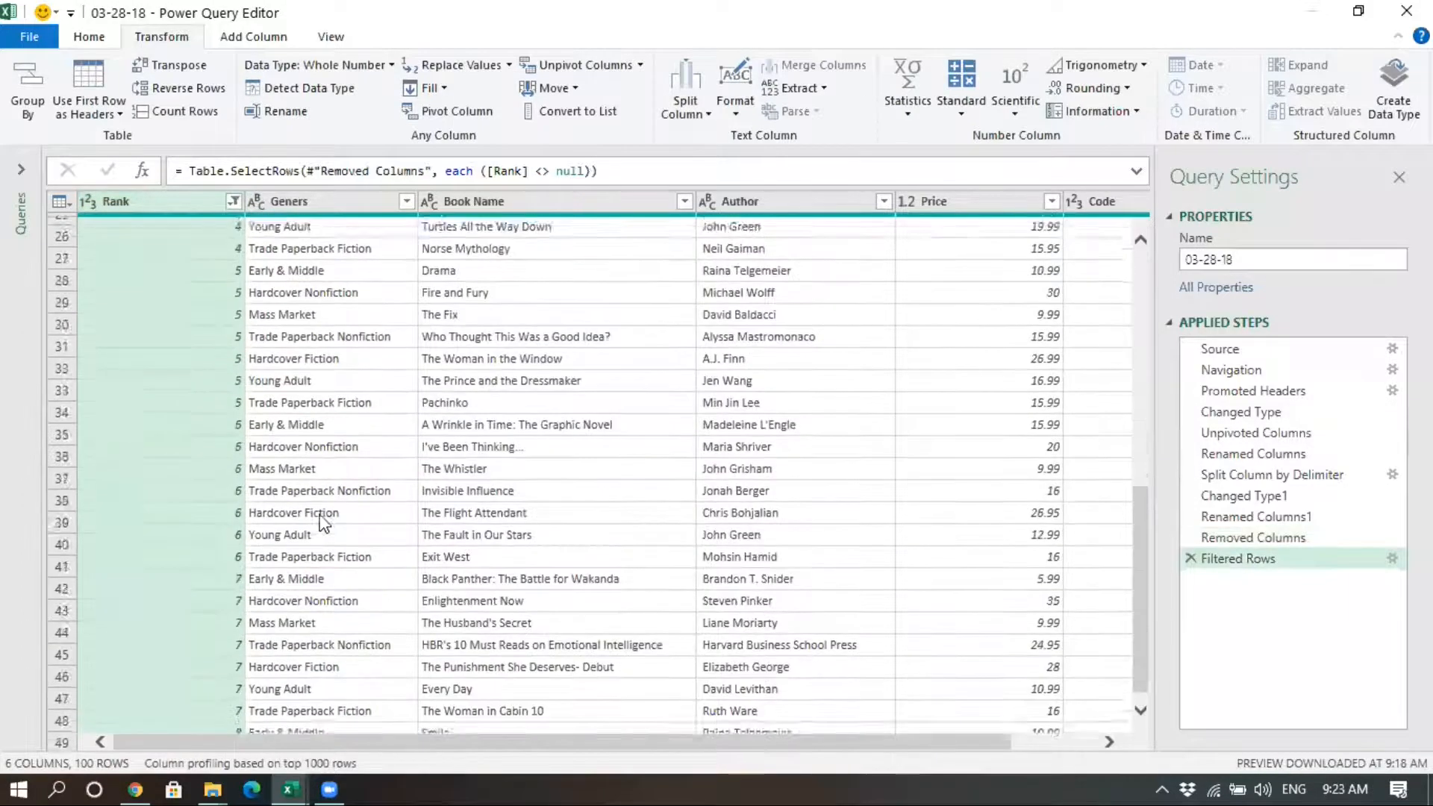
pyautogui.scroll(20, 312, 518)
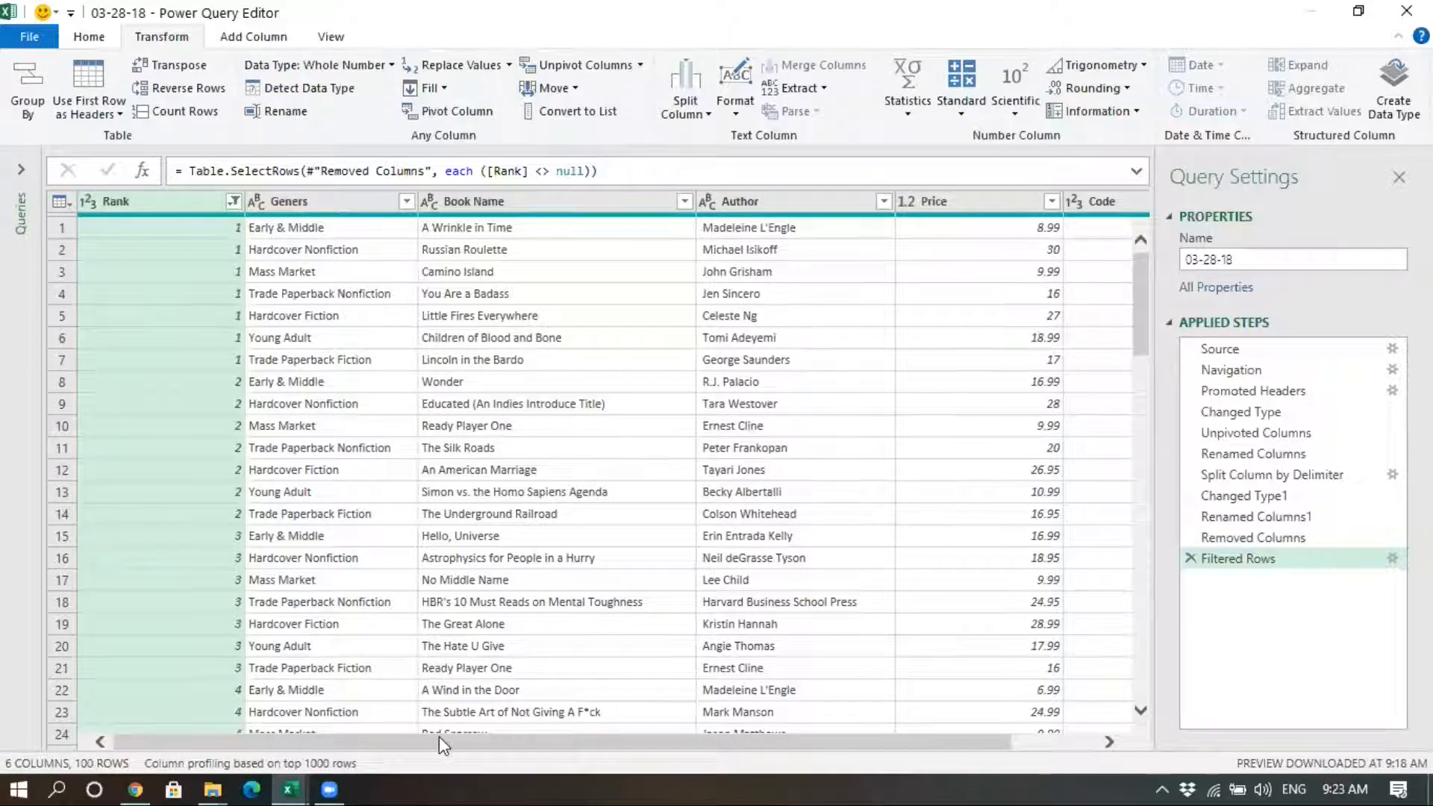
# Change the data type of the Price column to Currency and of the Code column to Text
pyautogui.moveTo(439, 736); pyautogui.dragTo(684, 740)
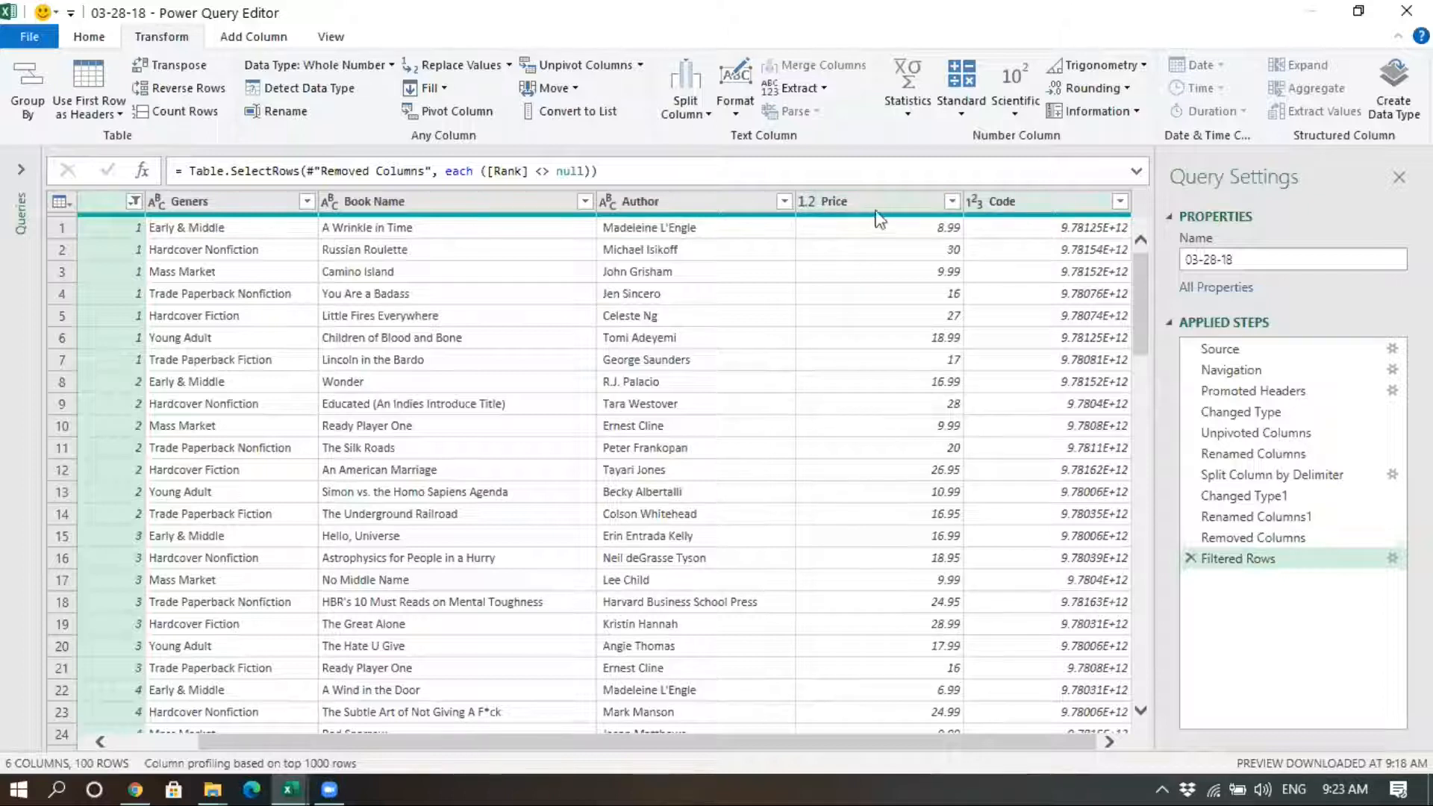
pyautogui.click(806, 203)
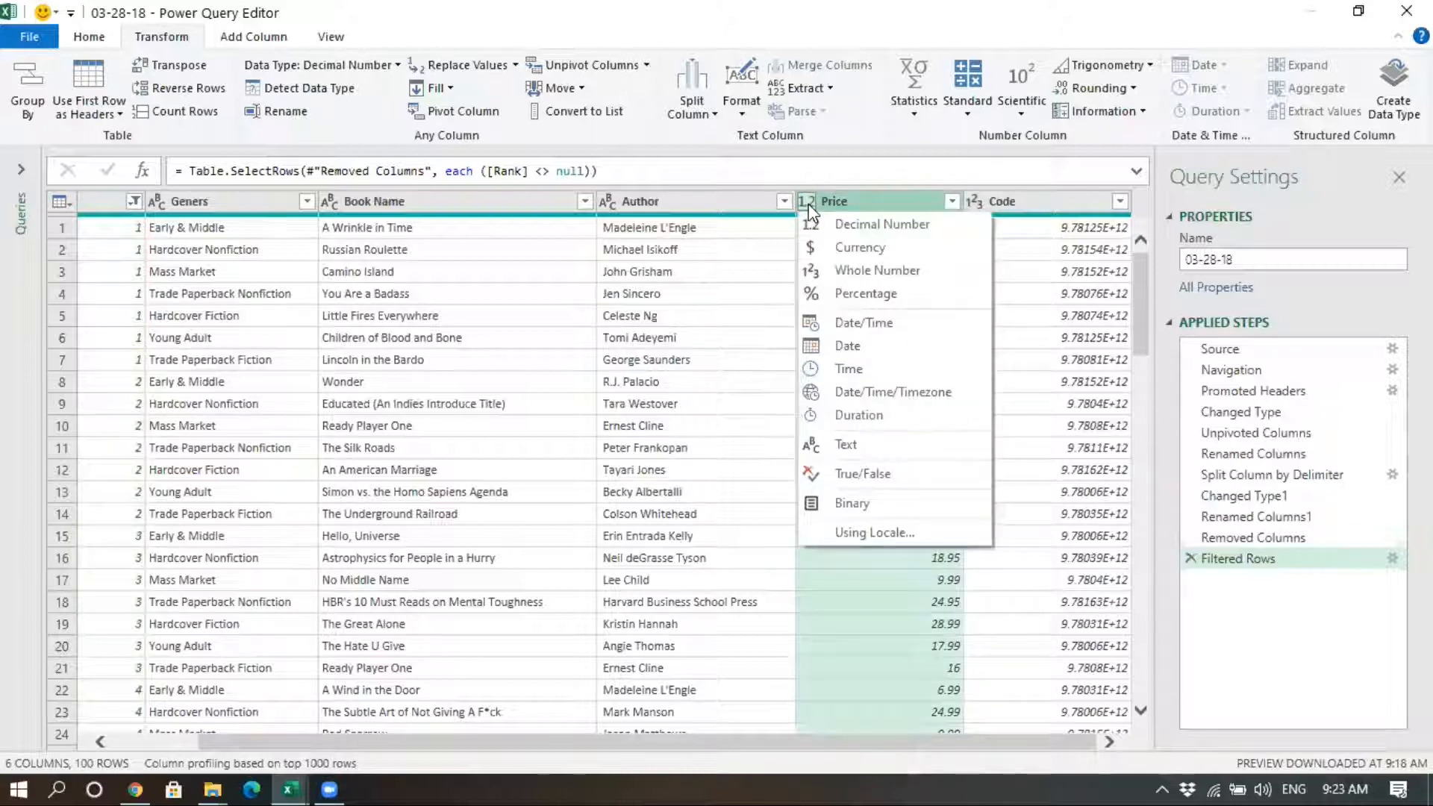
pyautogui.click(824, 251)
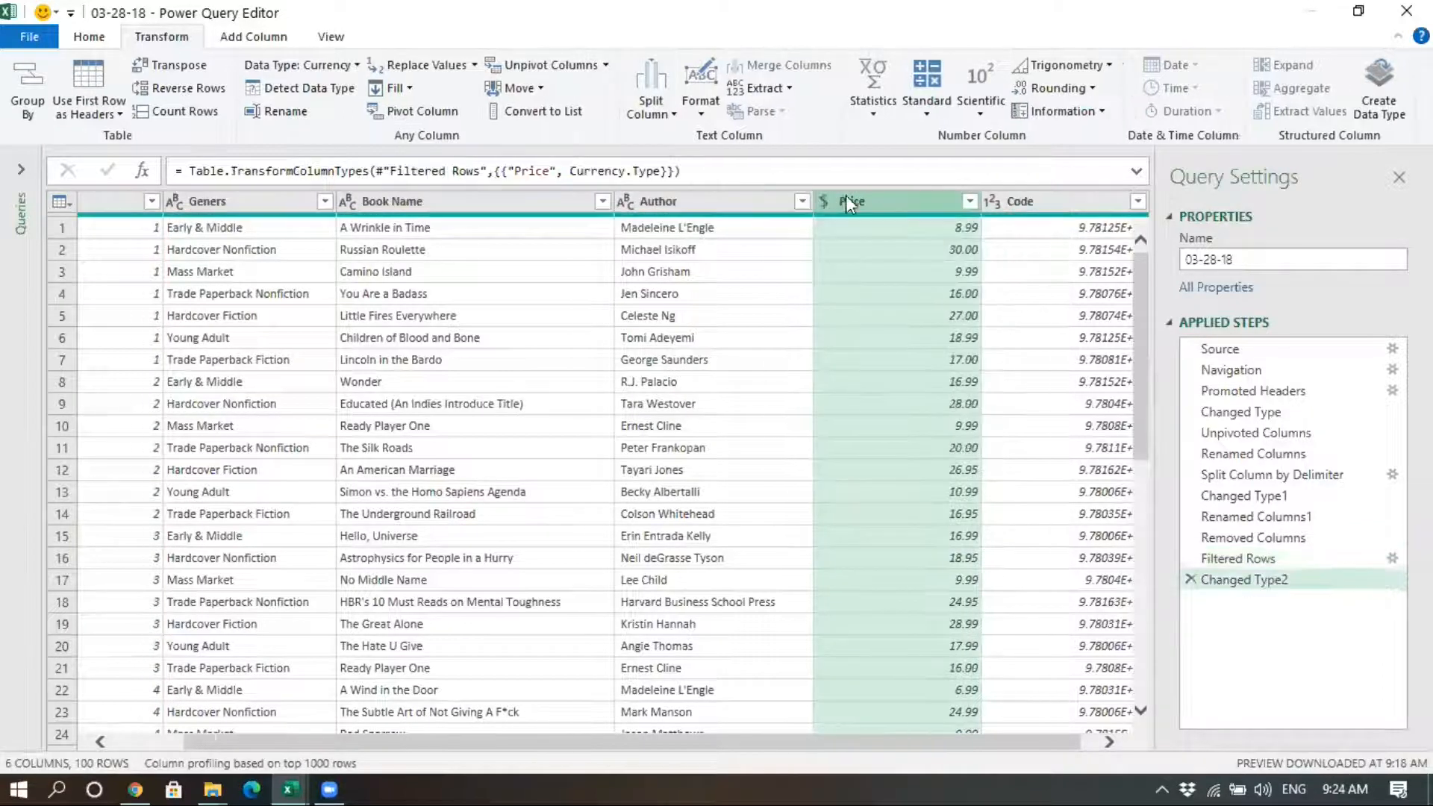
pyautogui.moveTo(874, 744); pyautogui.dragTo(950, 750)
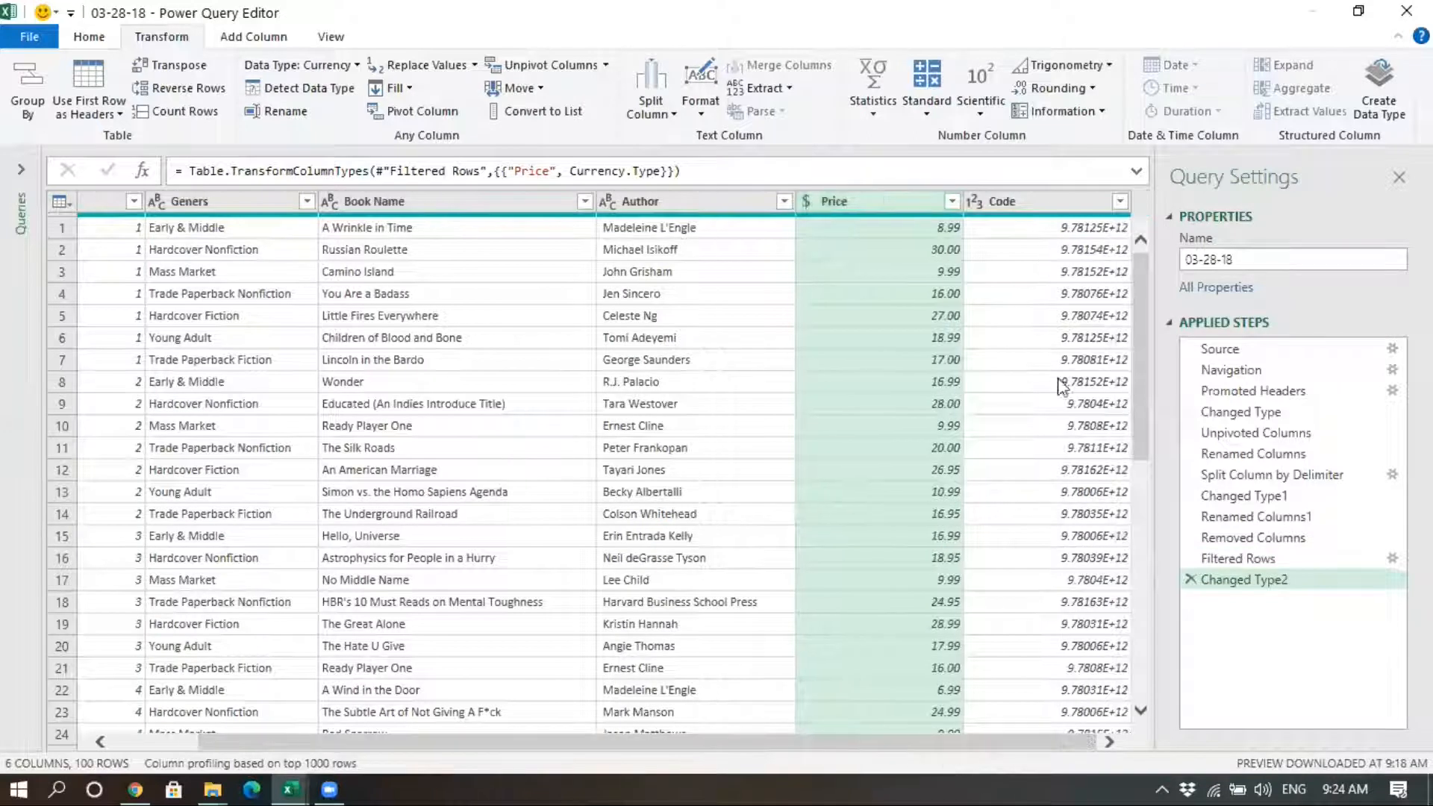
pyautogui.click(974, 201)
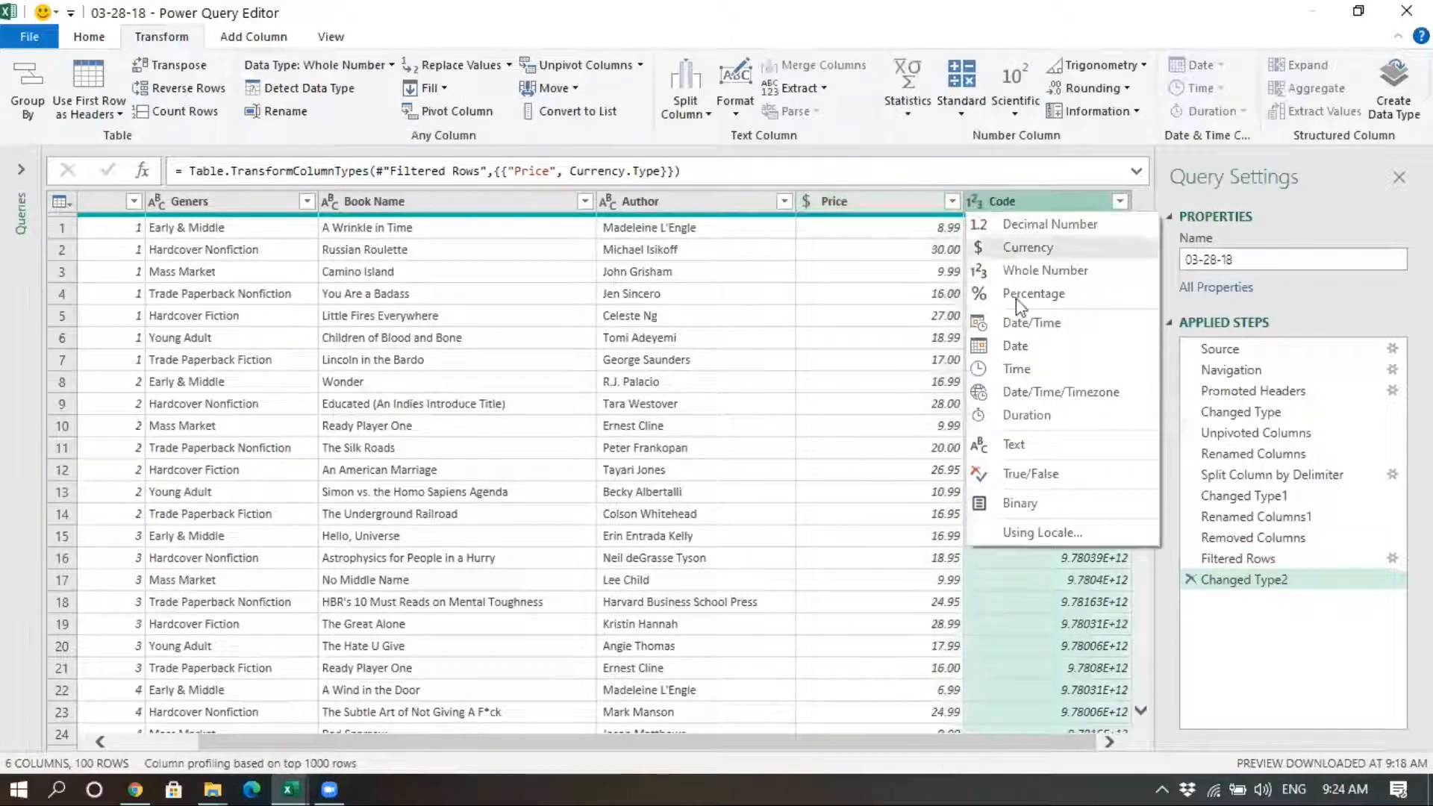
pyautogui.click(1027, 445)
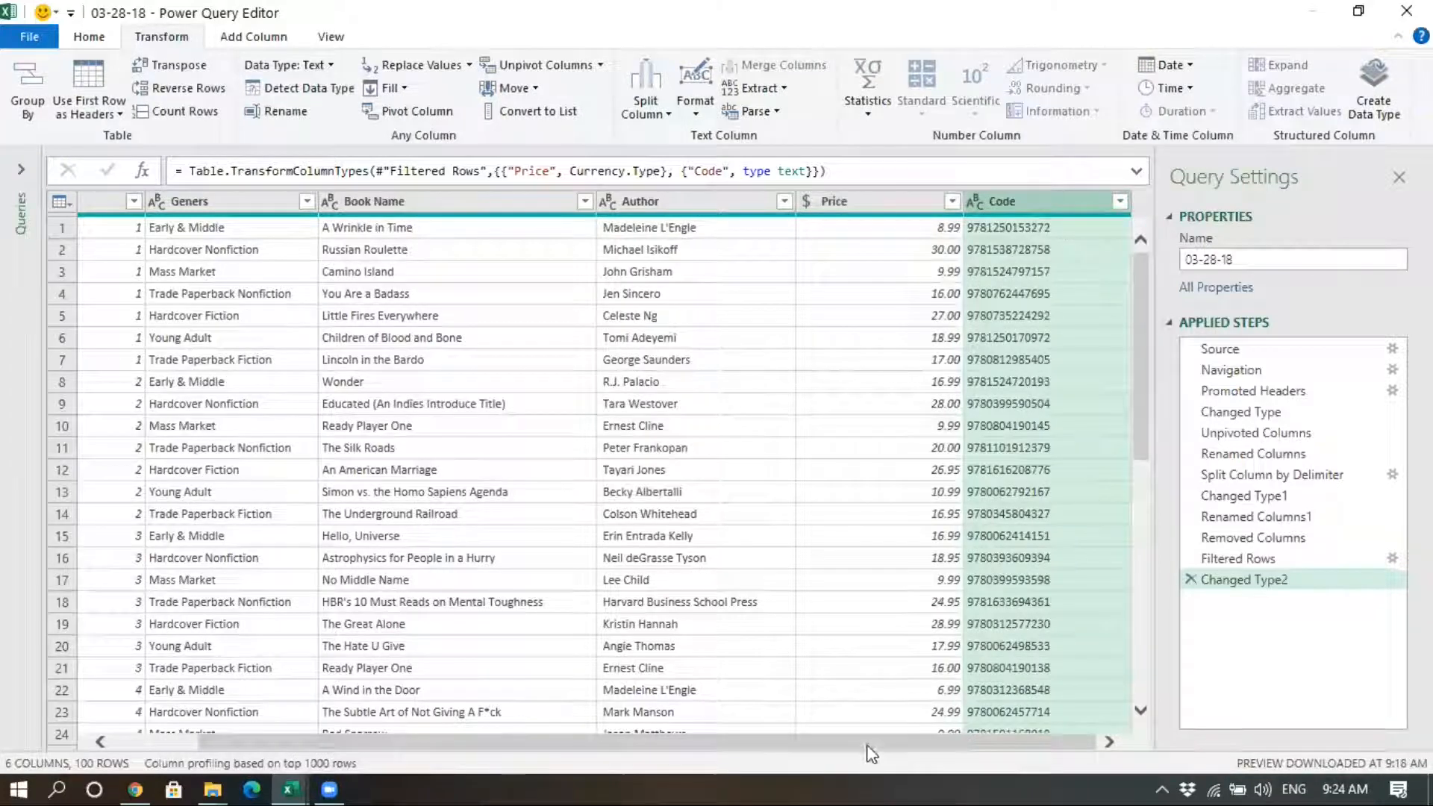
pyautogui.moveTo(870, 754); pyautogui.dragTo(724, 762)
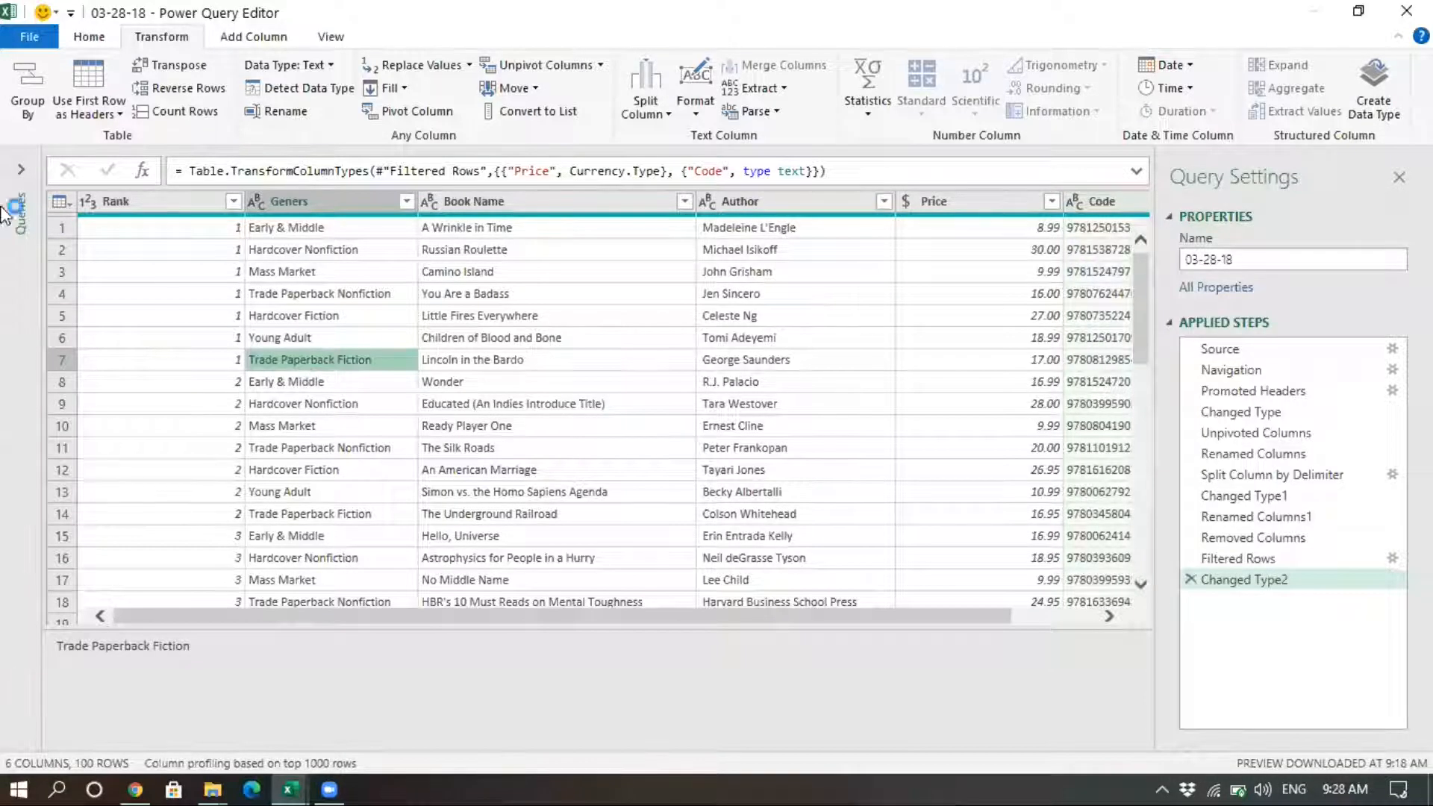
# Close the query editor and load the 03-28-18 query as a table in a new worksheet
pyautogui.click(43, 43)
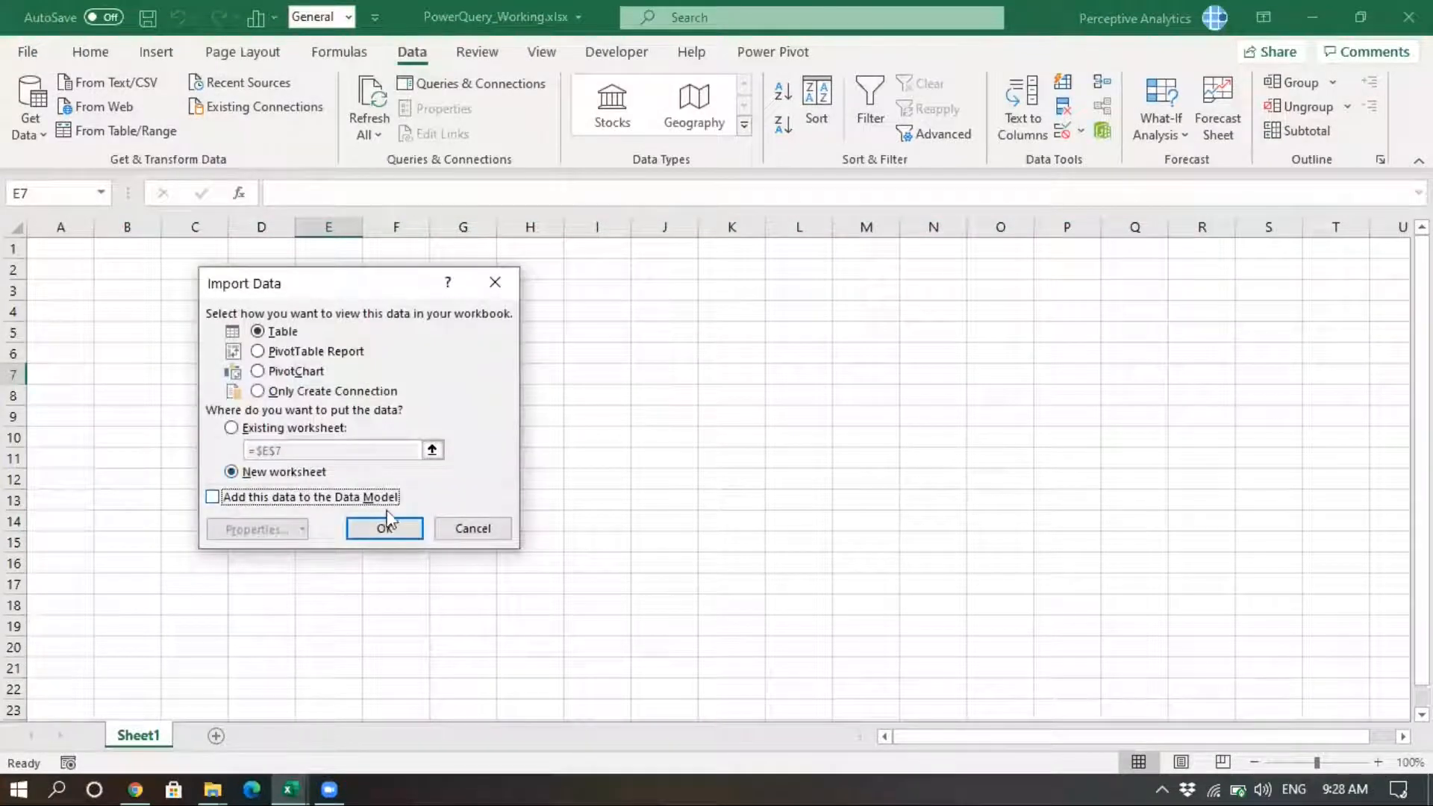
pyautogui.click(391, 529)
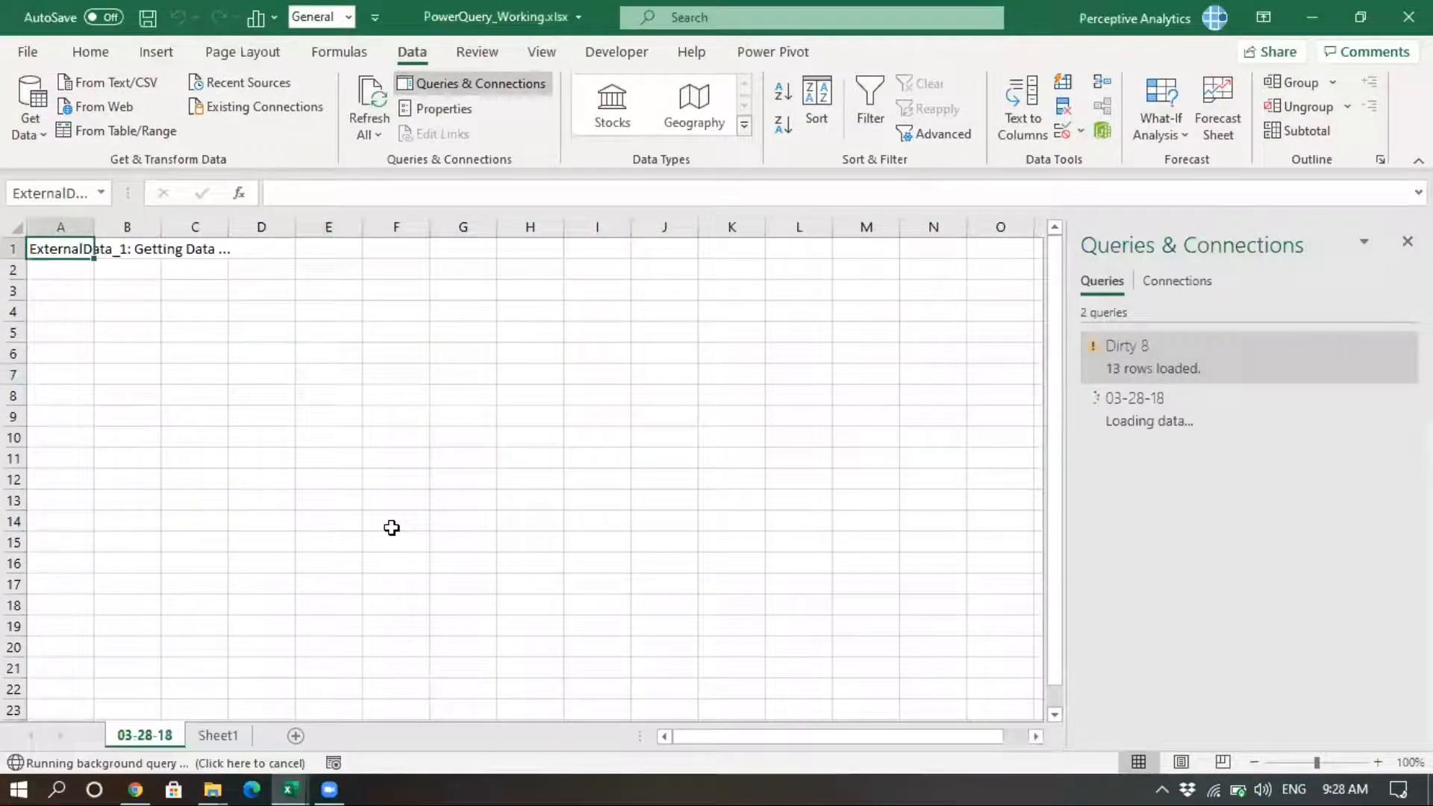
pyautogui.click(383, 407)
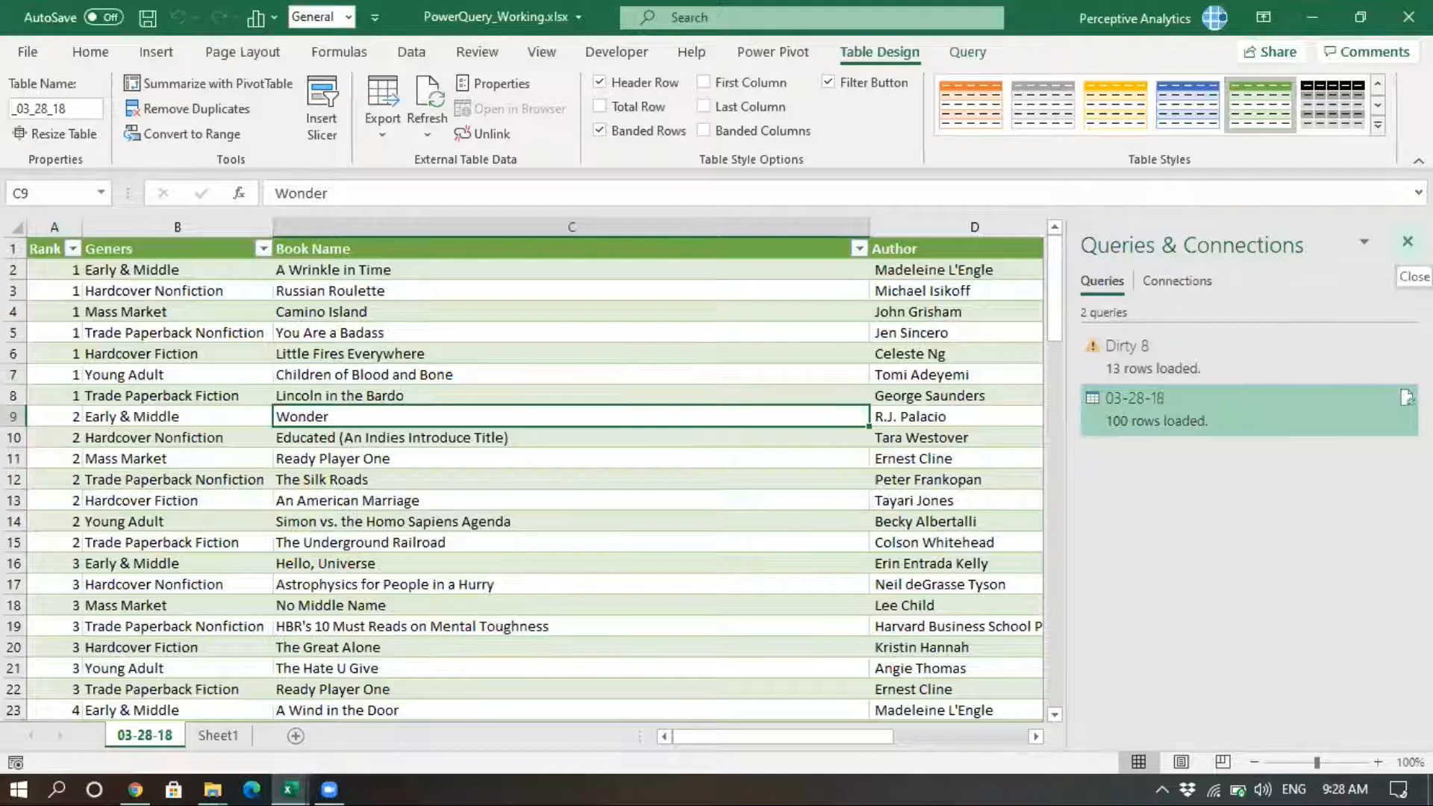
# Show the workbook's queries and connections again and open the 03-28-18 query for editing
pyautogui.click(1408, 242)
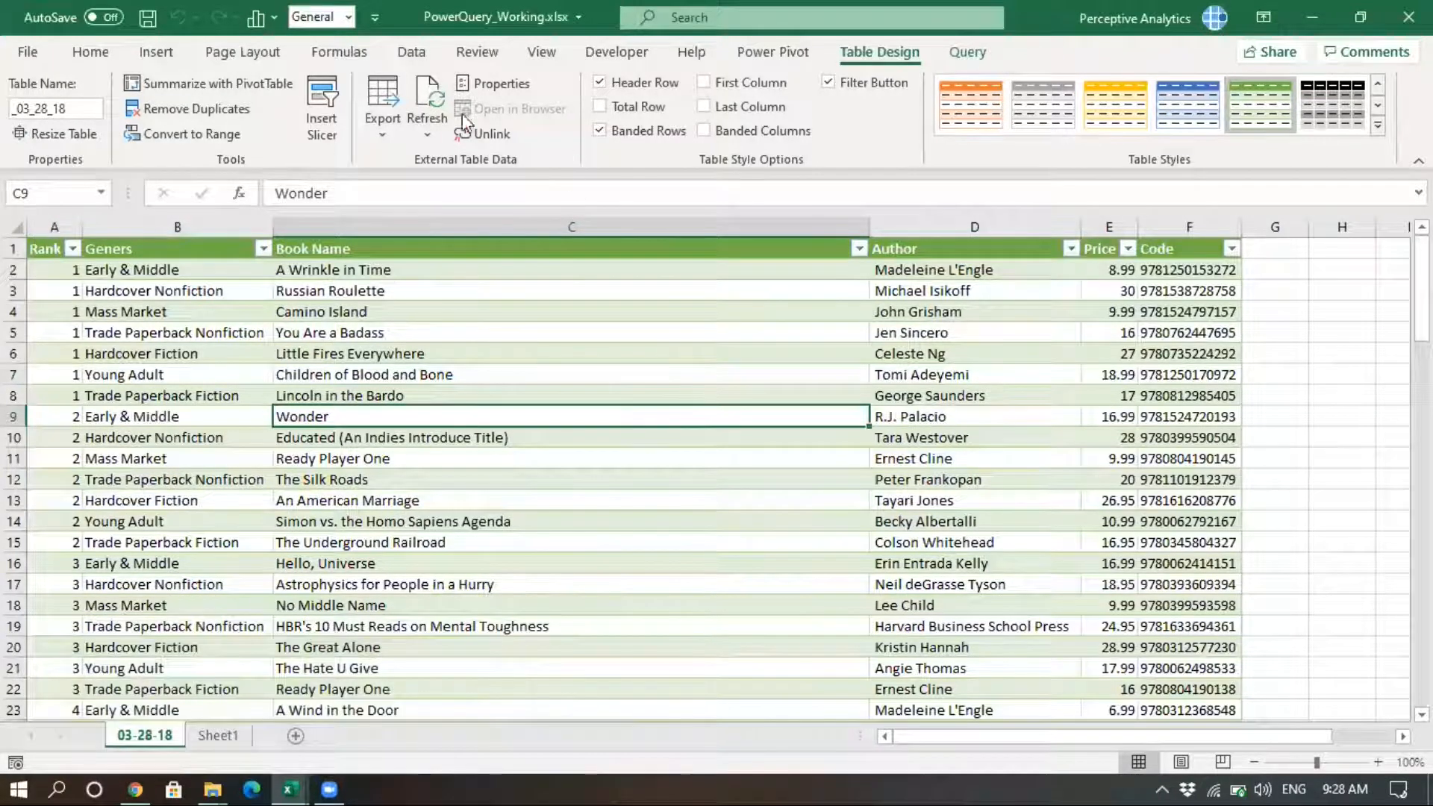
pyautogui.scroll(6, 494, 125)
pyautogui.click(470, 82)
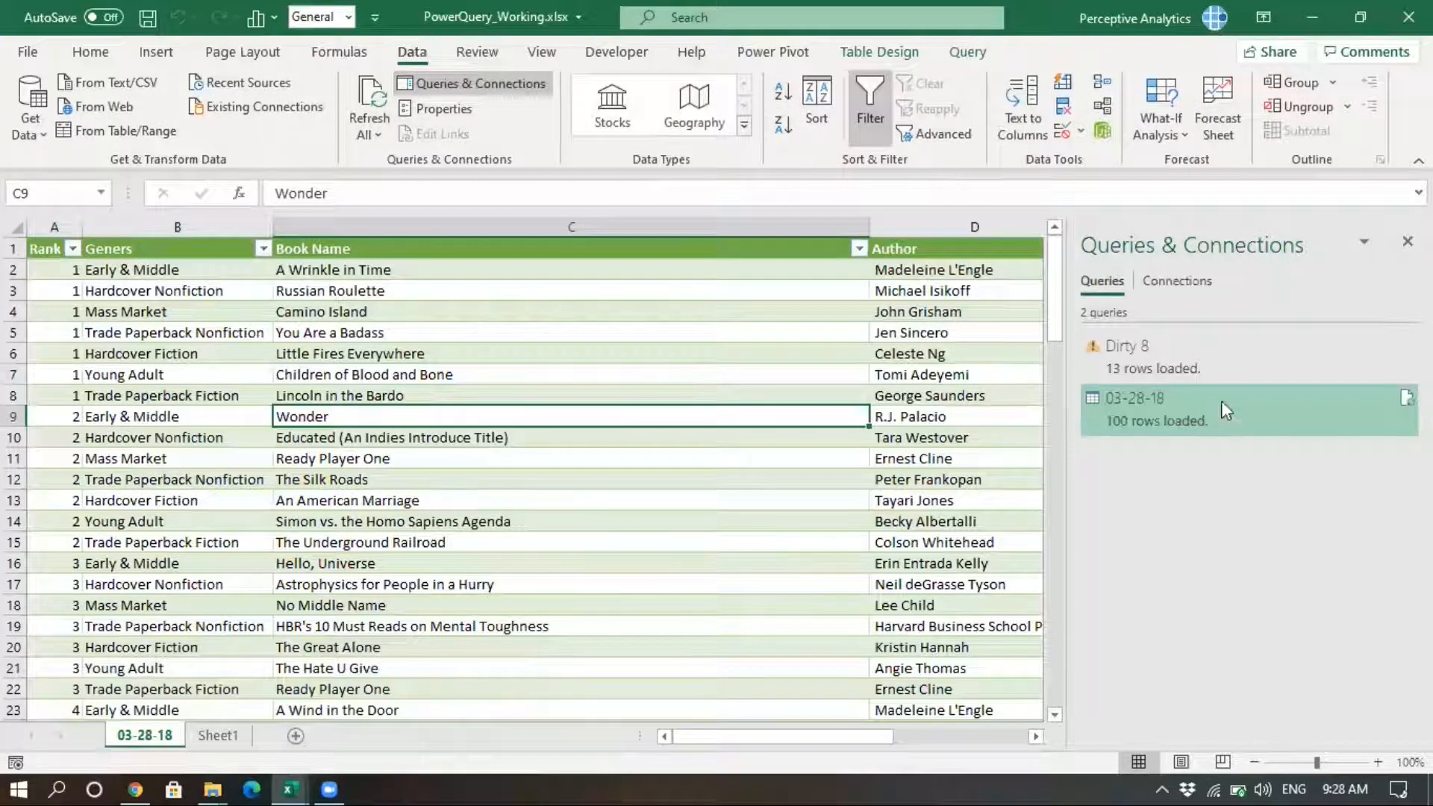
pyautogui.moveTo(1199, 409)
pyautogui.click(529, 662)
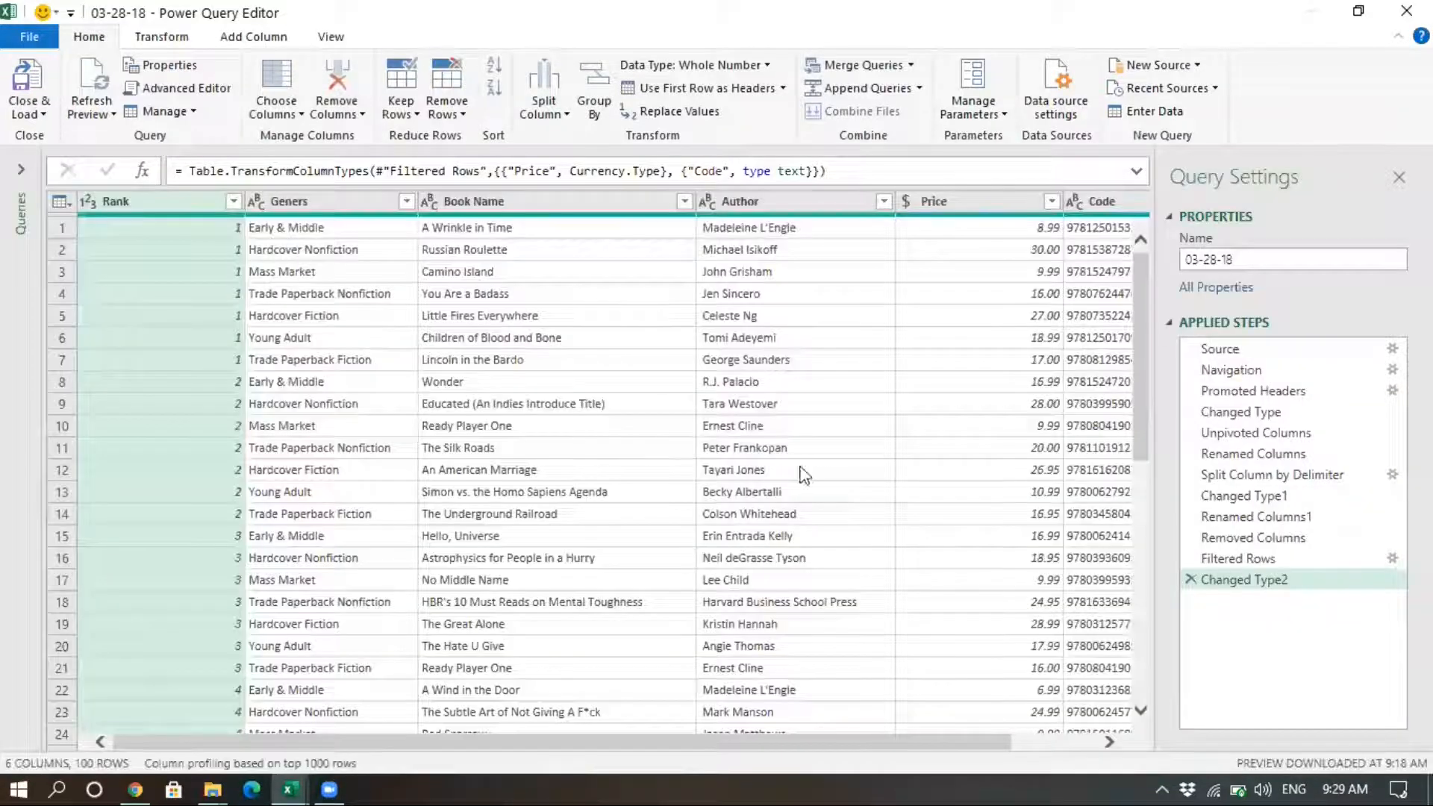
# Review the 03-28-18 query's columns from Rank to Code and its applied steps, and close and load it
pyautogui.click(183, 367)
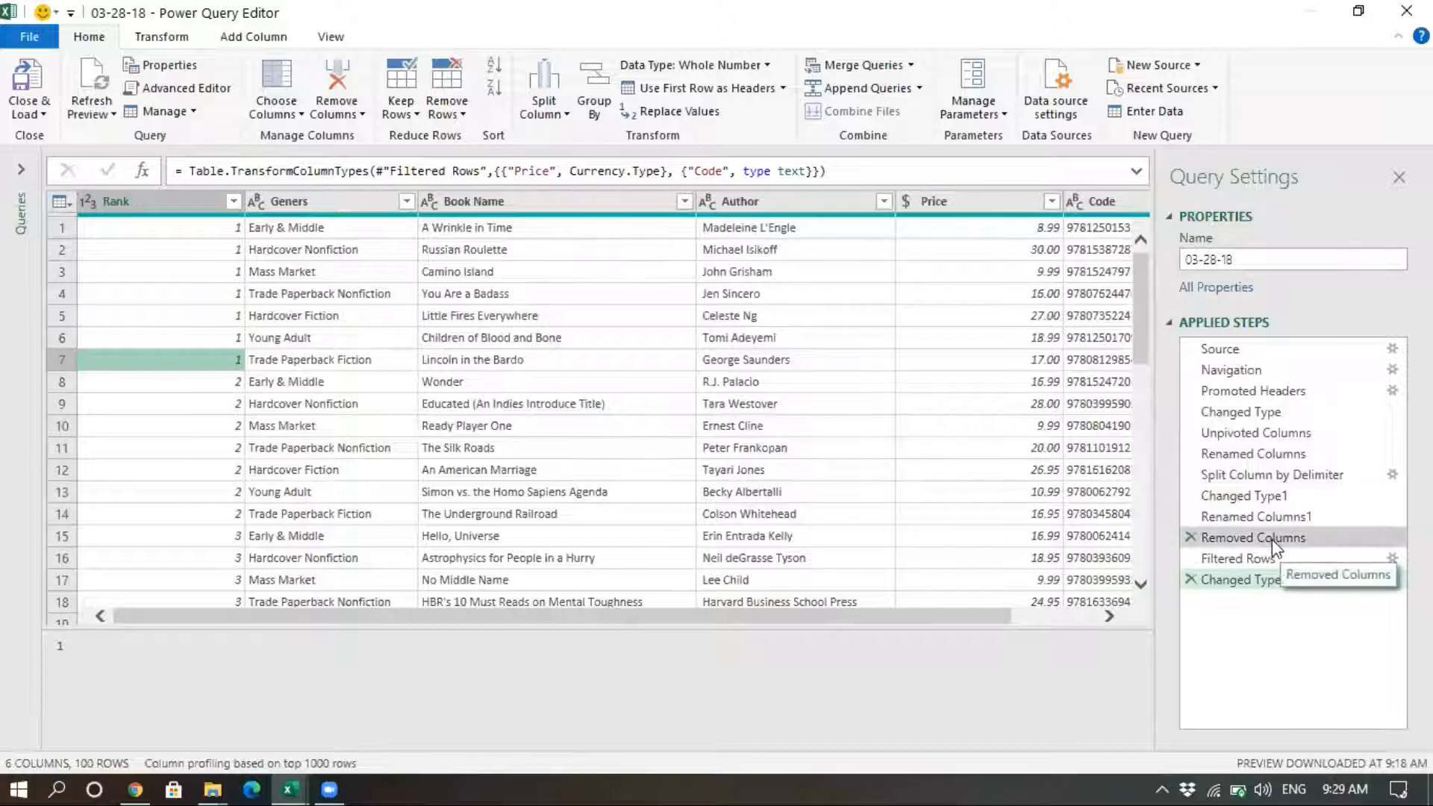
pyautogui.moveTo(922, 617); pyautogui.dragTo(1007, 617)
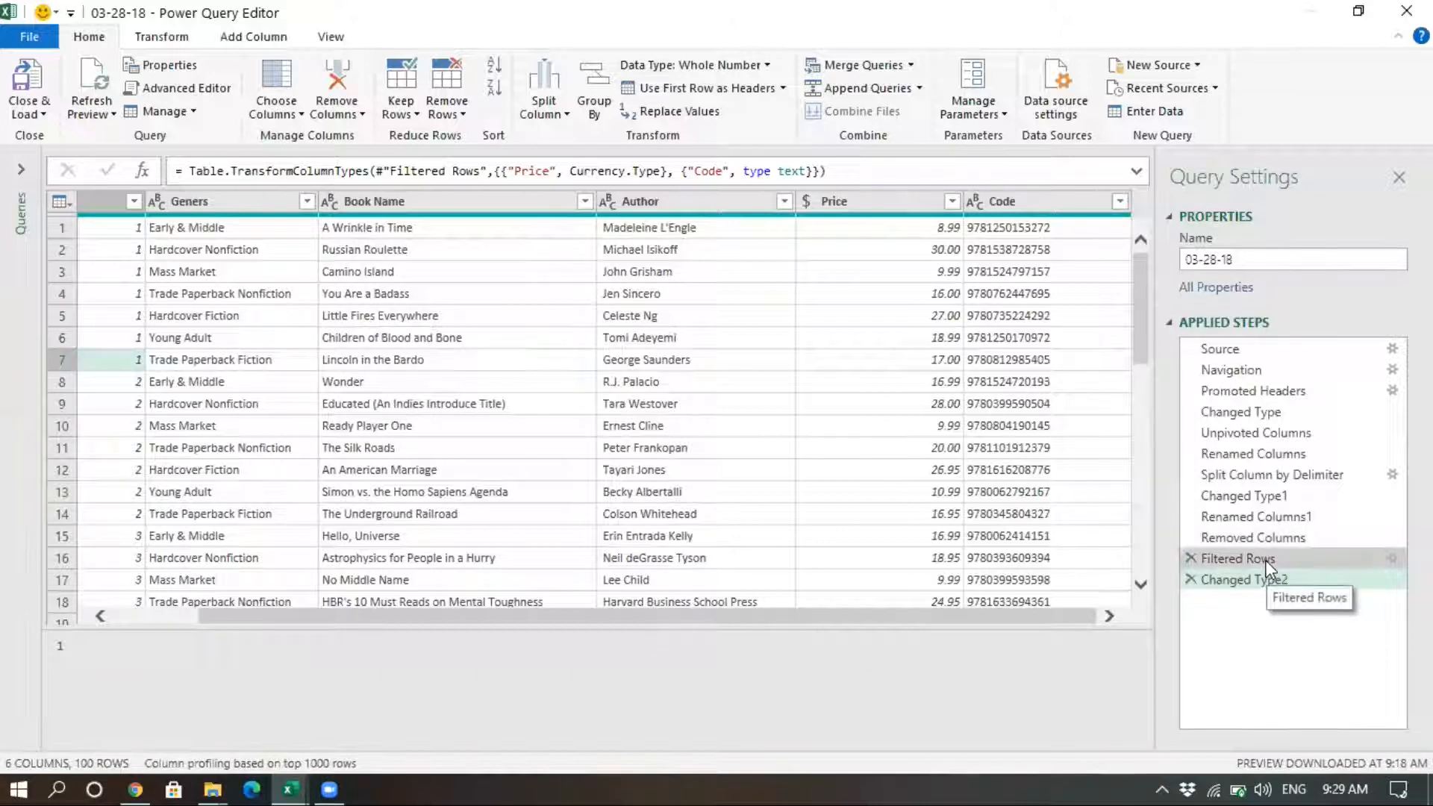
pyautogui.moveTo(1014, 612); pyautogui.dragTo(269, 246)
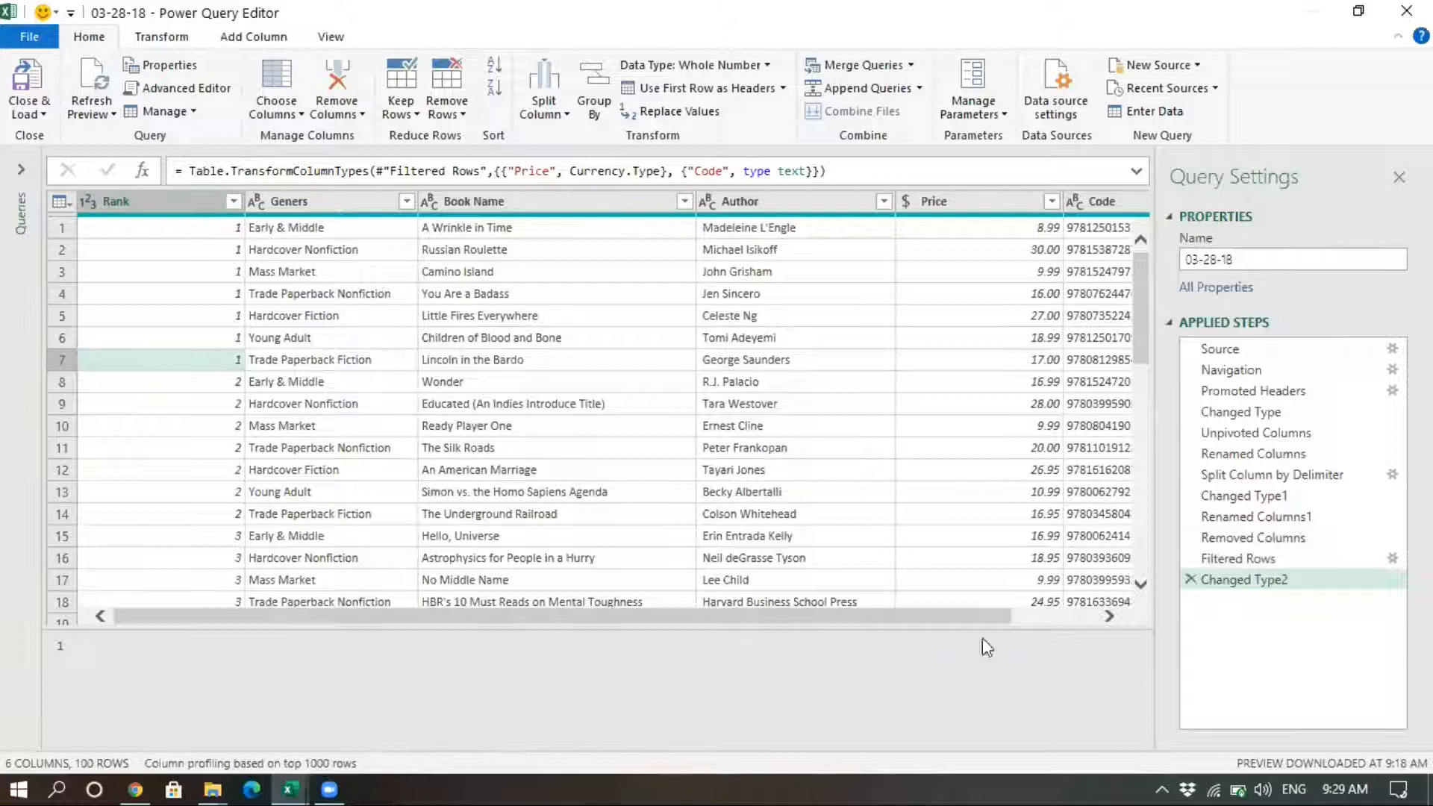
pyautogui.moveTo(917, 621); pyautogui.dragTo(1002, 620)
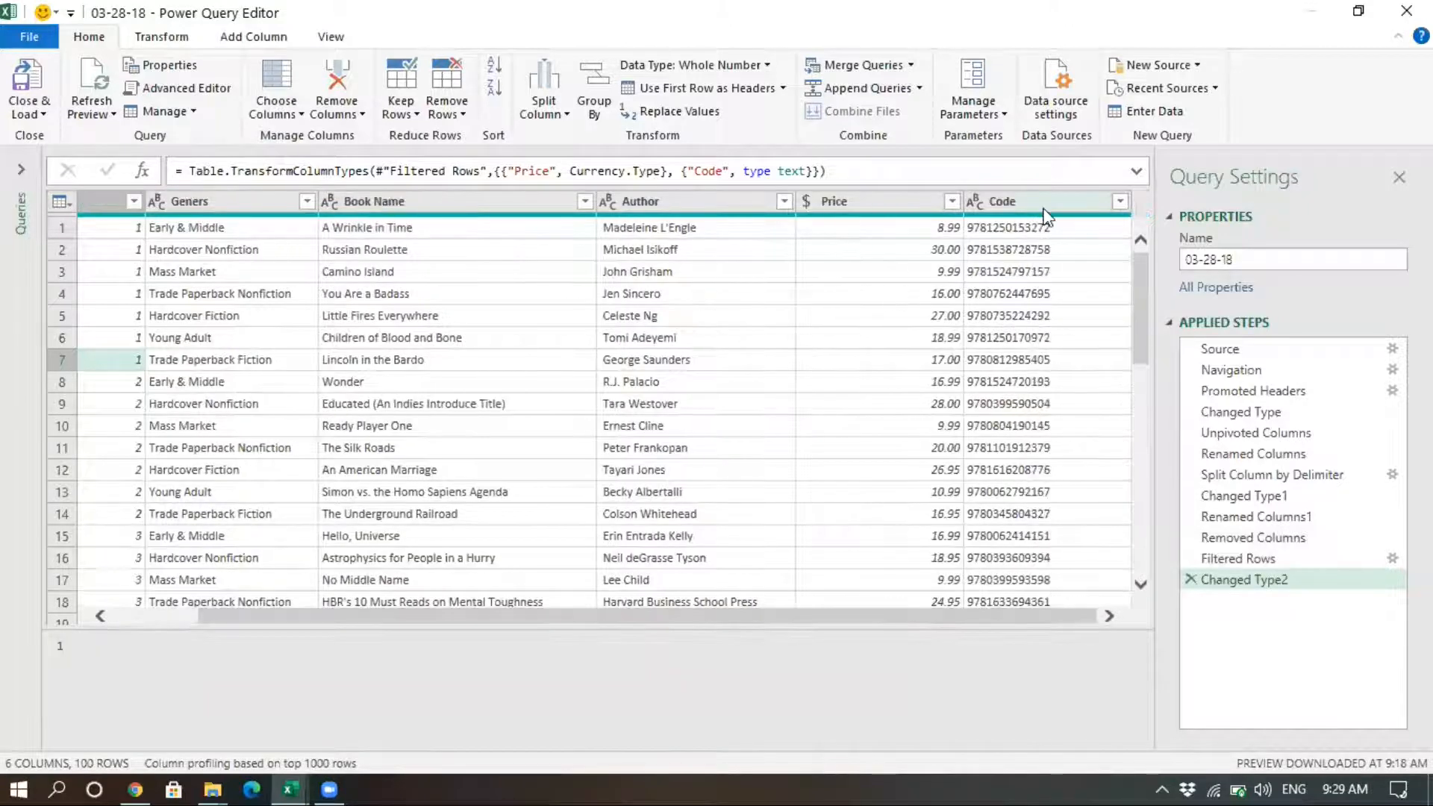
pyautogui.click(748, 400)
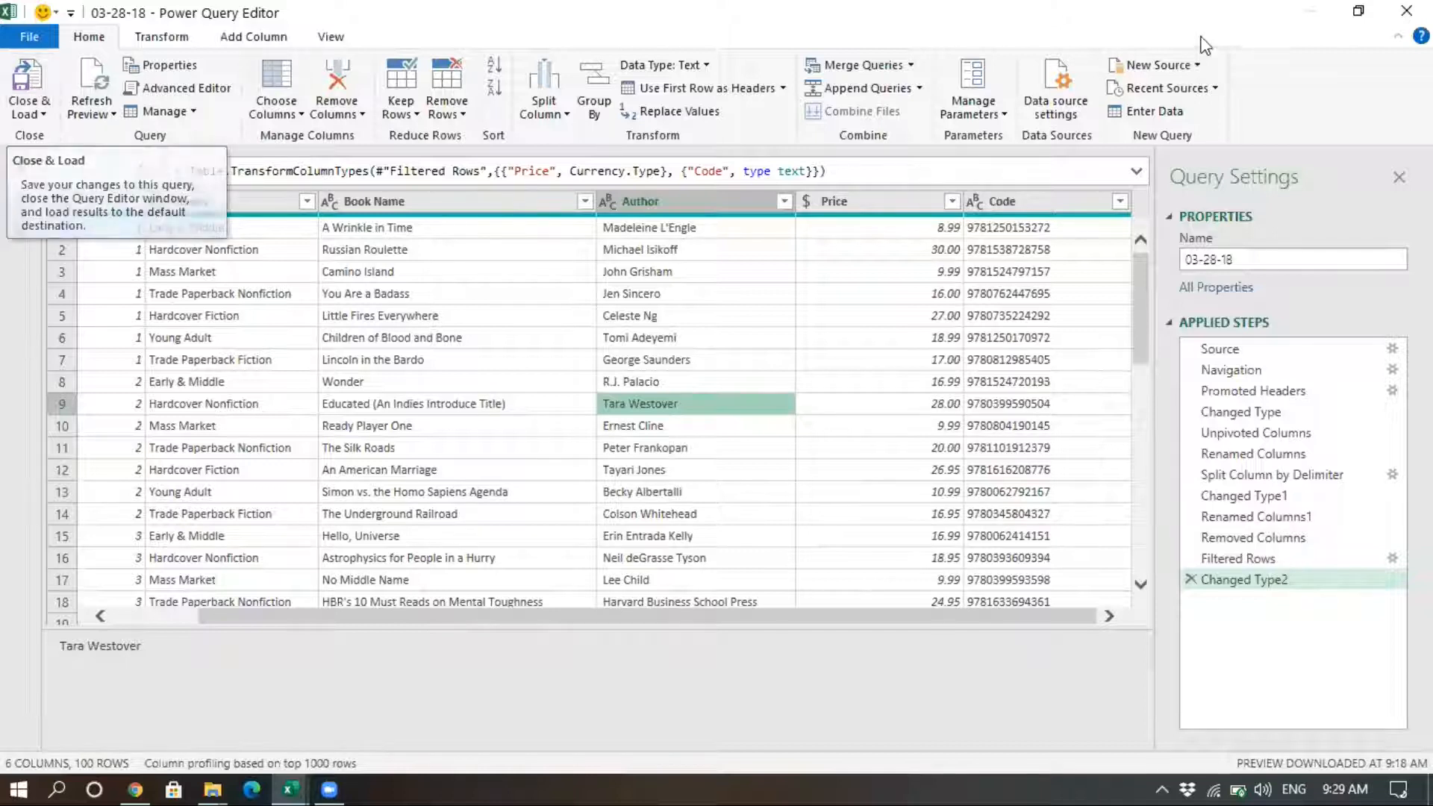
pyautogui.click(39, 109)
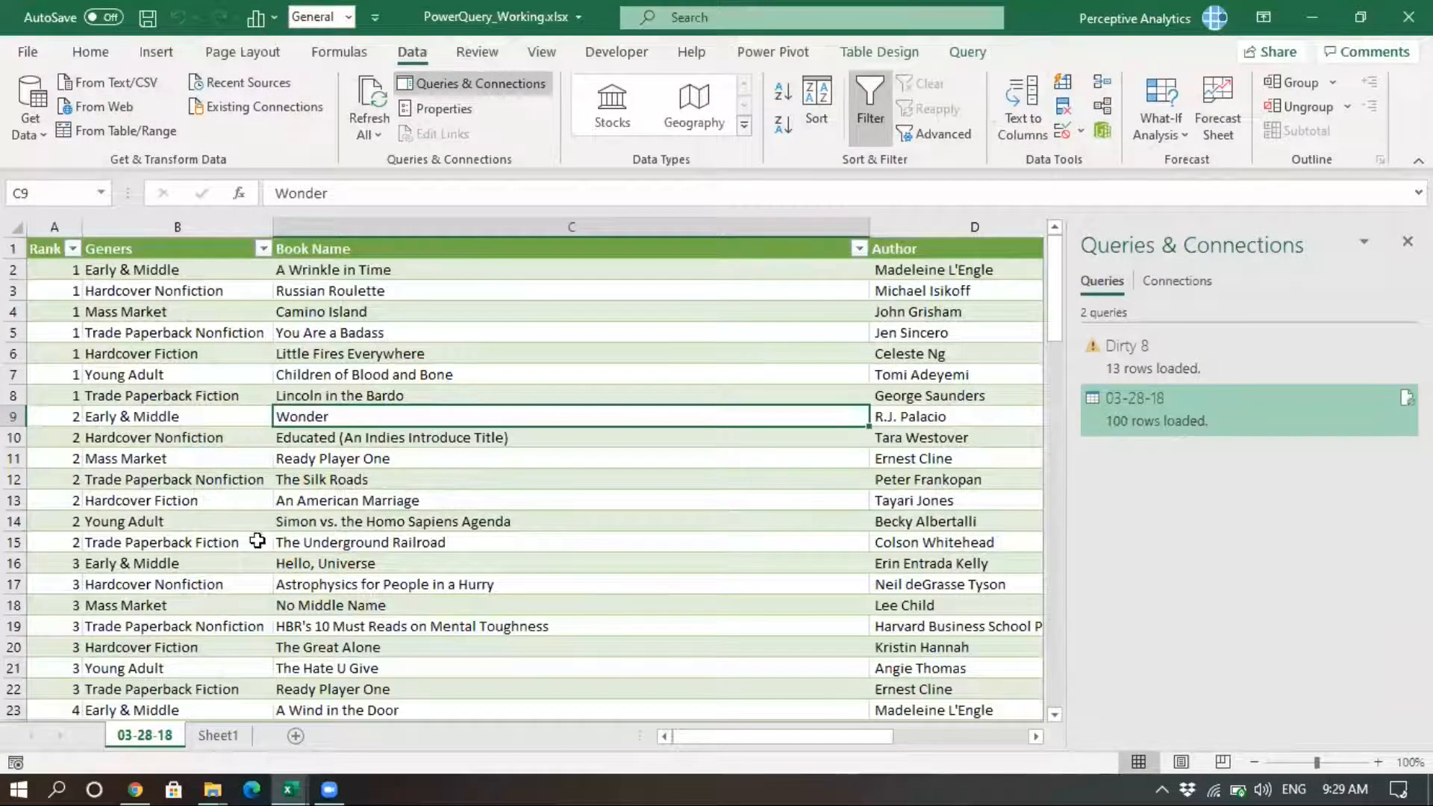
# Look over the Dataset folder and the raw Dataset_1_books.xlsx workbook, and return to PowerQuery_Working.xlsx
pyautogui.moveTo(219, 782)
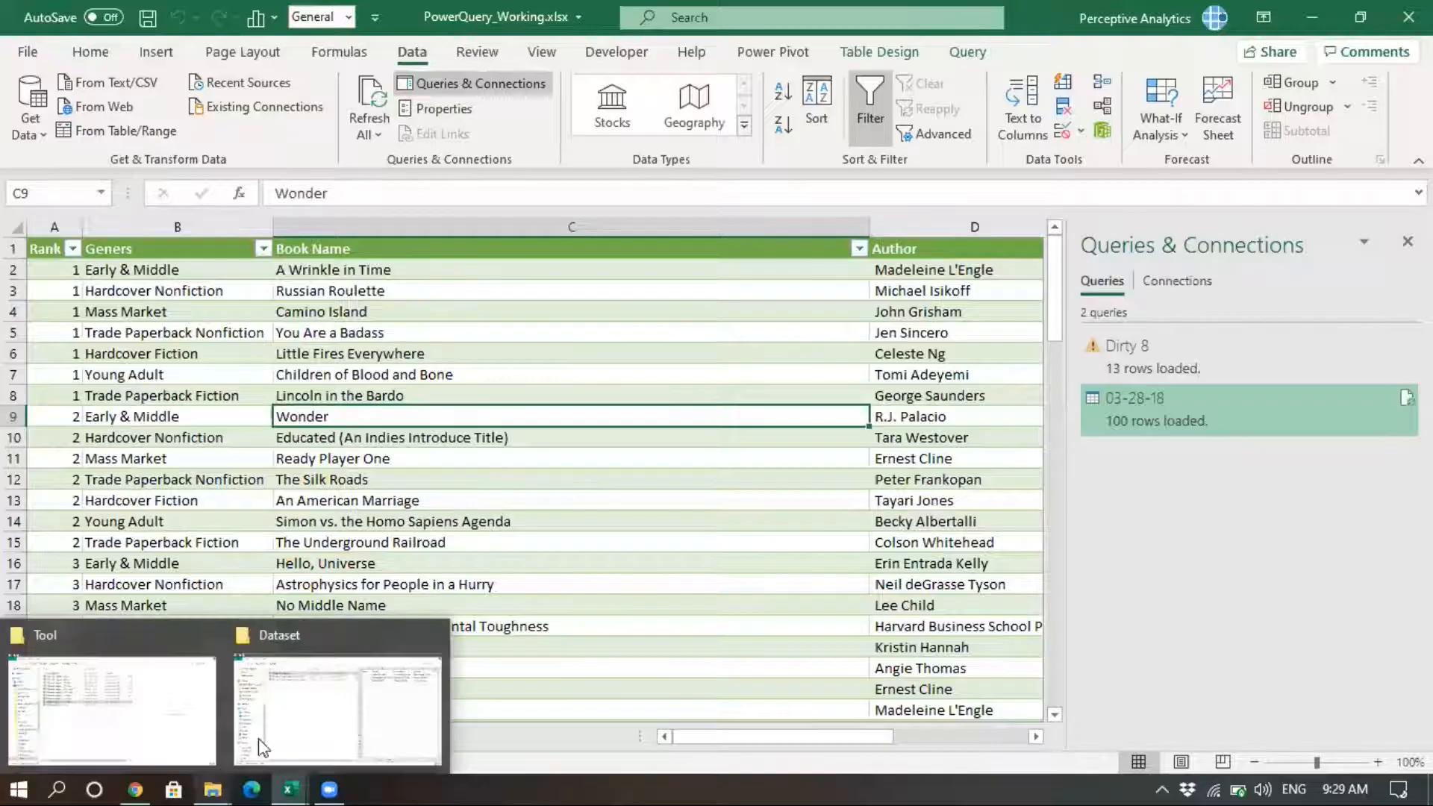
pyautogui.click(306, 706)
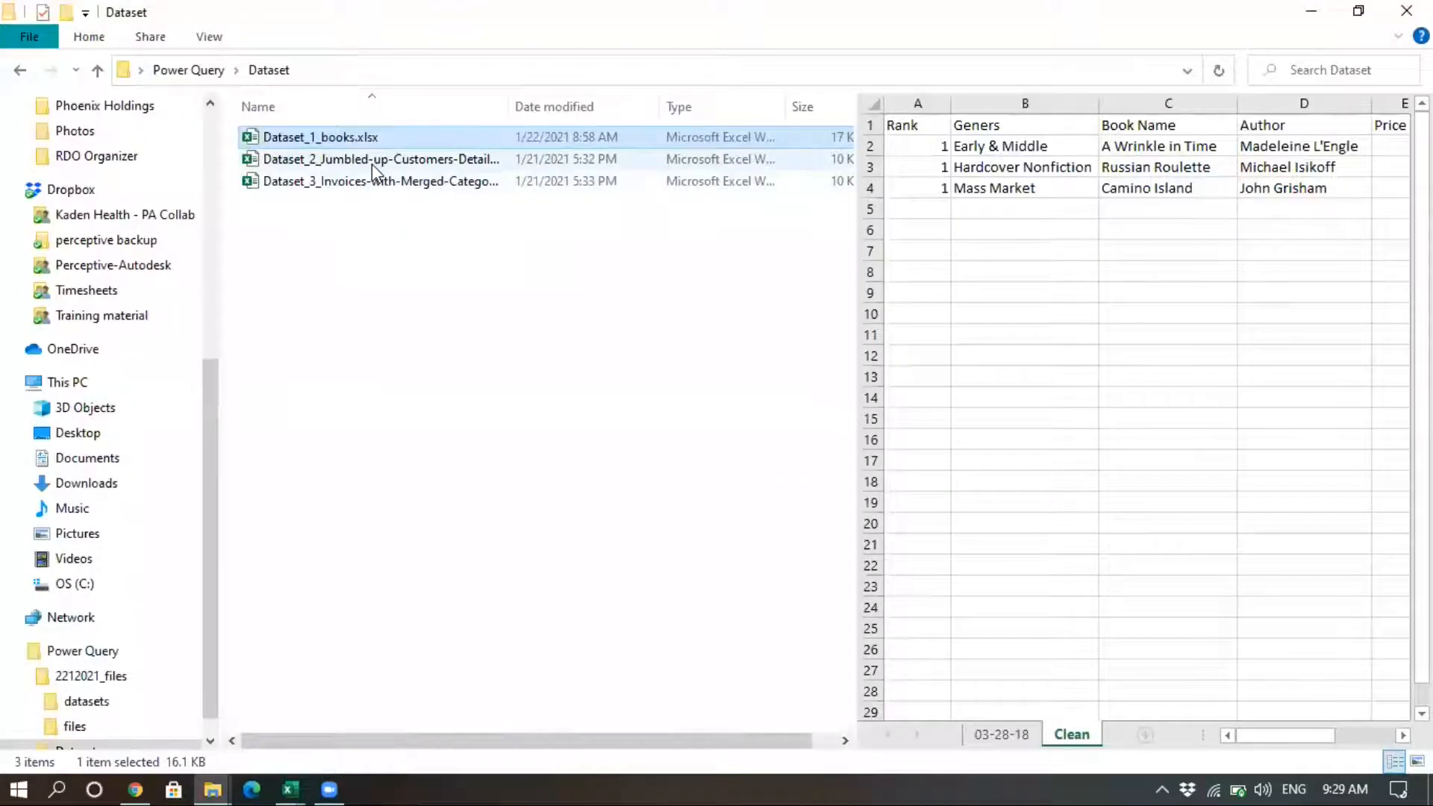
pyautogui.moveTo(290, 773)
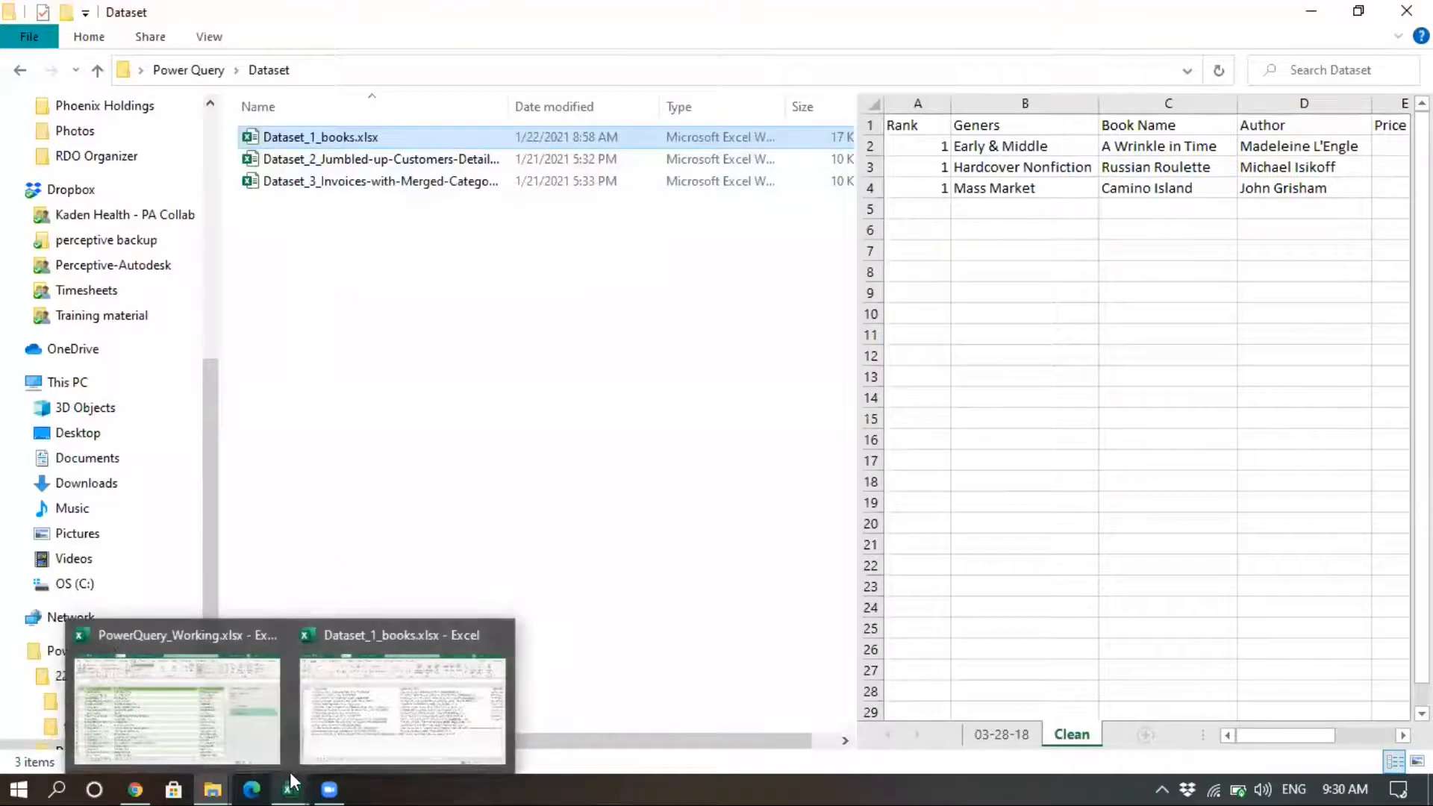
pyautogui.click(353, 706)
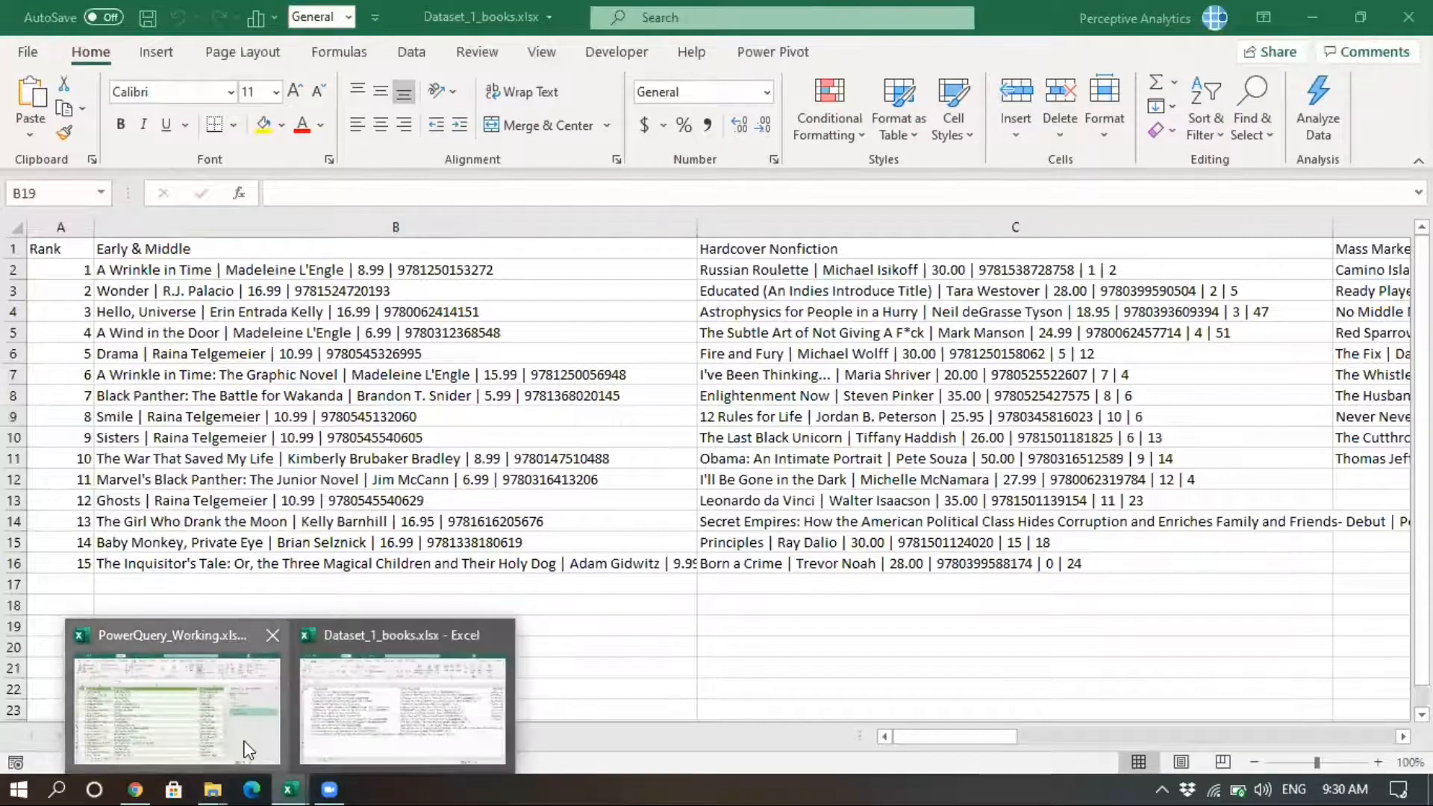
pyautogui.click(164, 709)
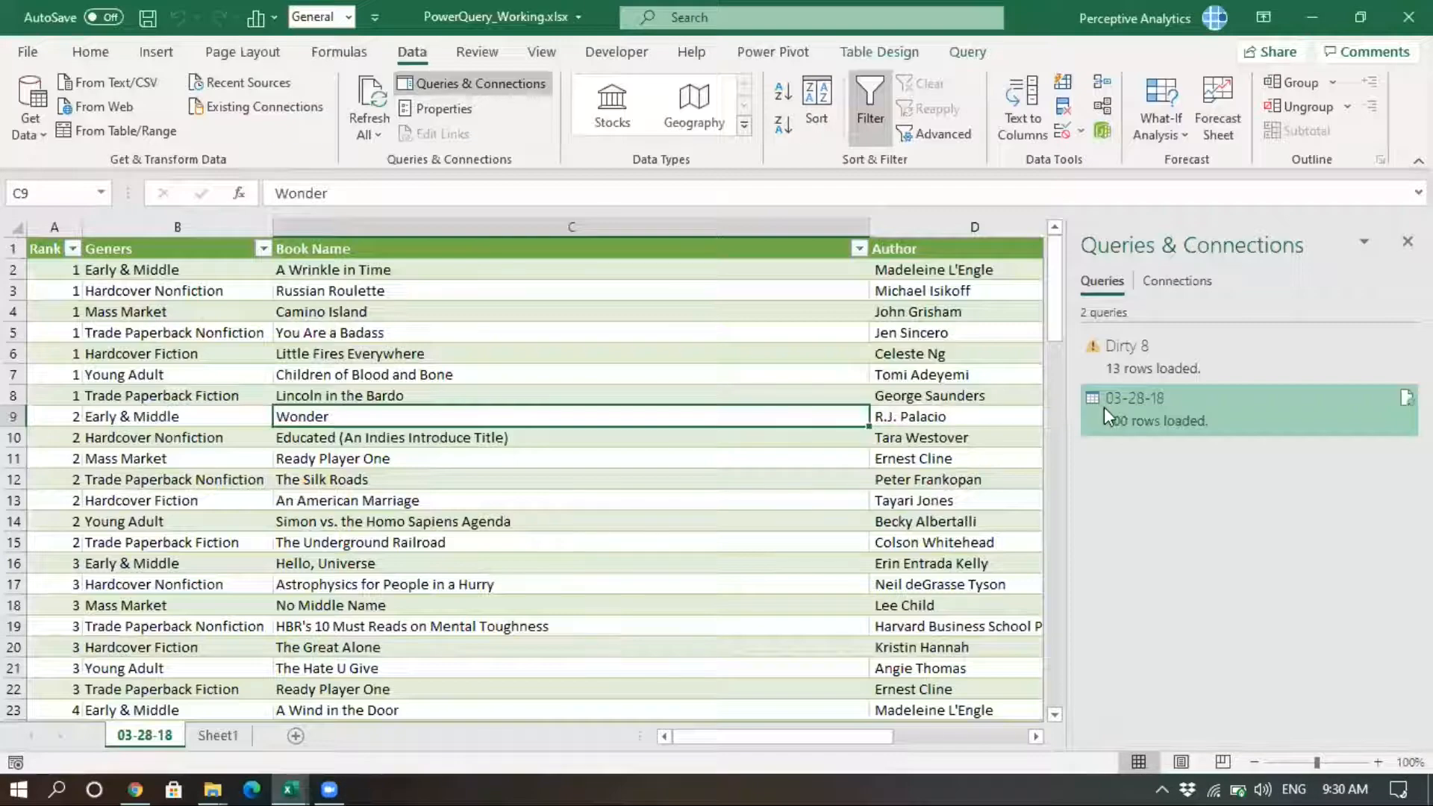
pyautogui.moveTo(1114, 409)
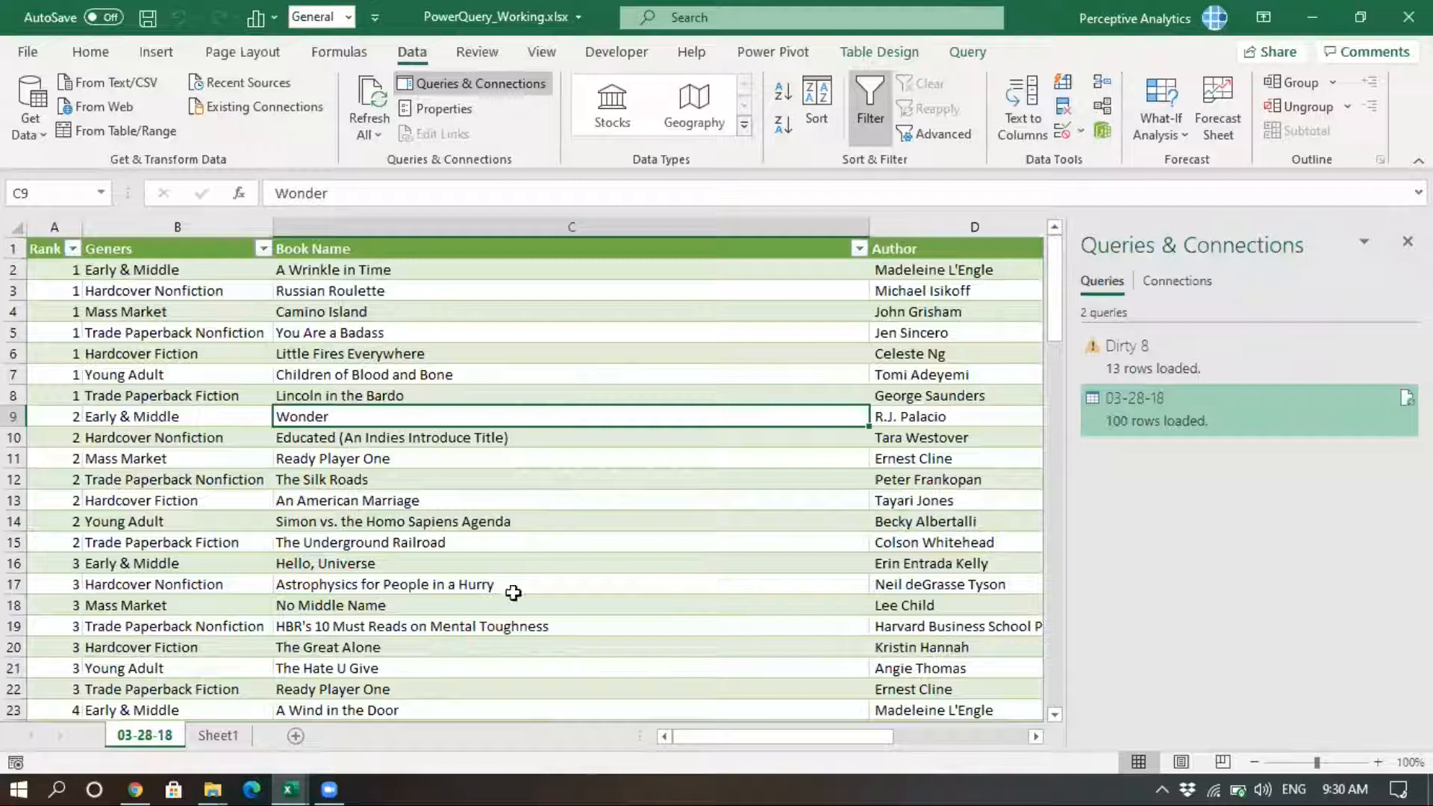
# Open Dataset_2_Jumbled-up-Customers-Details.xlsx from the Dataset folder in File Explorer and enable editing
pyautogui.moveTo(214, 784)
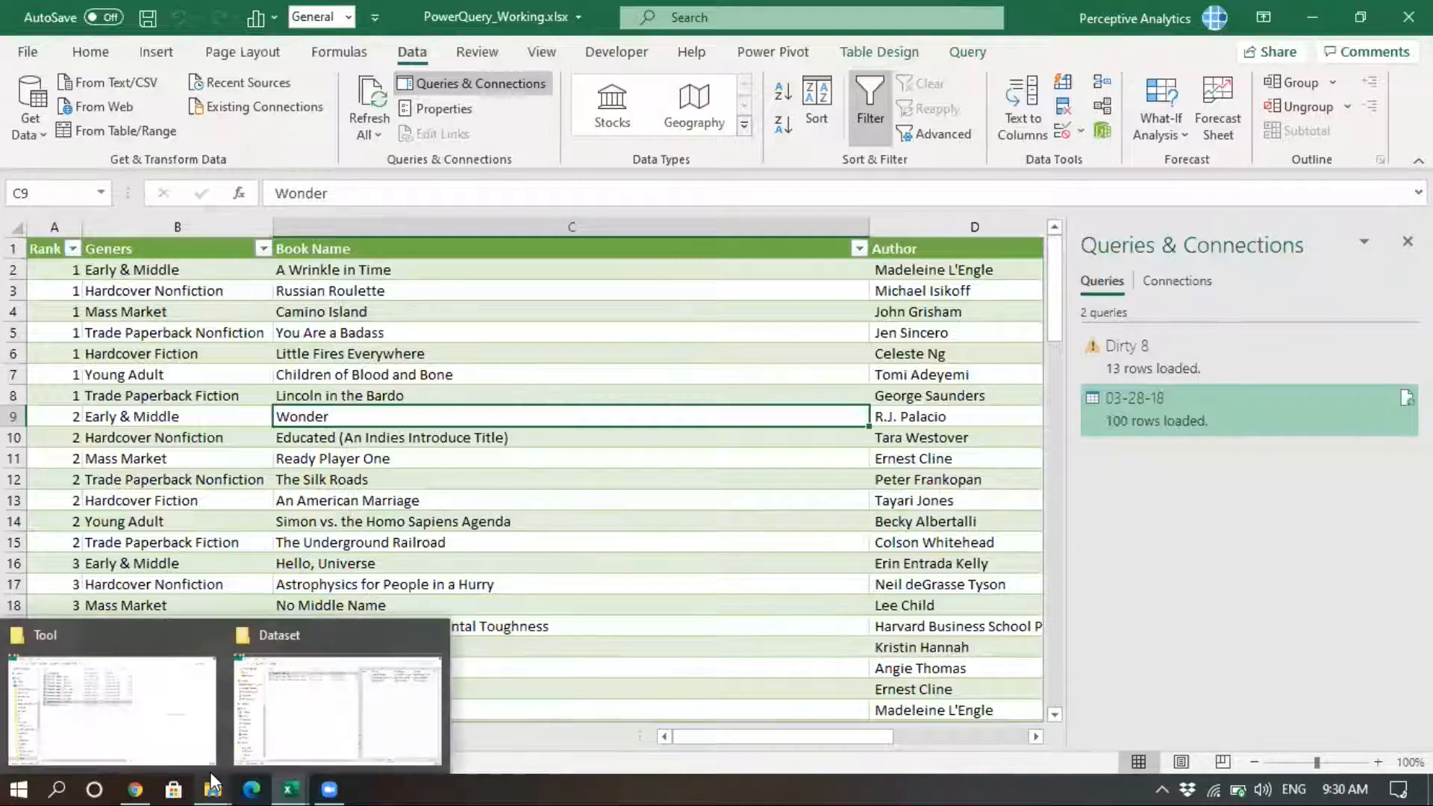
pyautogui.click(337, 705)
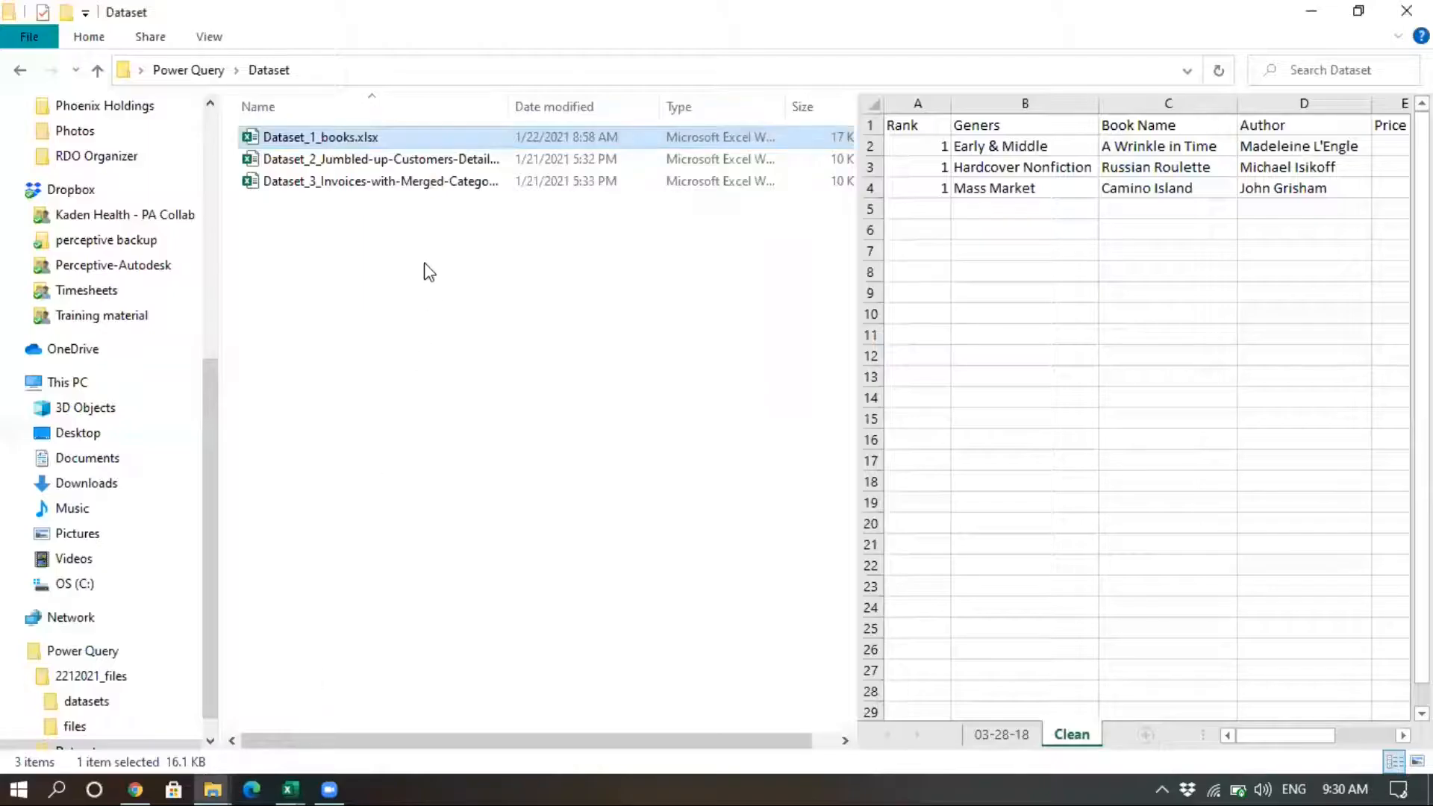
pyautogui.click(423, 161)
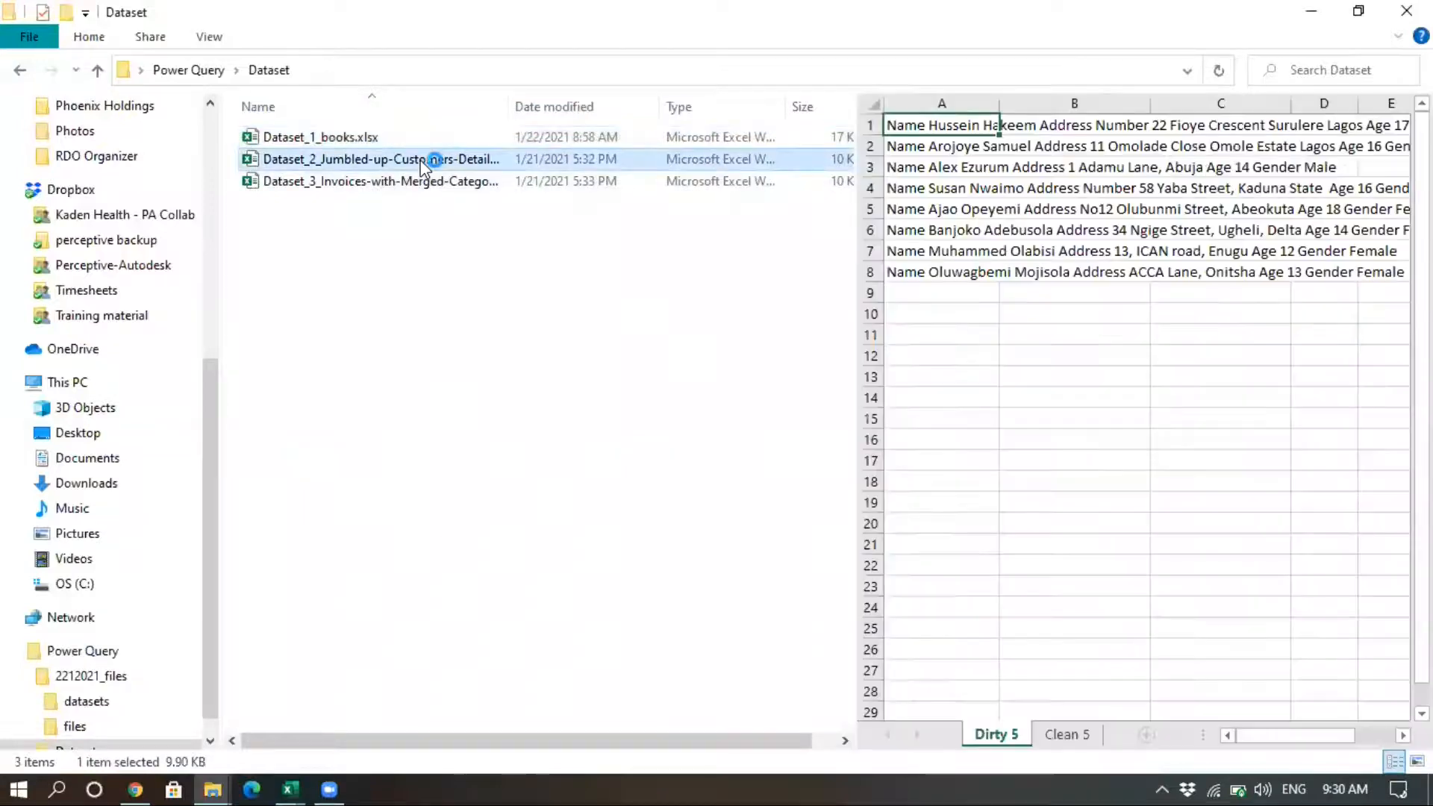
pyautogui.doubleClick(423, 160)
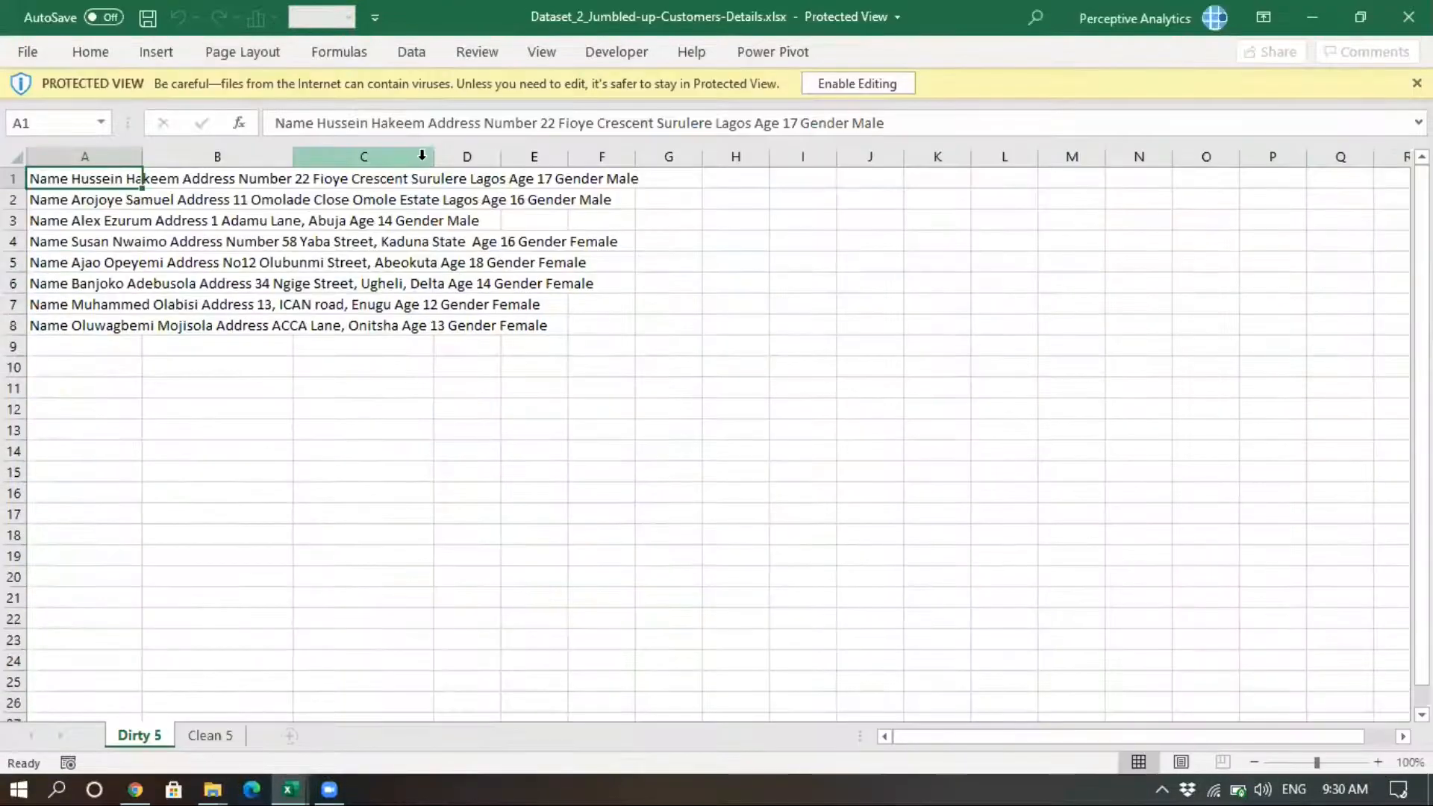
pyautogui.click(831, 85)
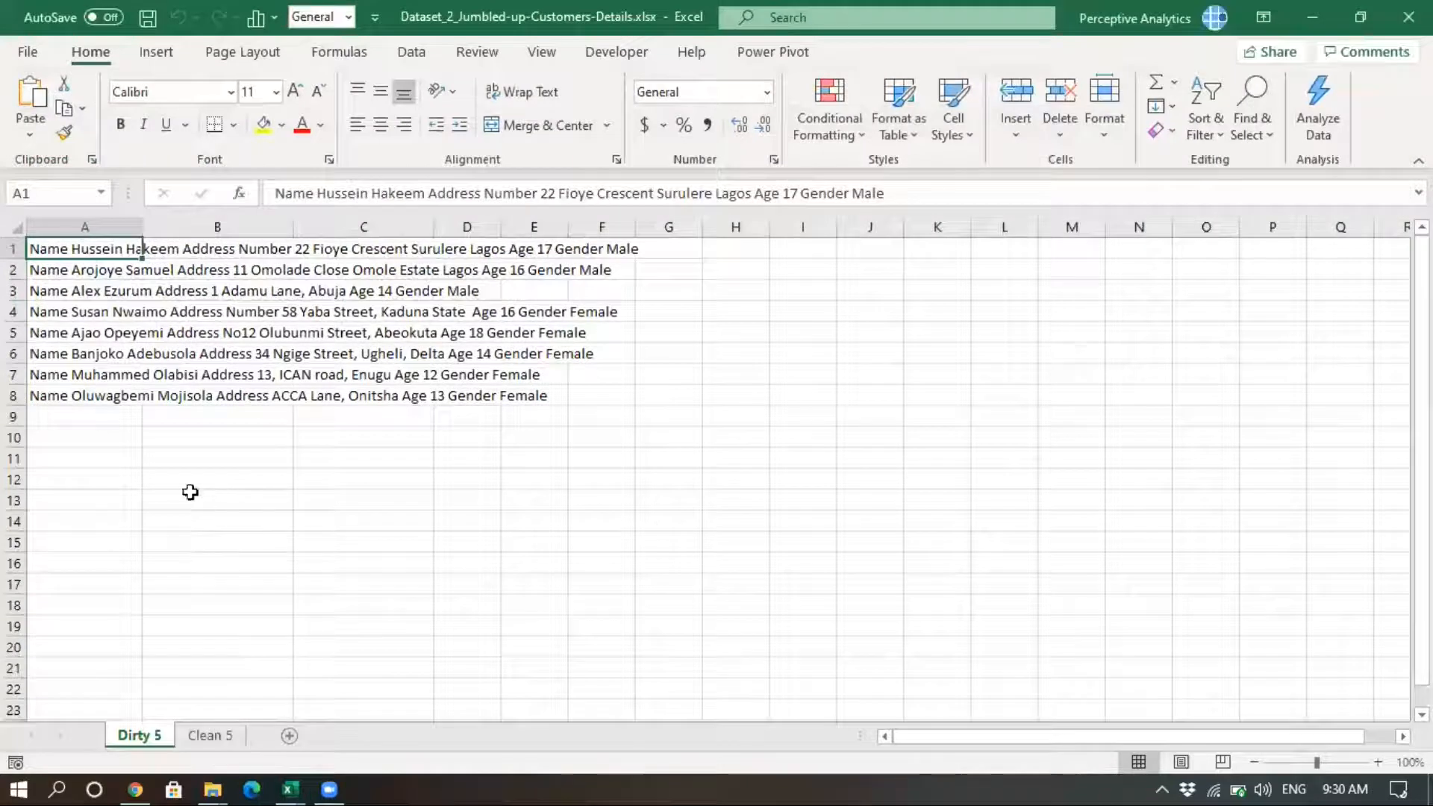
# Fit column A of the Dirty 5 sheet to its text and examine how the customer details are combined in each cell
pyautogui.doubleClick(143, 227)
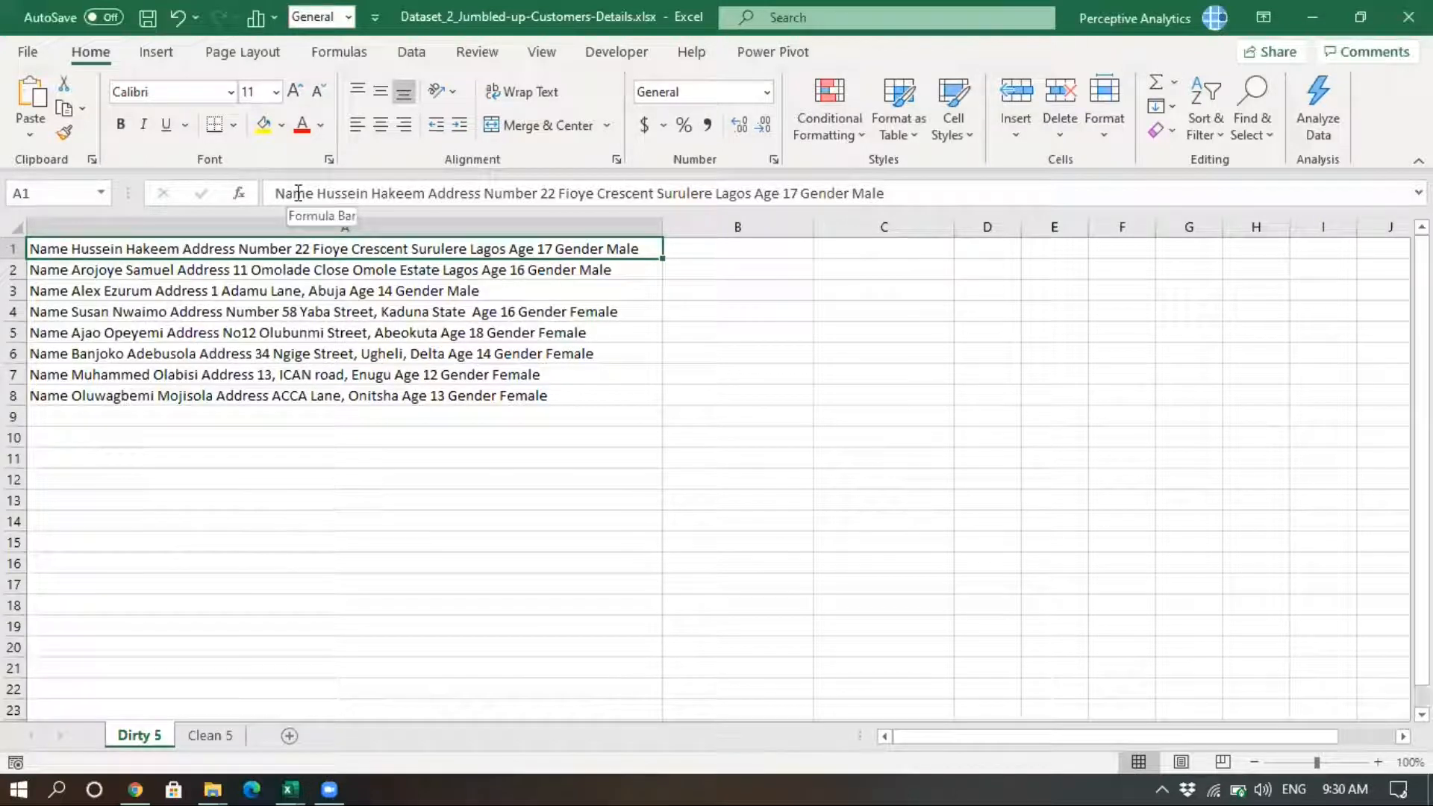
pyautogui.moveTo(276, 193); pyautogui.dragTo(886, 194)
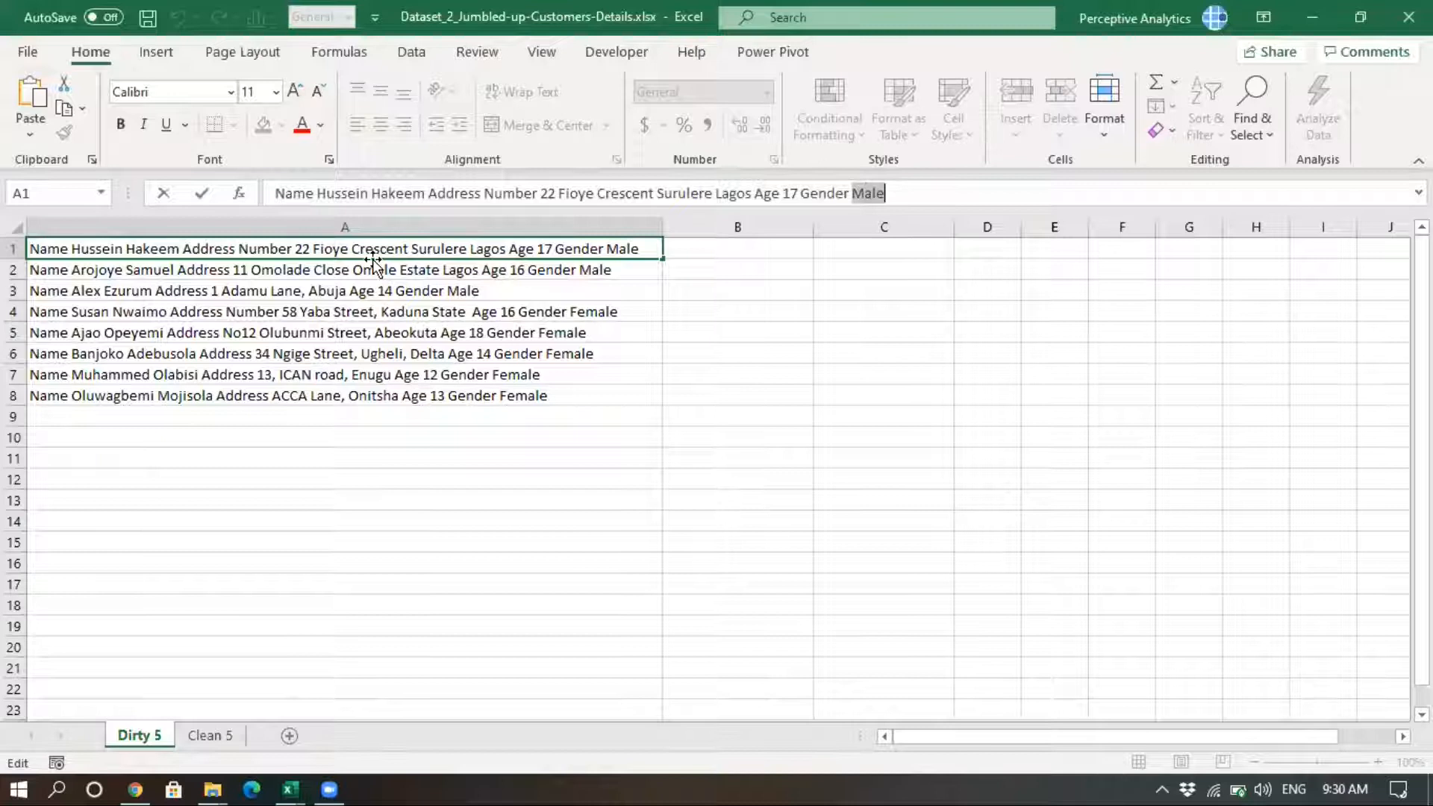
pyautogui.press('Right')
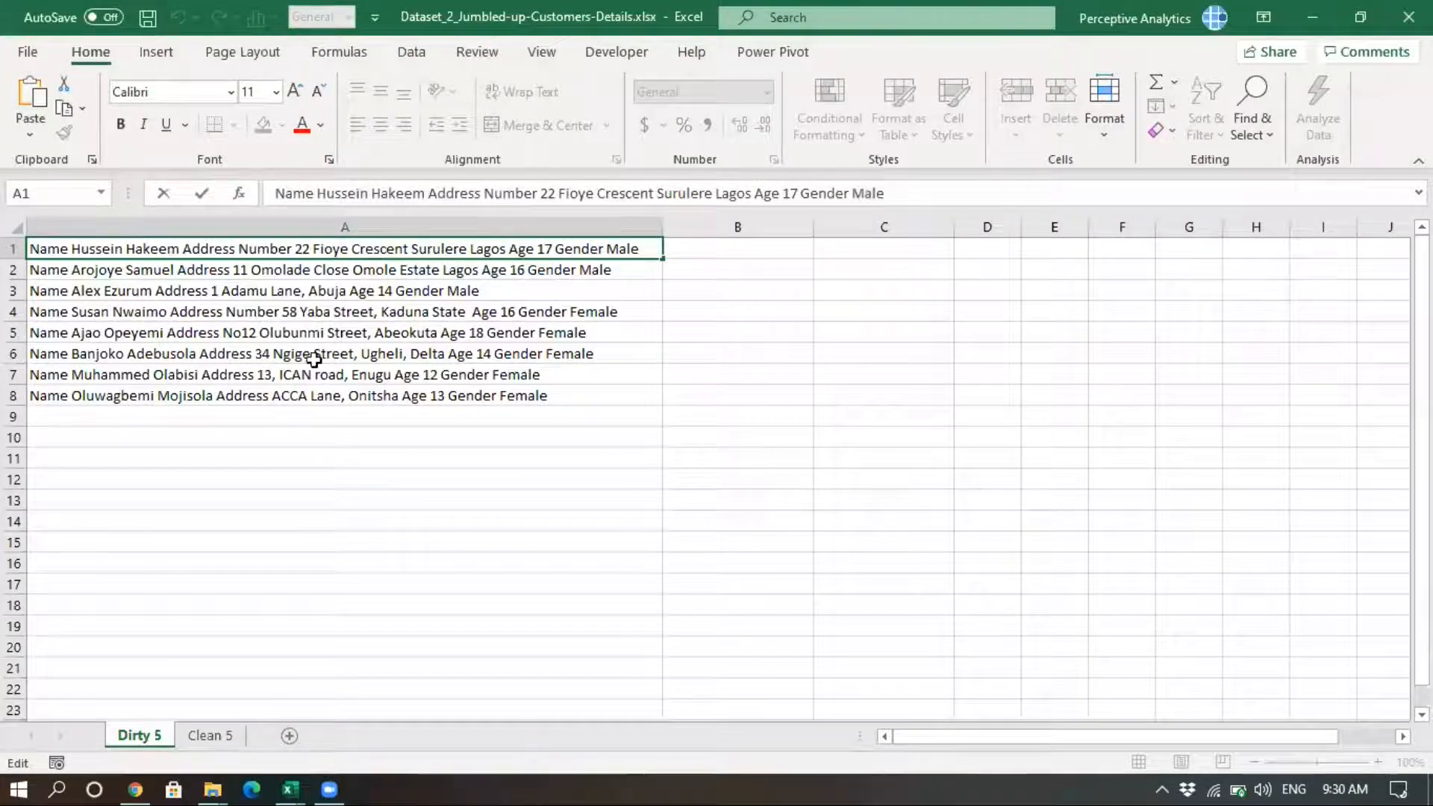
pyautogui.click(332, 218)
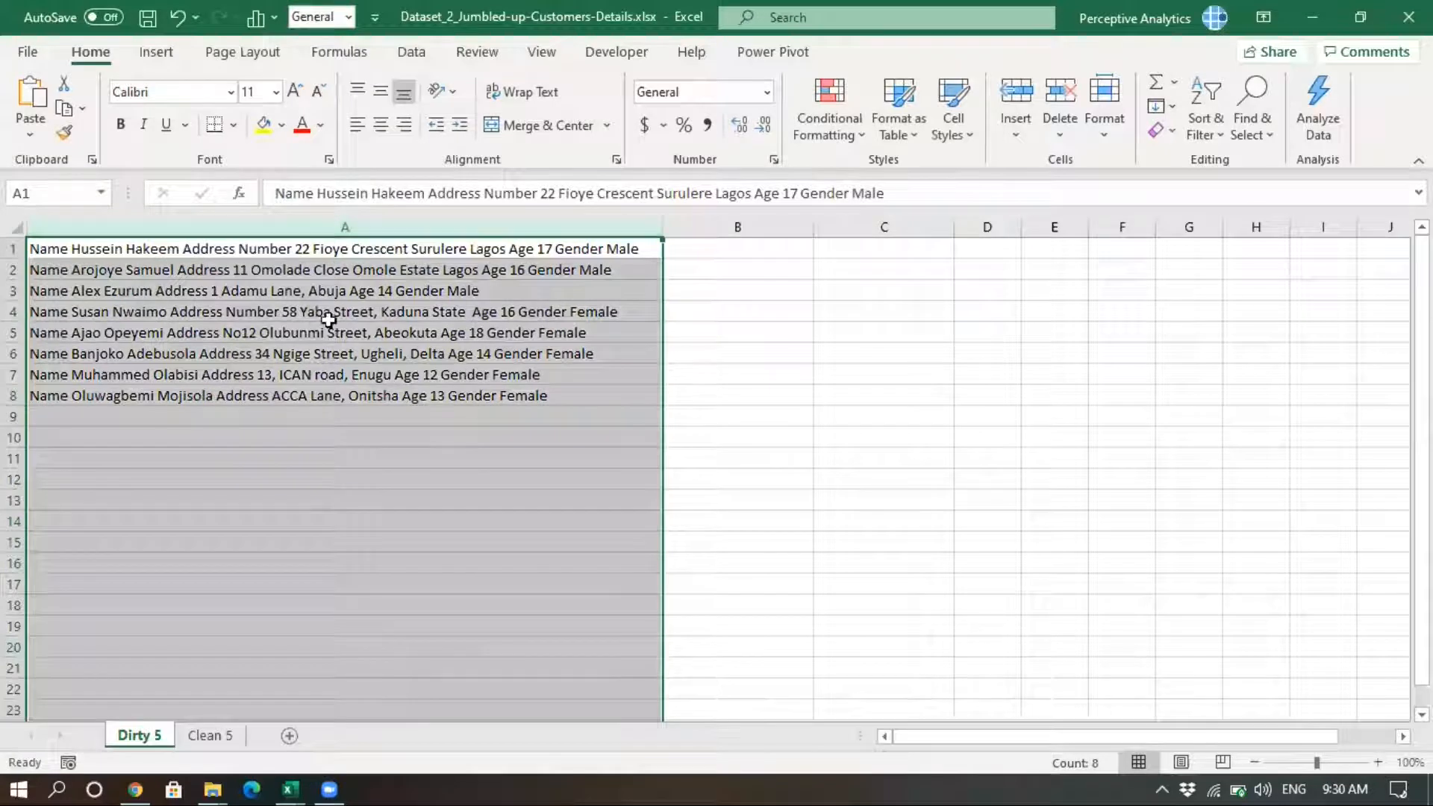
pyautogui.click(282, 454)
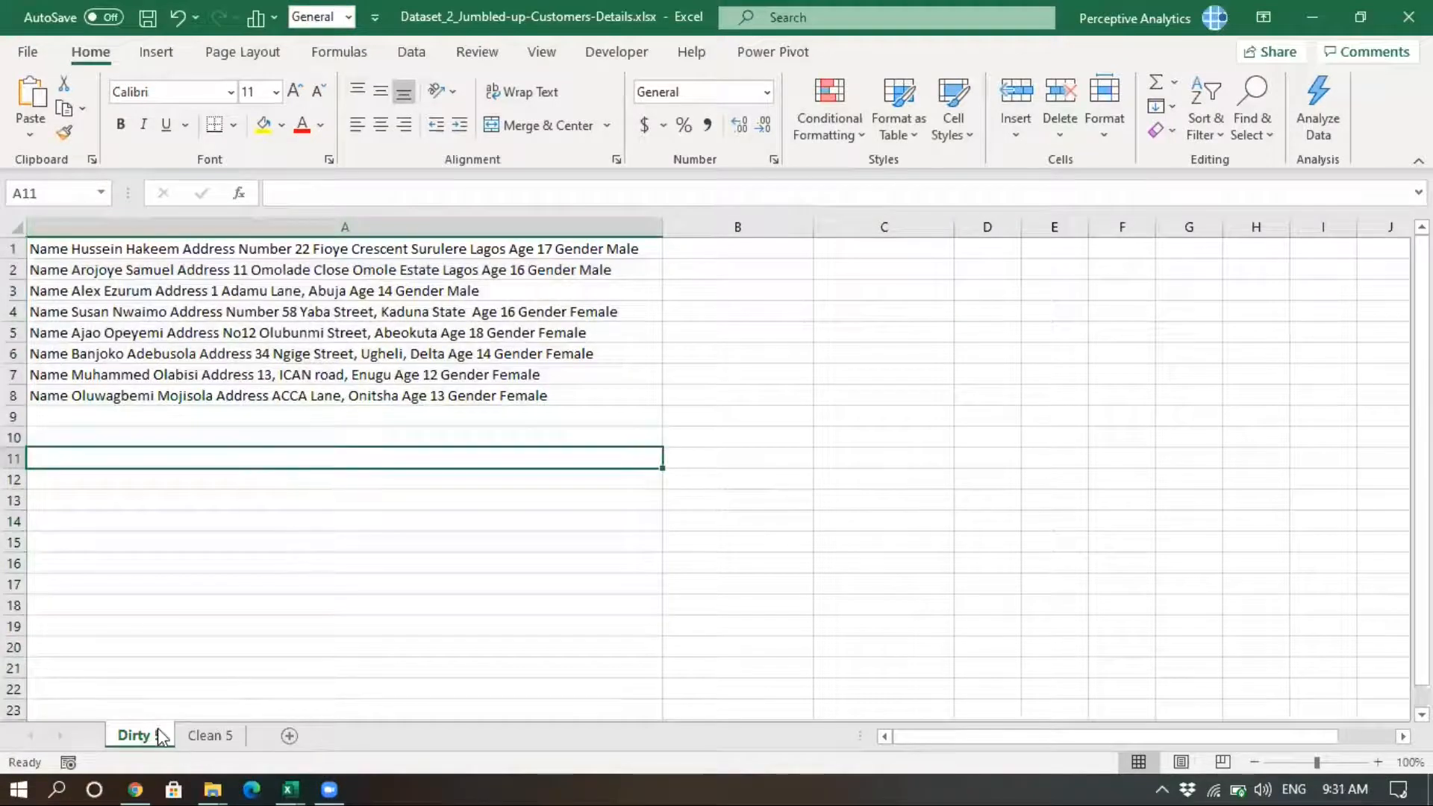
# Examine the Name, Address, Age and Gender columns on the Clean 5 sheet as the target layout
pyautogui.click(192, 737)
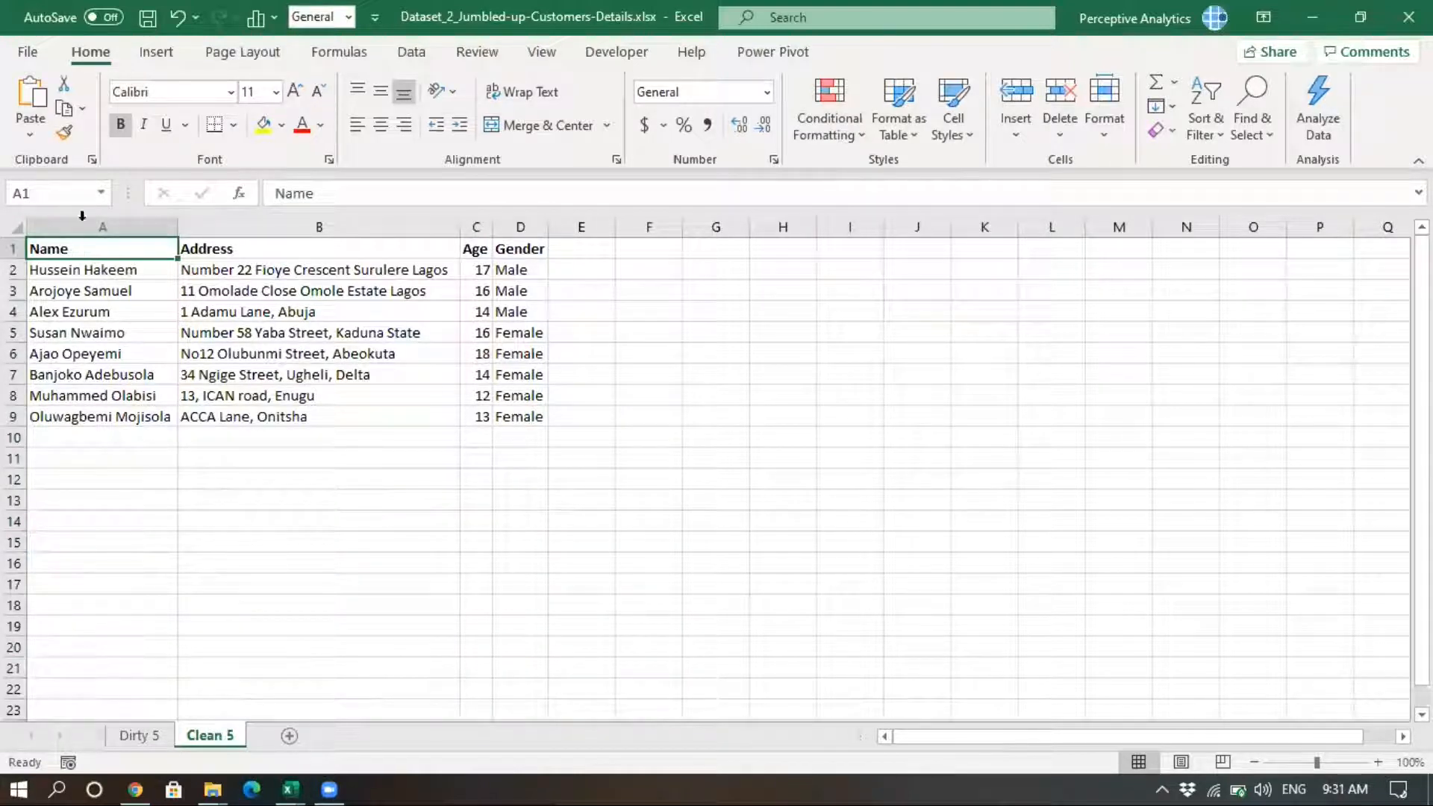
pyautogui.click(103, 228)
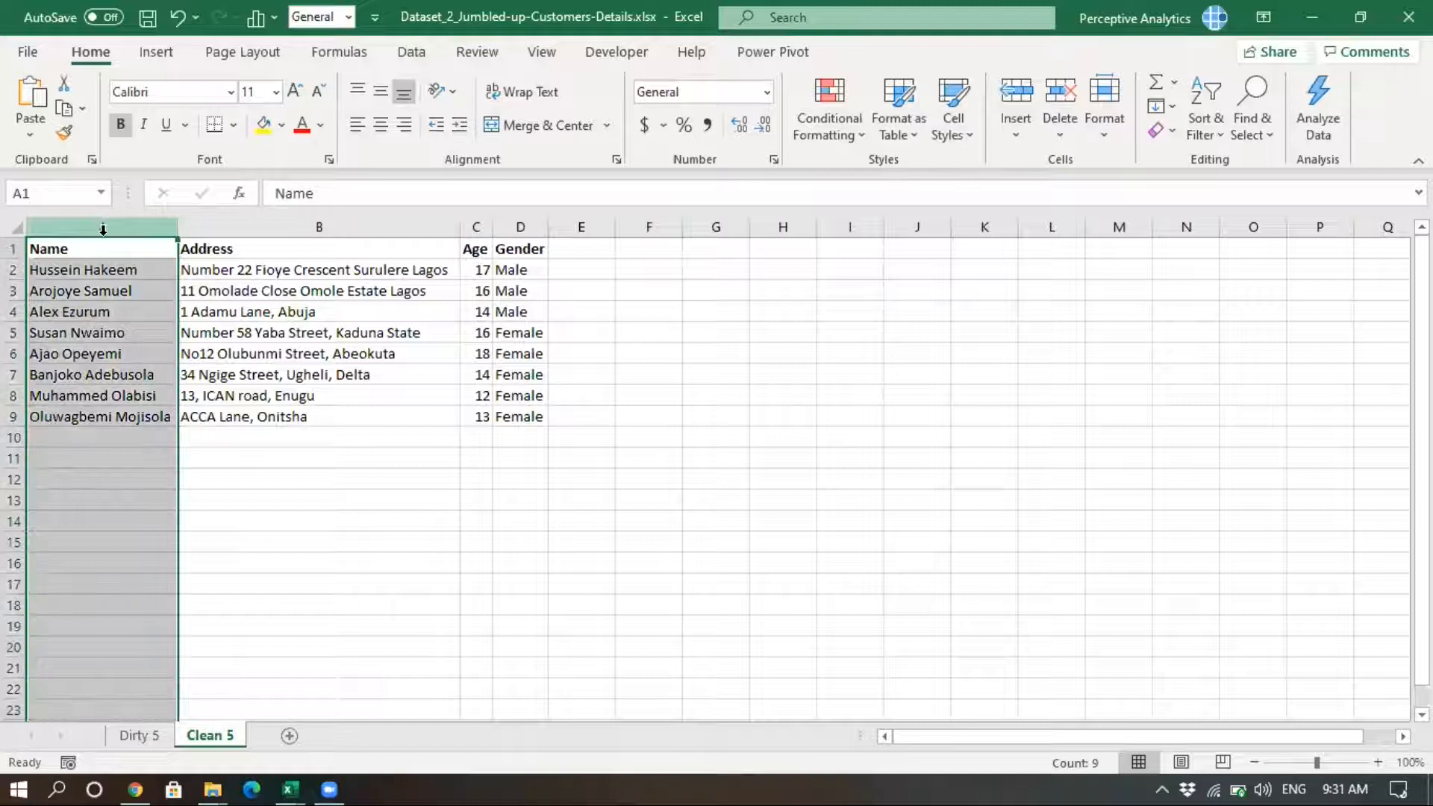
pyautogui.click(228, 227)
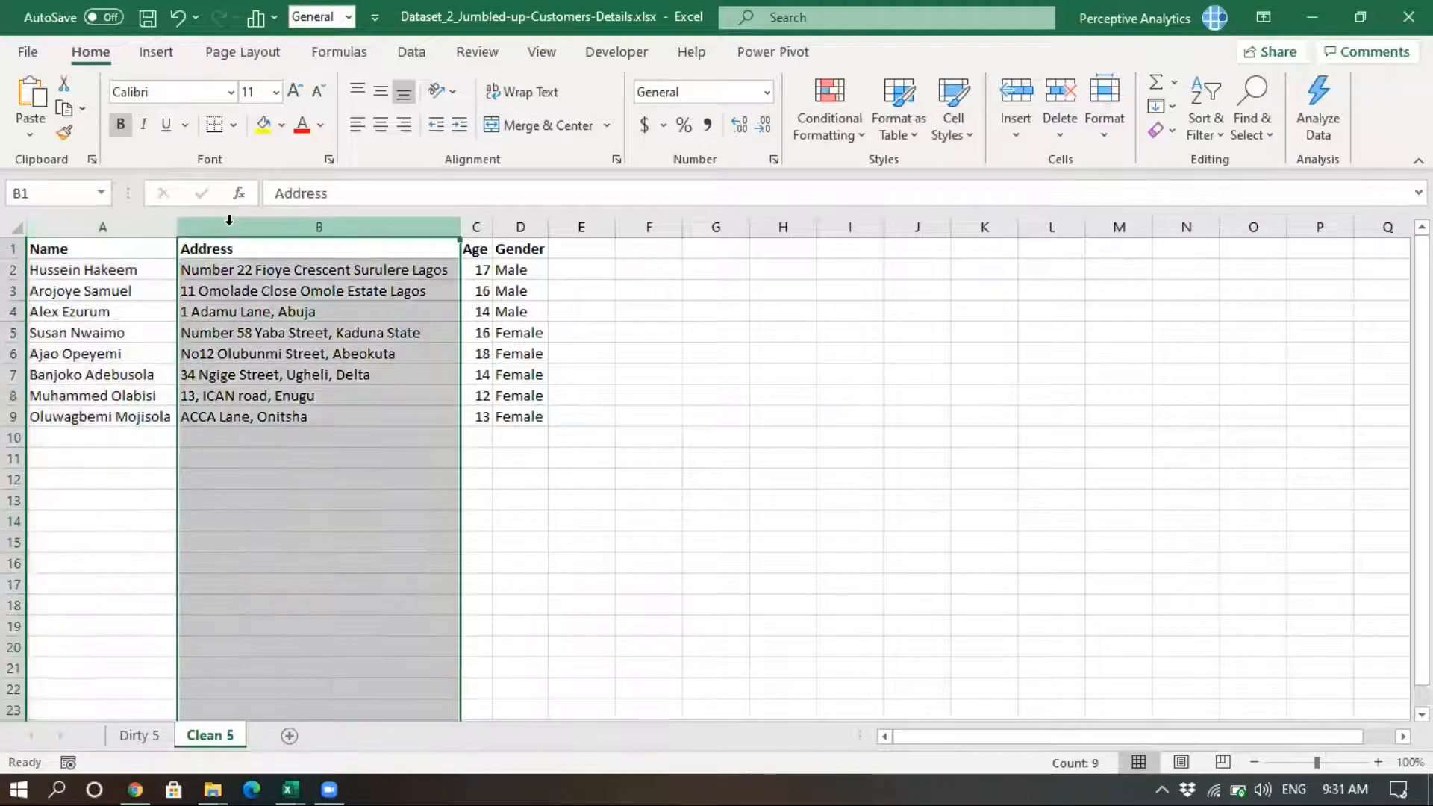
pyautogui.click(478, 227)
pyautogui.click(516, 226)
pyautogui.click(324, 476)
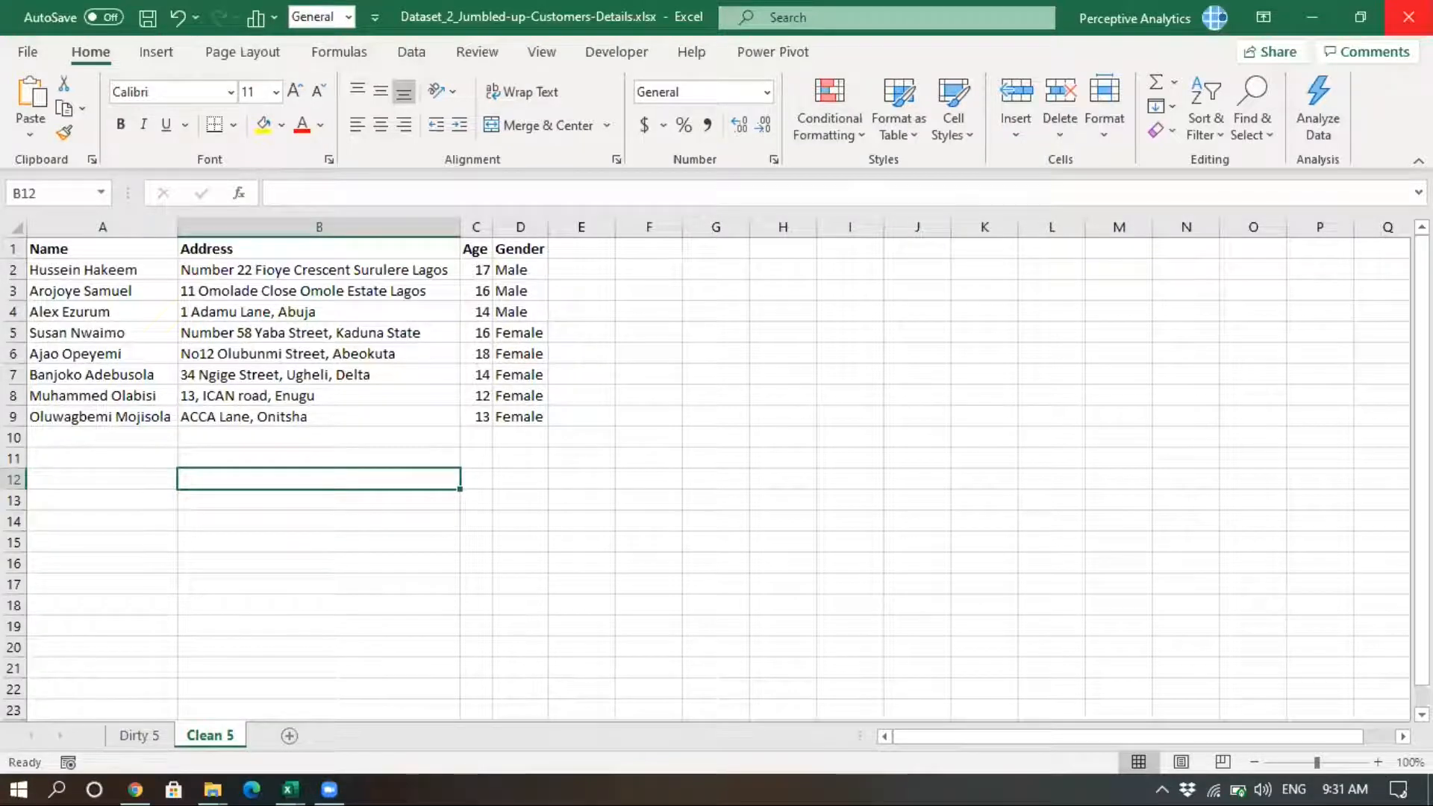
# Close the customer details workbook without saving, and show Sheet1 of PowerQuery_Working.xlsx with the queries pane closed
pyautogui.click(1409, 17)
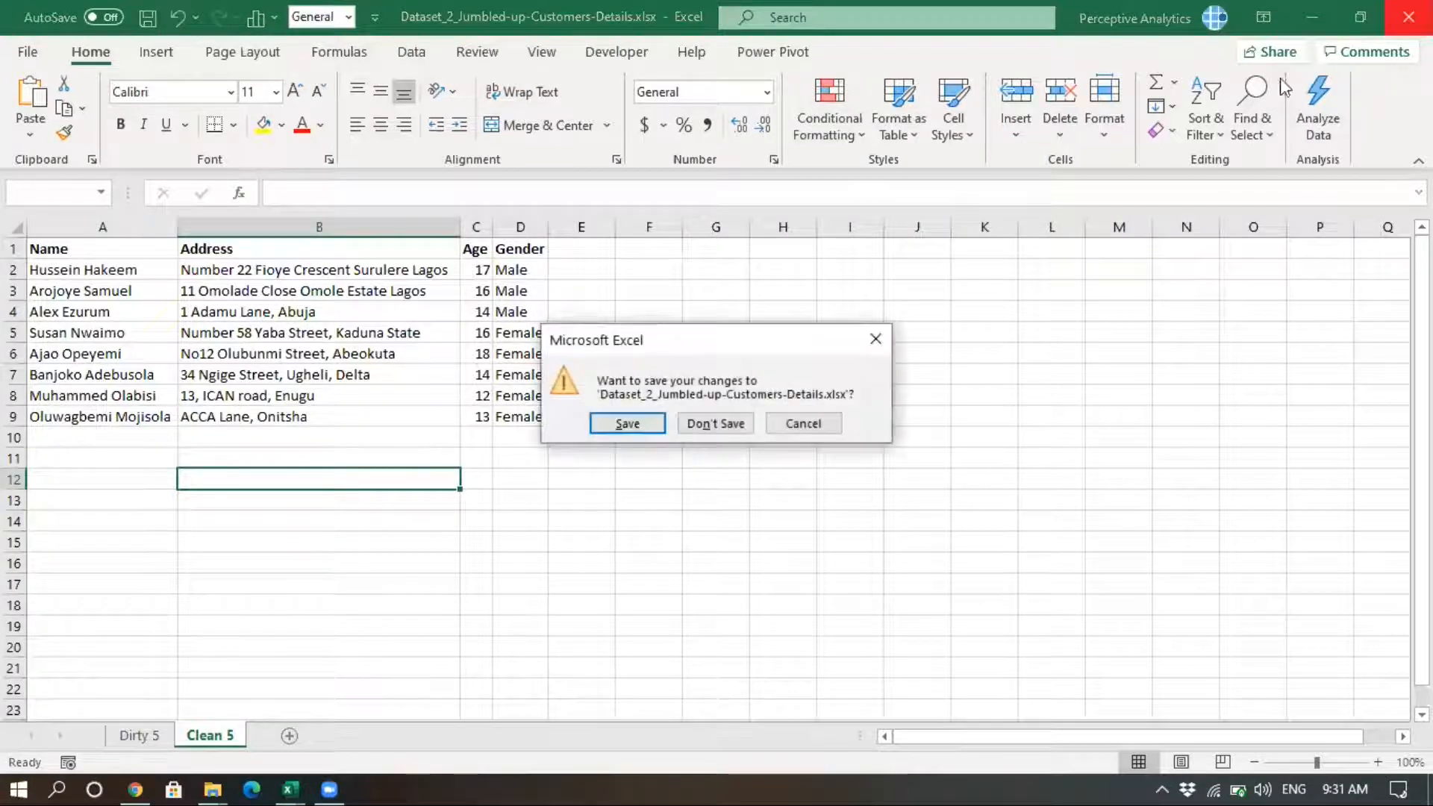
pyautogui.click(728, 424)
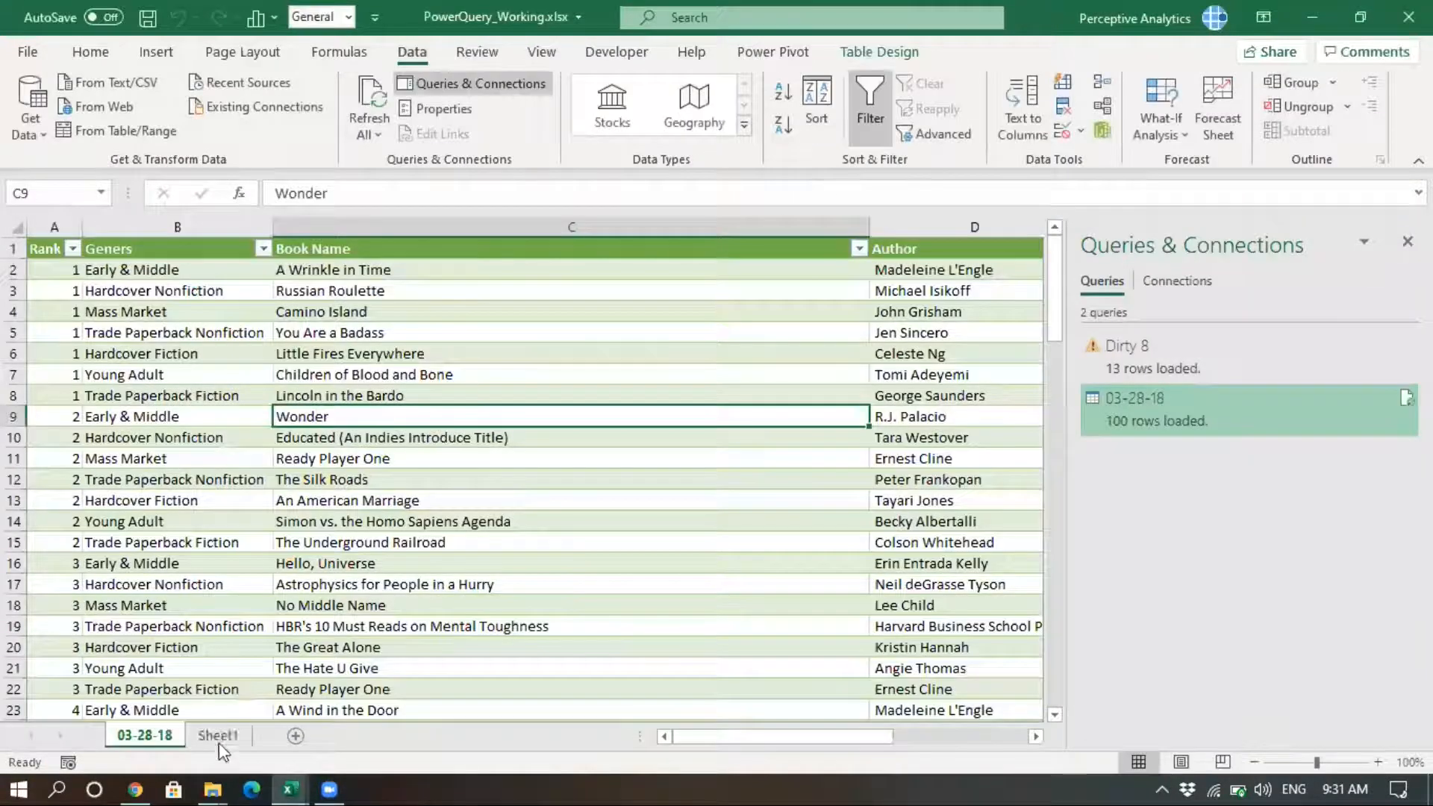
pyautogui.click(217, 735)
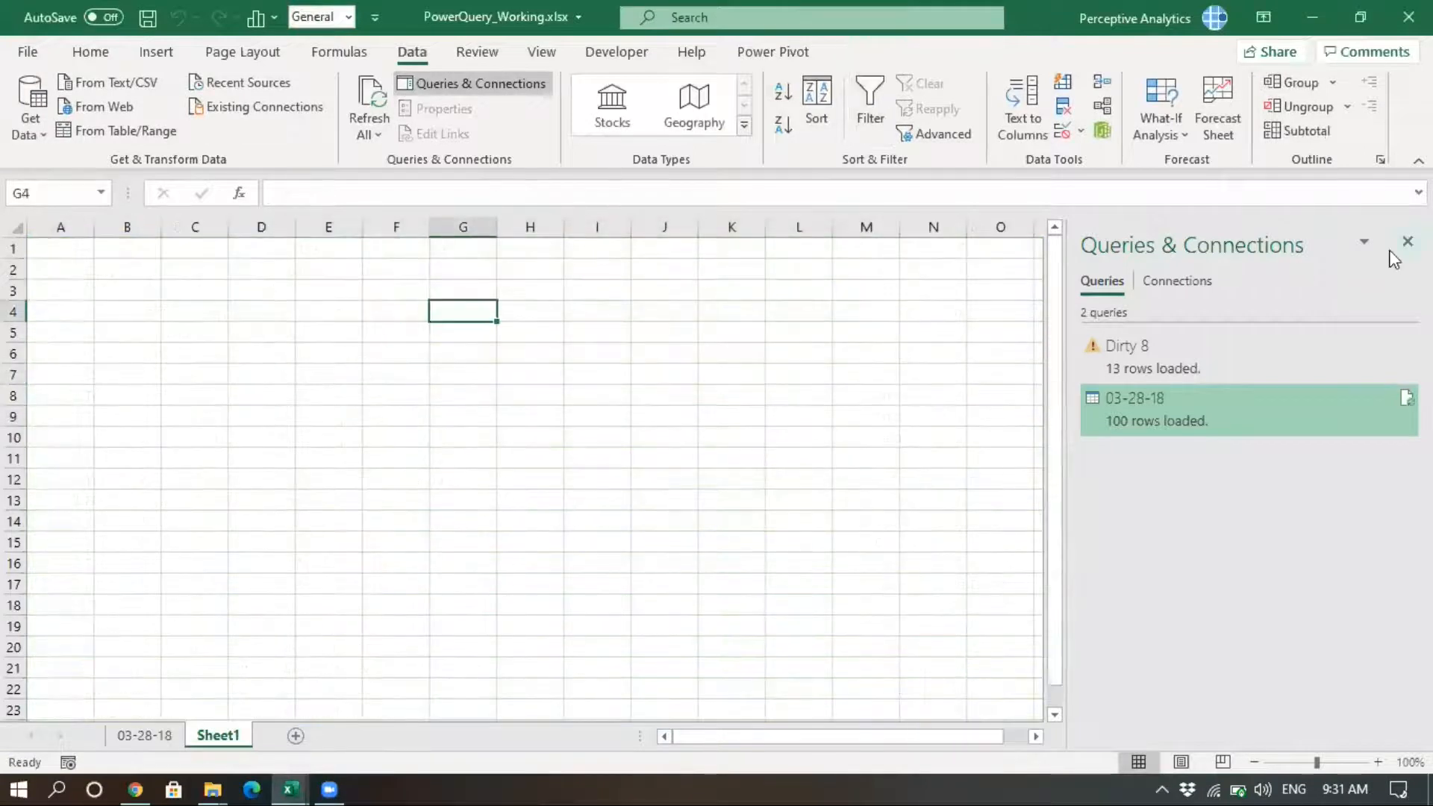
pyautogui.click(1408, 242)
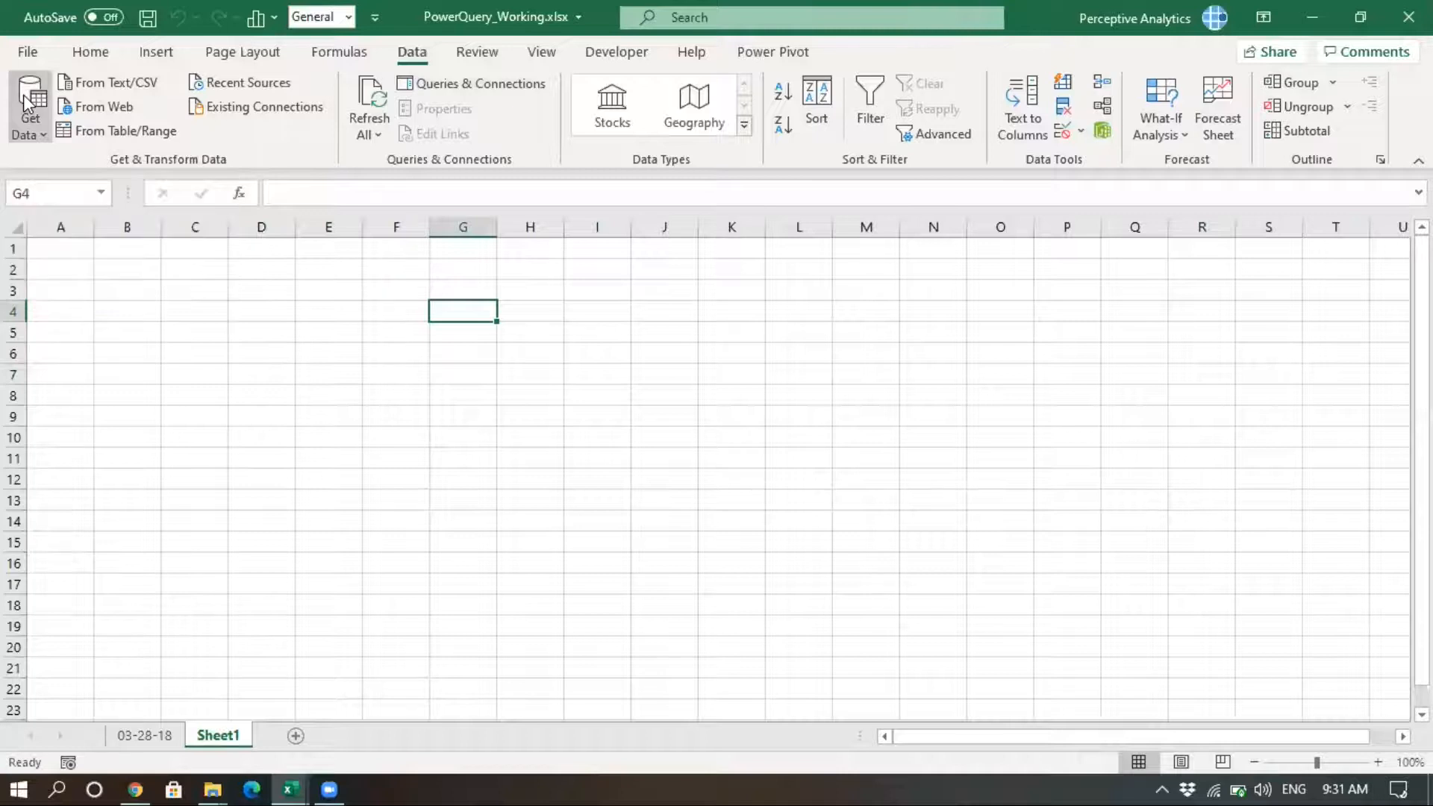
pyautogui.scroll(1, 24, 94)
pyautogui.click(23, 94)
pyautogui.click(554, 231)
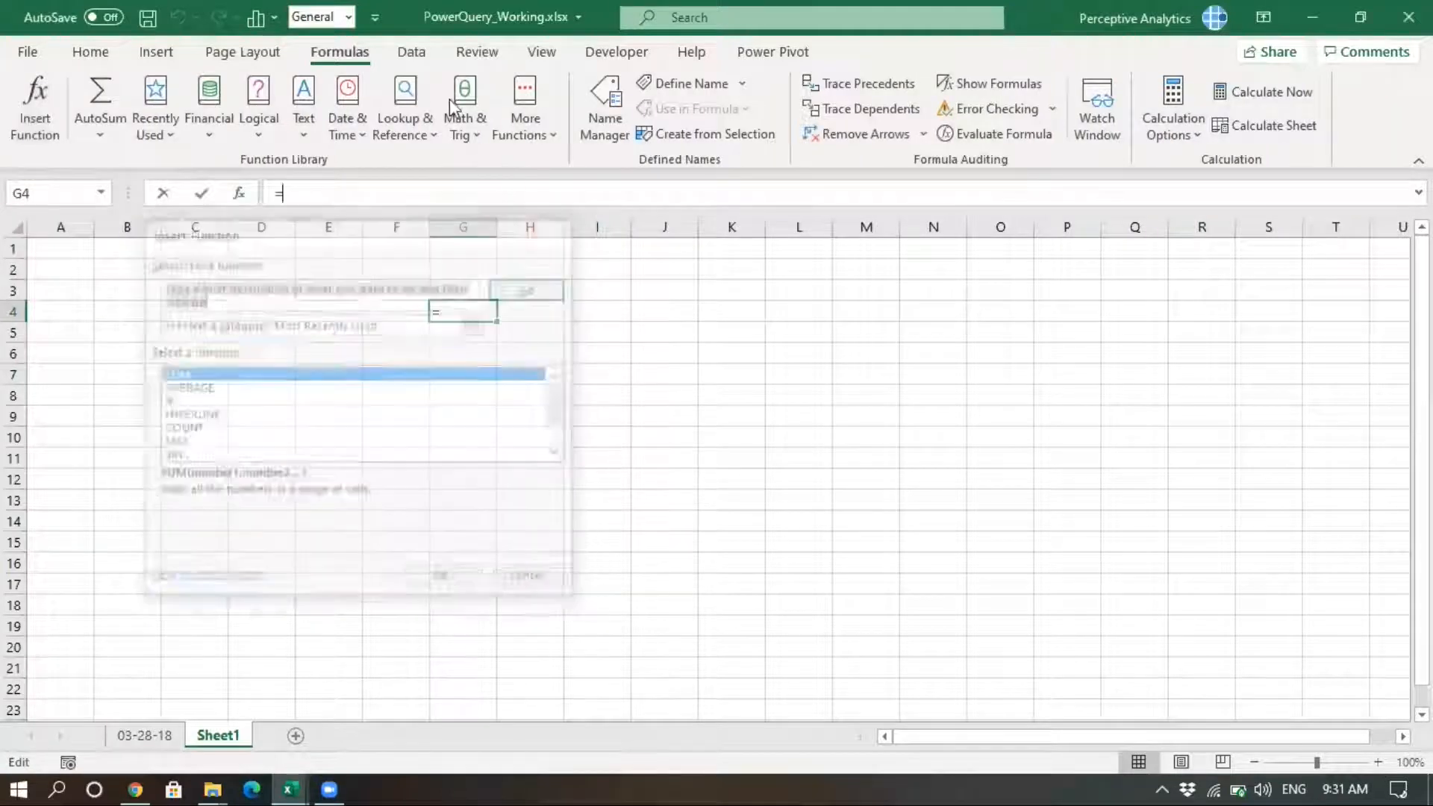
# Import Dataset_2_Jumbled-up-Customers-Details.xlsx from the Dataset folder and open its Dirty 5 sheet in the Power Query Editor
pyautogui.click(412, 51)
pyautogui.click(30, 99)
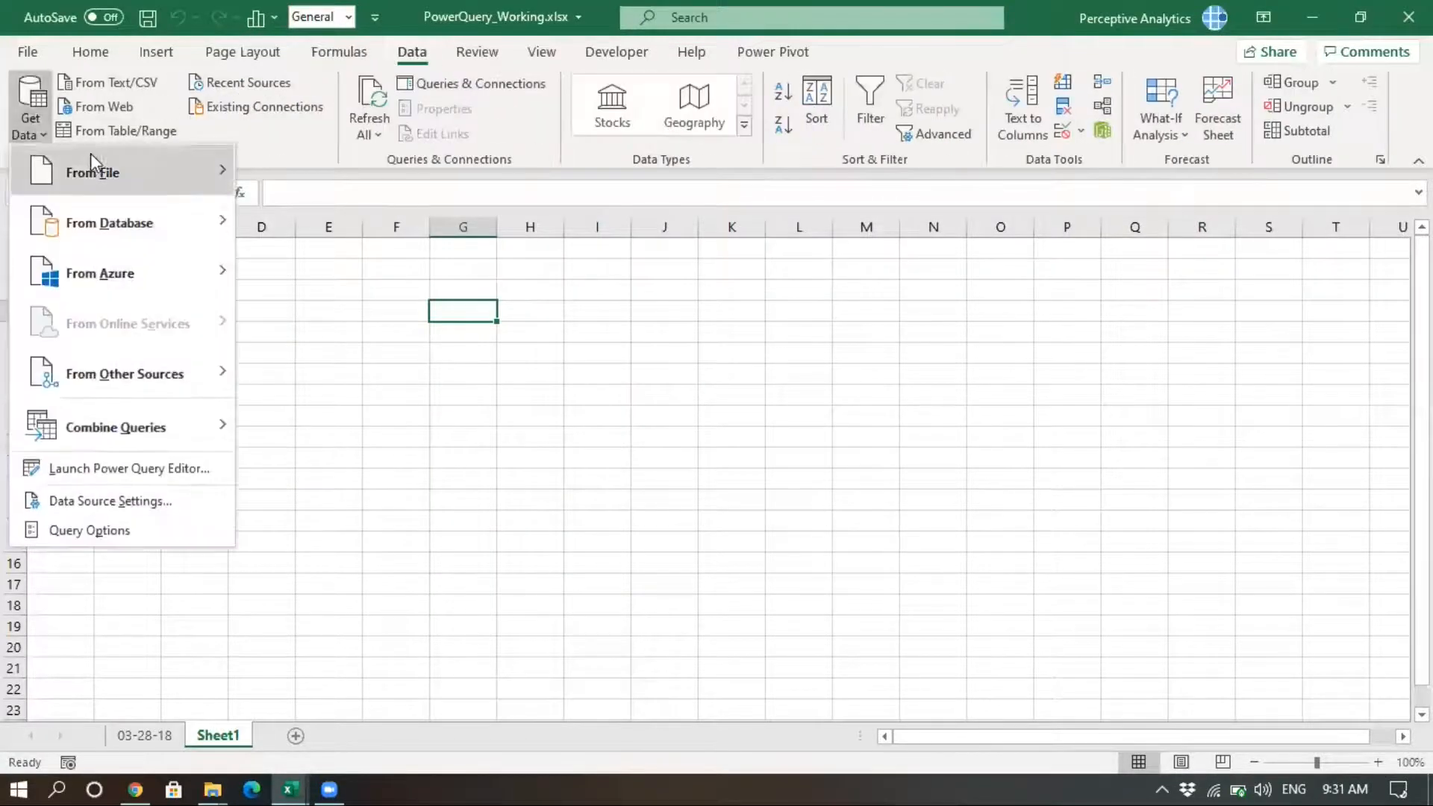
pyautogui.moveTo(96, 157)
pyautogui.click(312, 173)
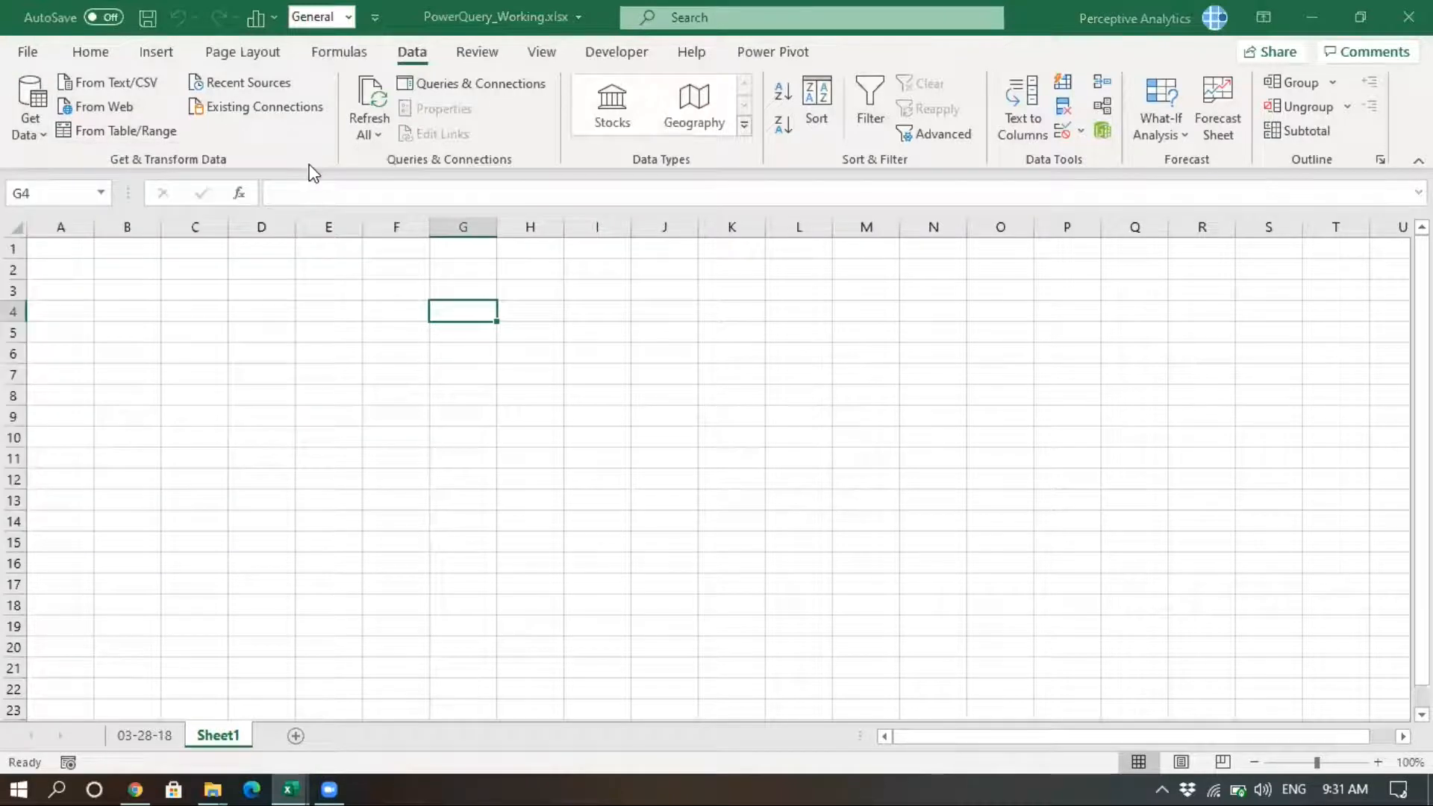
pyautogui.click(302, 183)
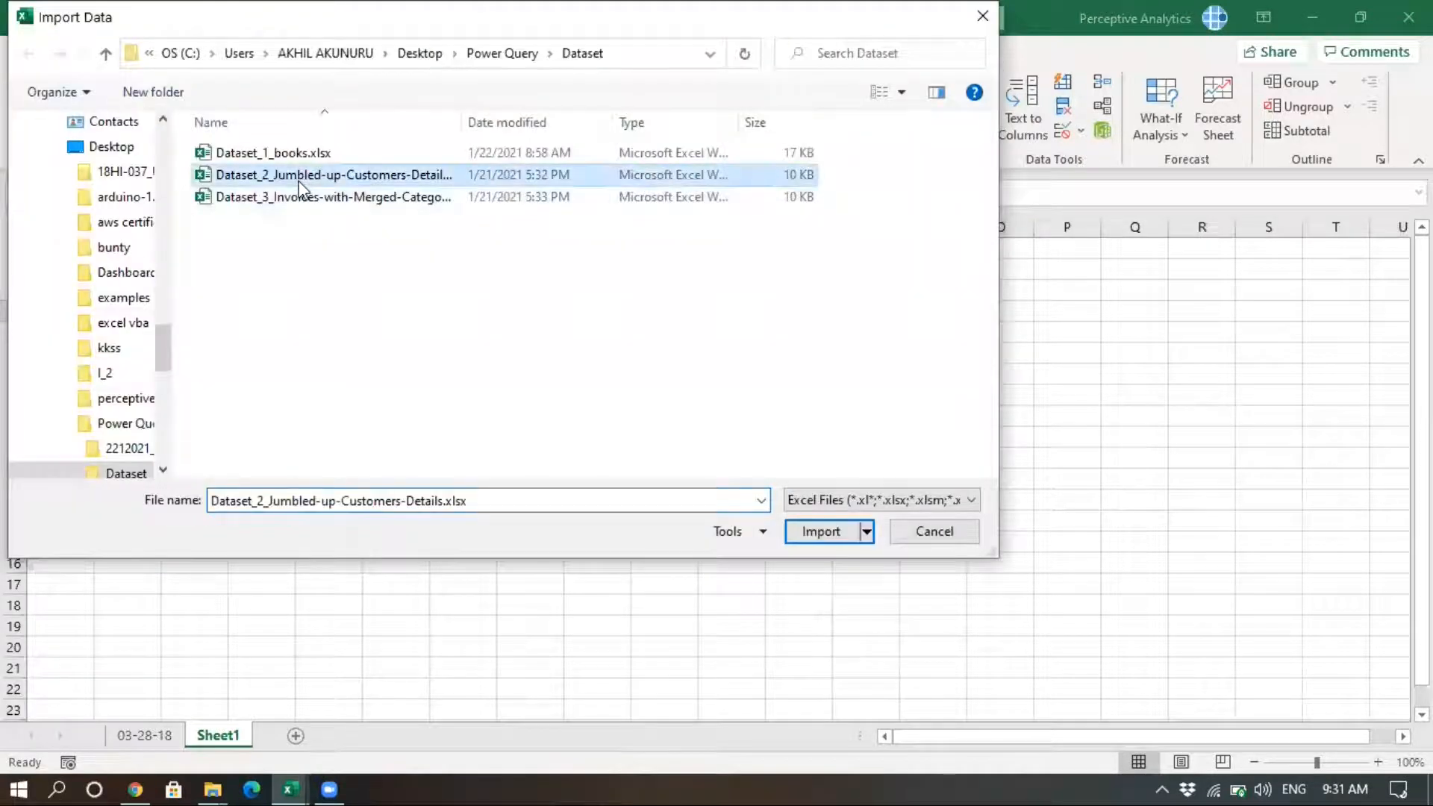
pyautogui.click(810, 532)
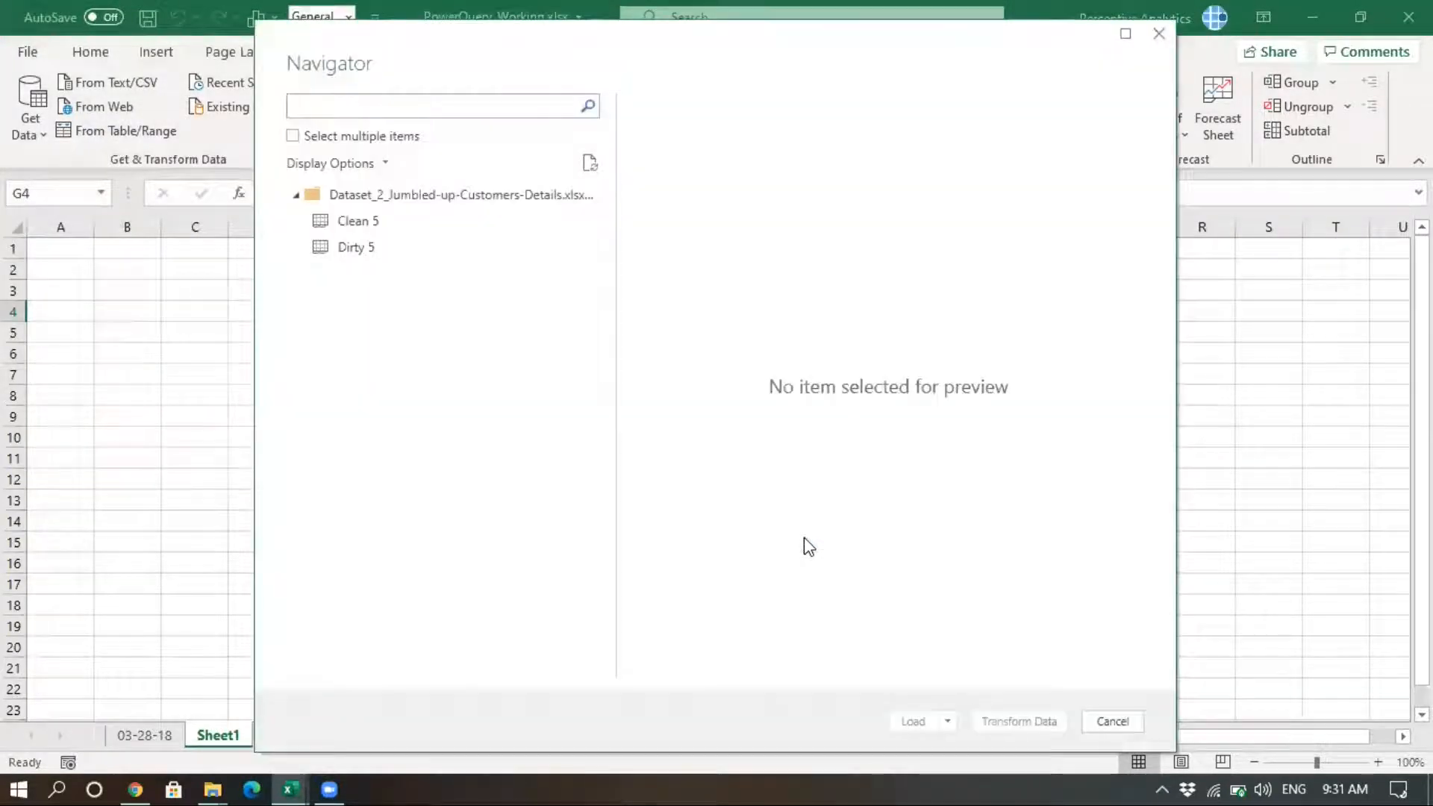
pyautogui.click(365, 250)
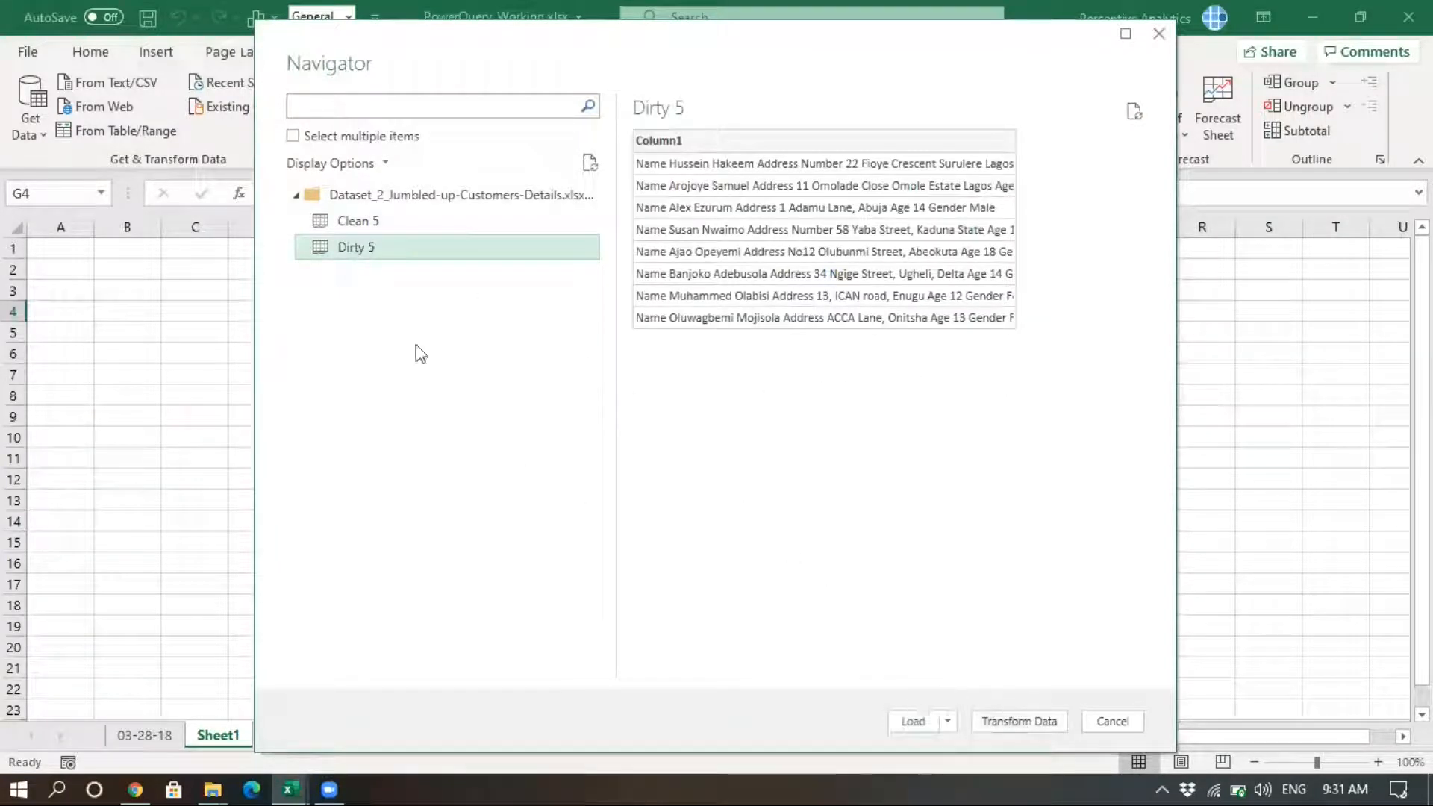
pyautogui.click(1036, 723)
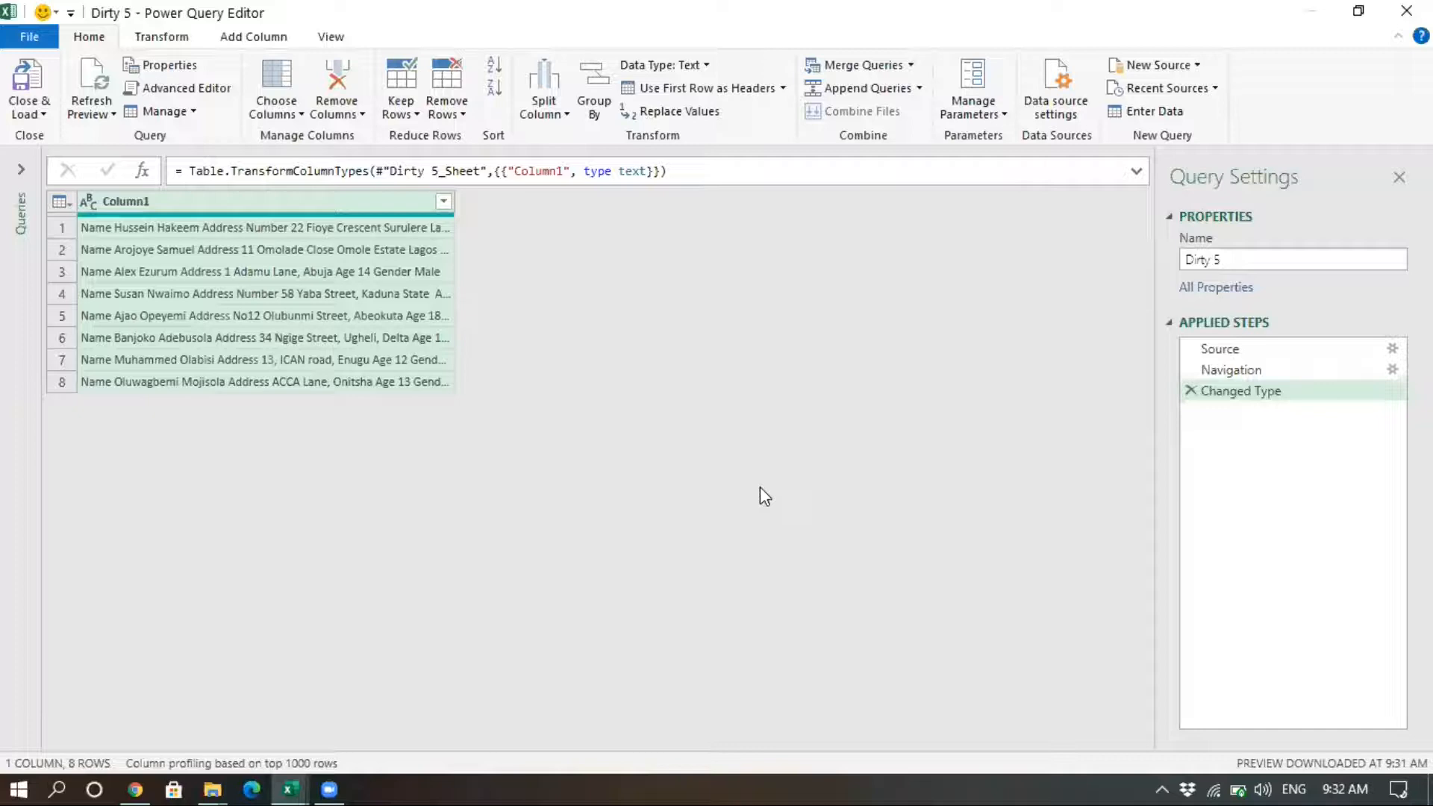
pyautogui.press('XF86MonBrightnessDown')
pyautogui.press('XF86MonBrightnessDown')
# Start a custom column in the Dirty 5 query and name it Name
pyautogui.click(255, 37)
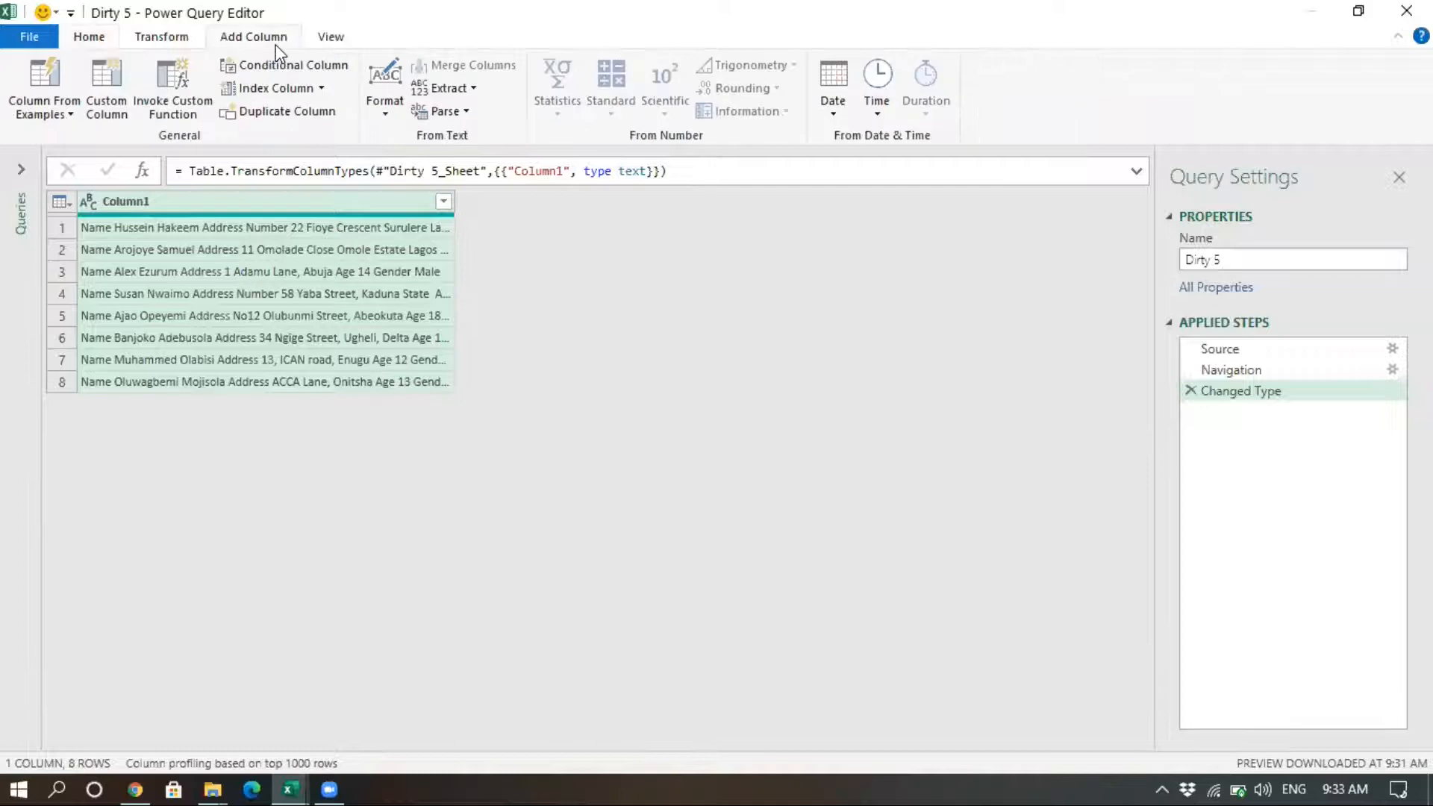
pyautogui.click(324, 205)
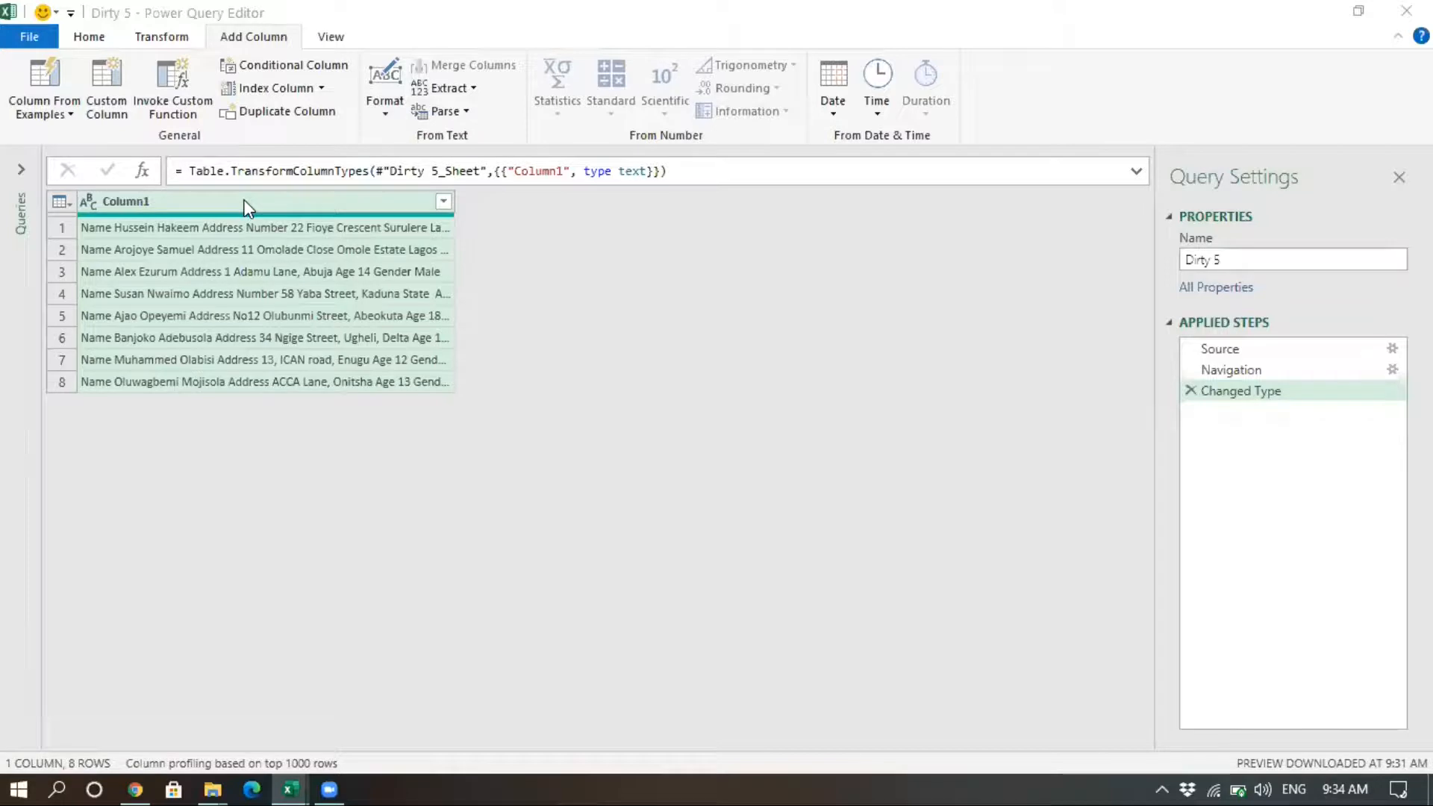
pyautogui.click(114, 93)
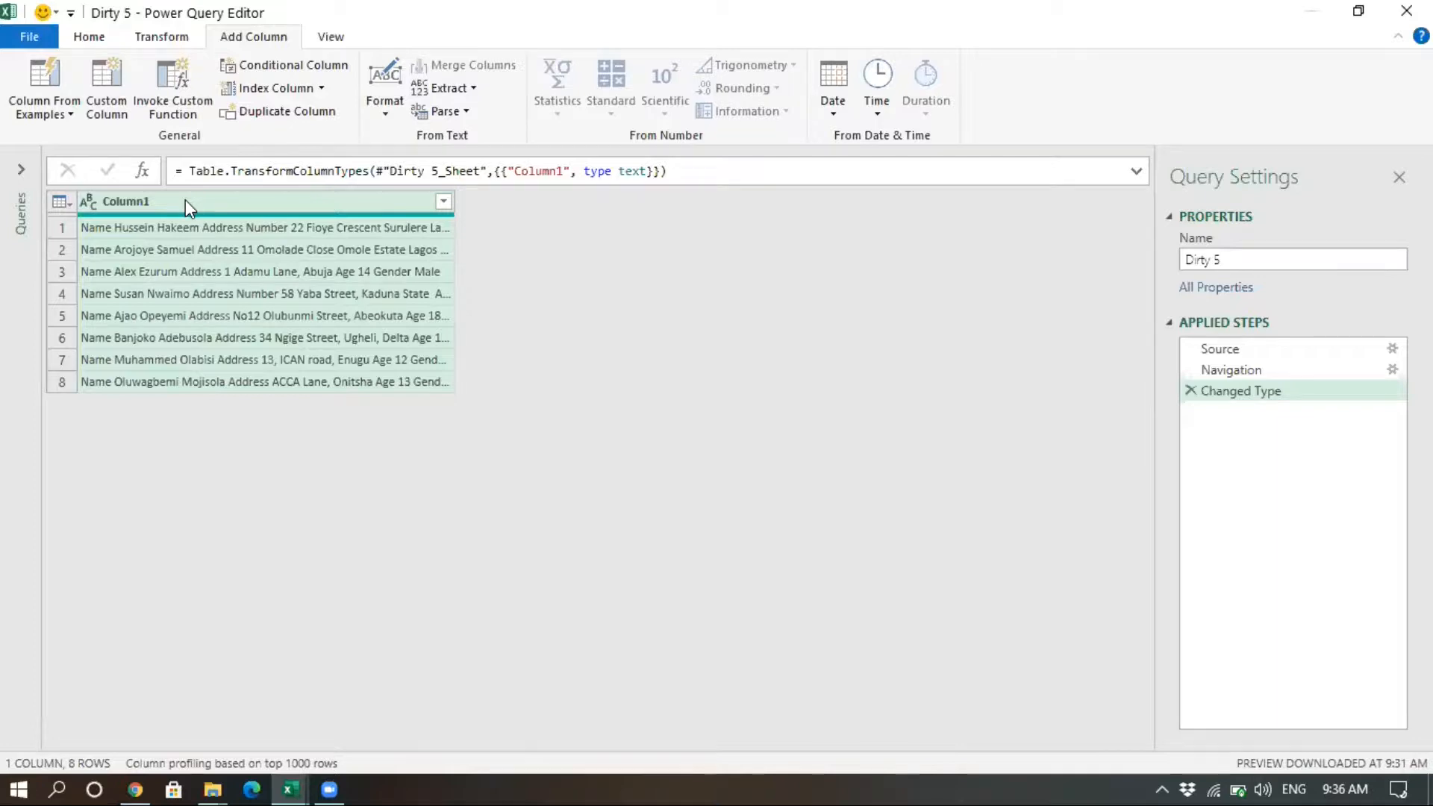
pyautogui.click(110, 88)
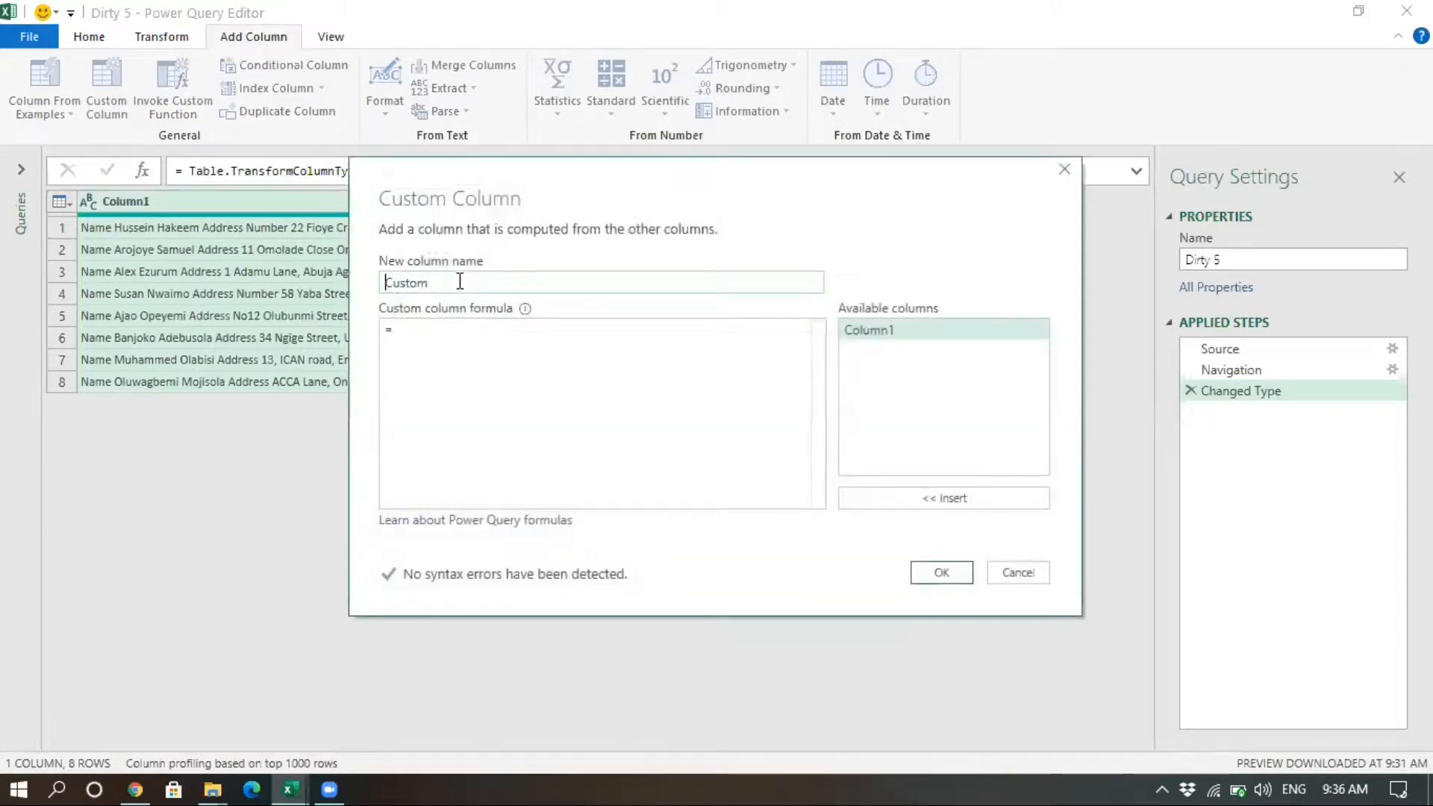
pyautogui.doubleClick(460, 282)
pyautogui.write('Name')
# Begin the Name column's custom formula with the Text.BetweenDelimiters function and its opening parenthesis
pyautogui.click(410, 327)
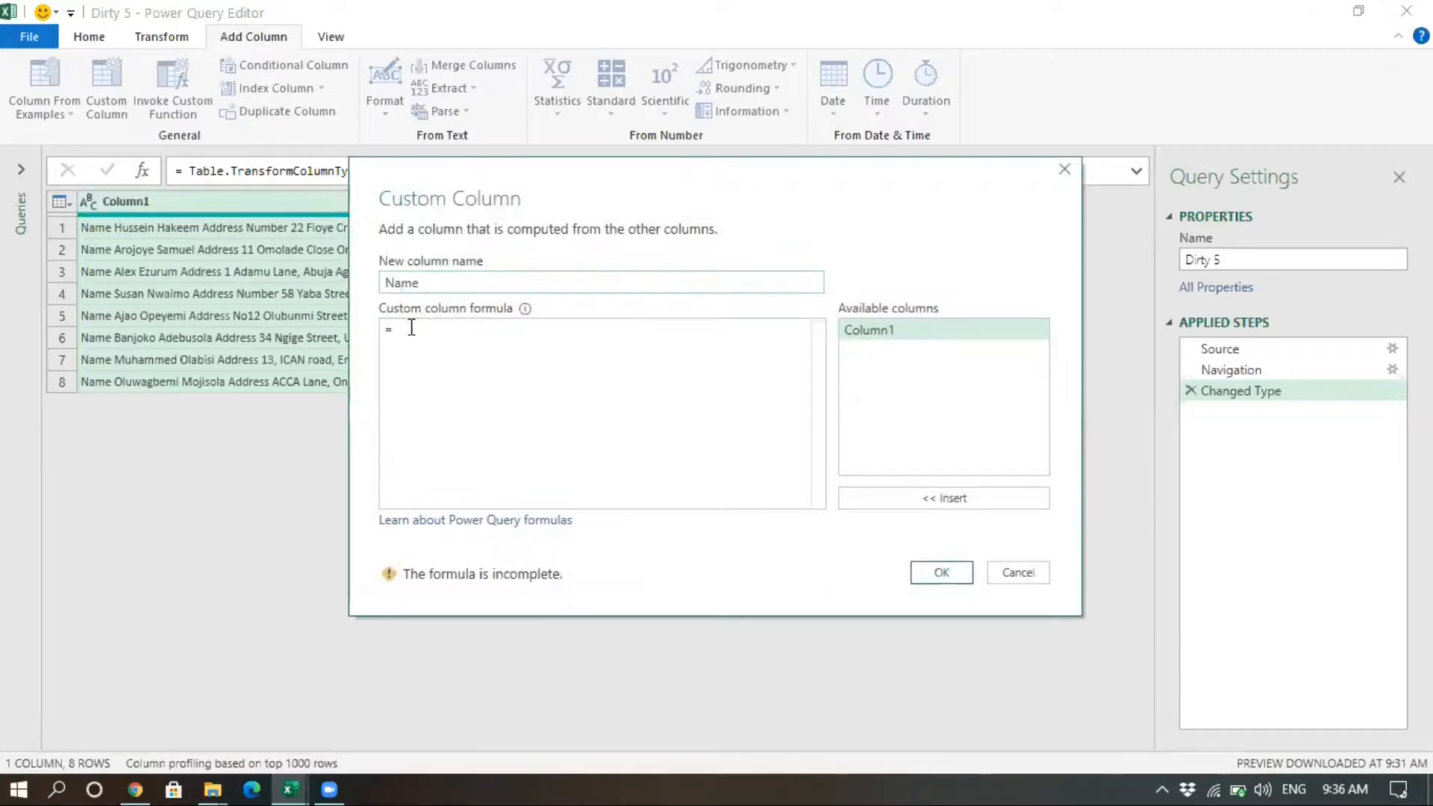
pyautogui.write('te')
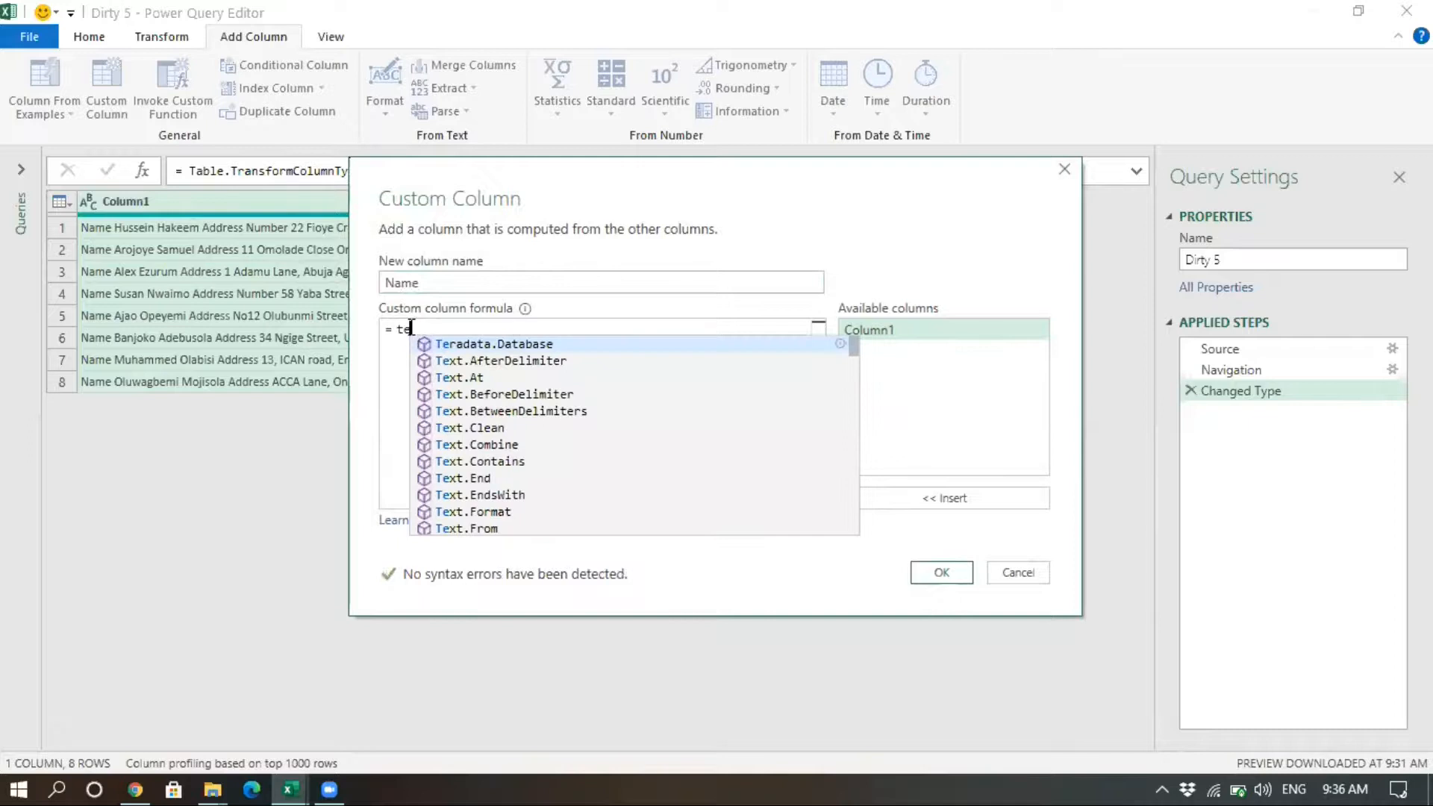
pyautogui.write('xt')
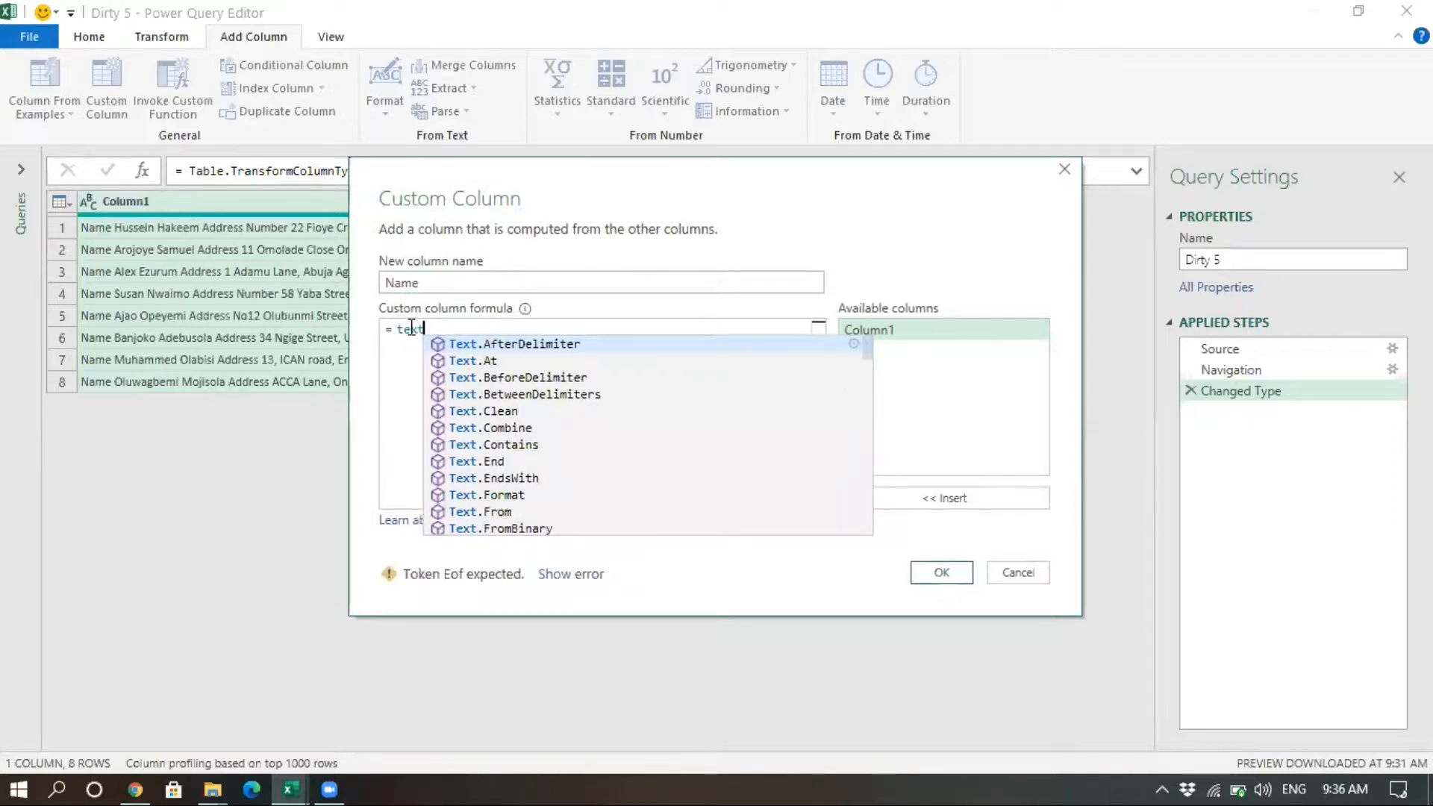
pyautogui.write('.b')
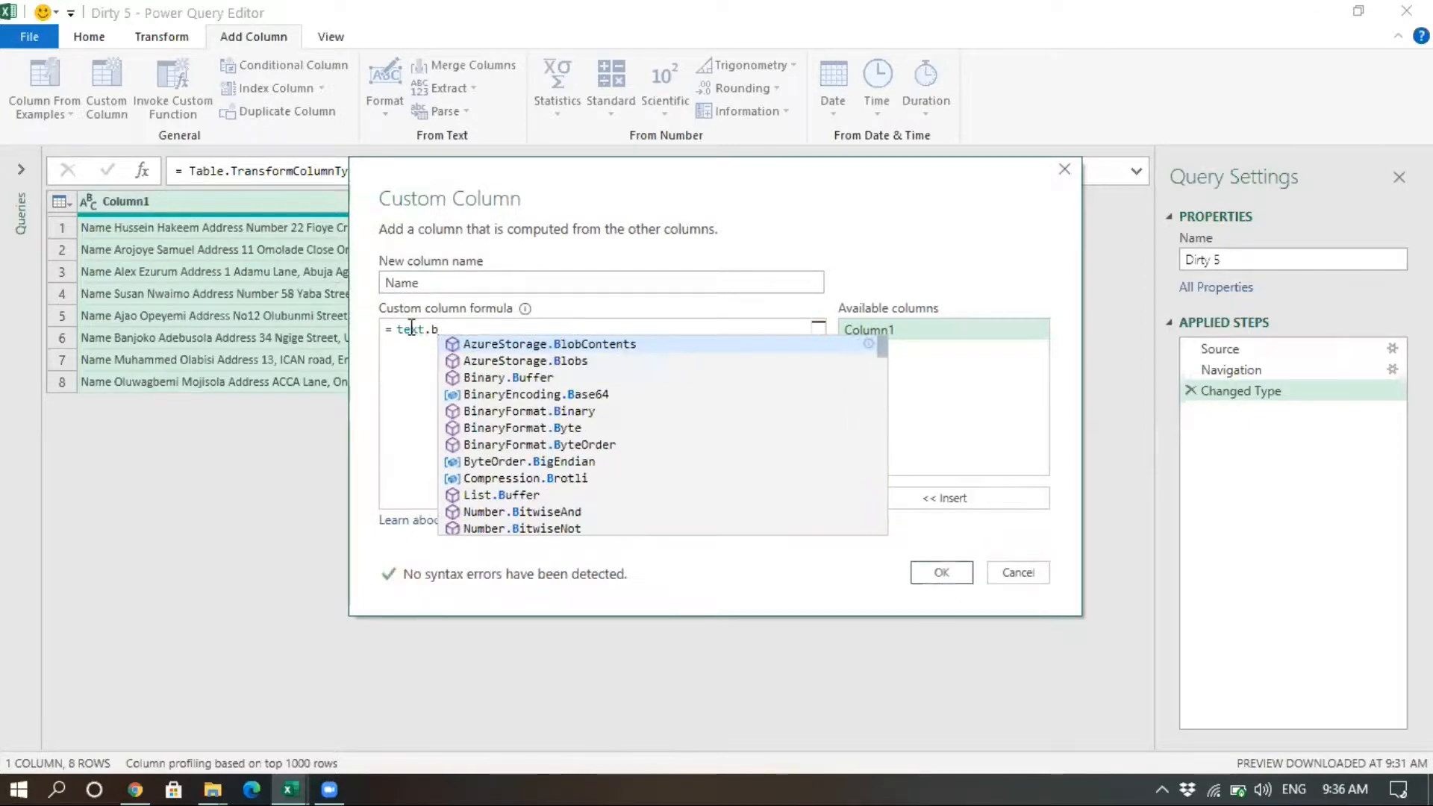
pyautogui.write('et')
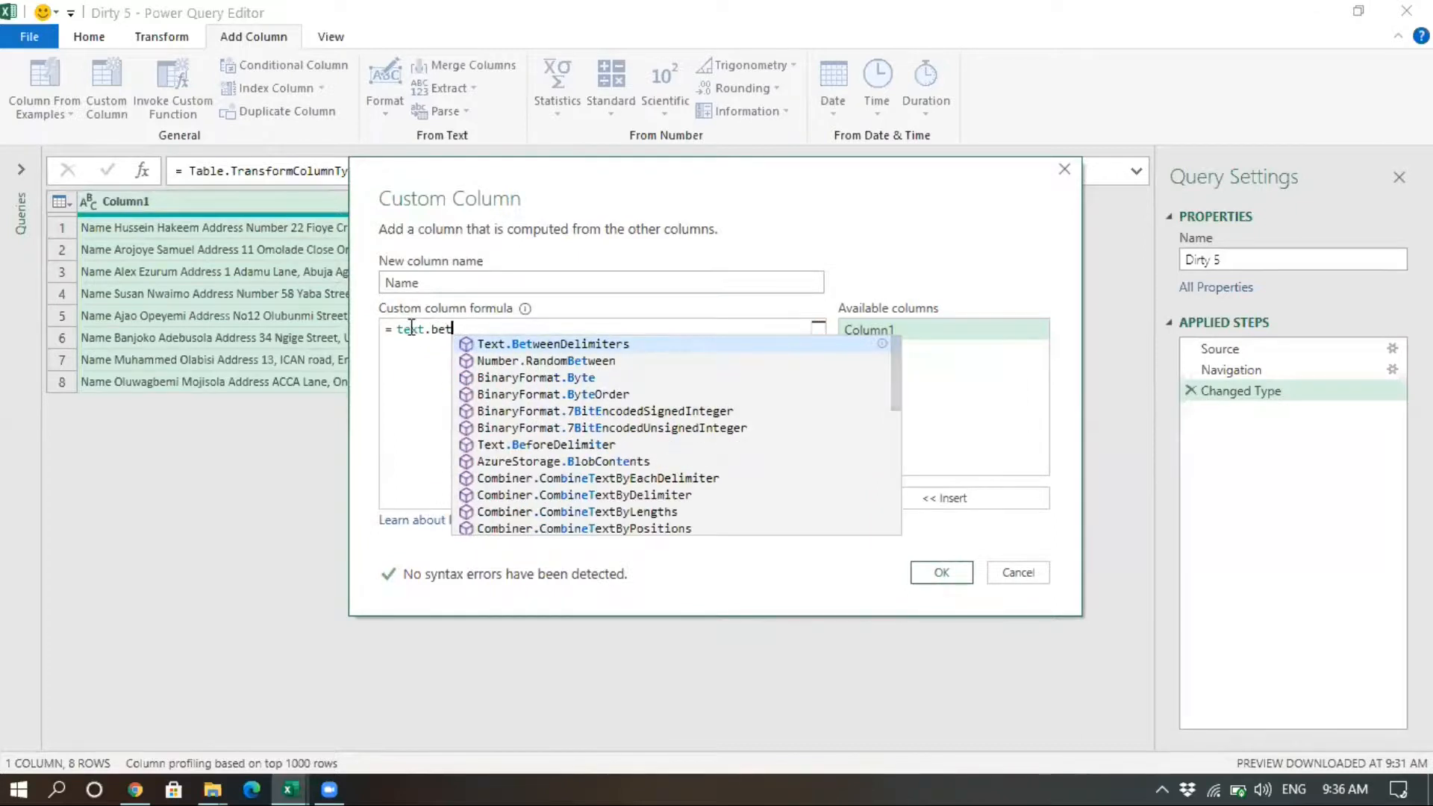
pyautogui.press('Tab')
pyautogui.moveTo(424, 331); pyautogui.dragTo(397, 333)
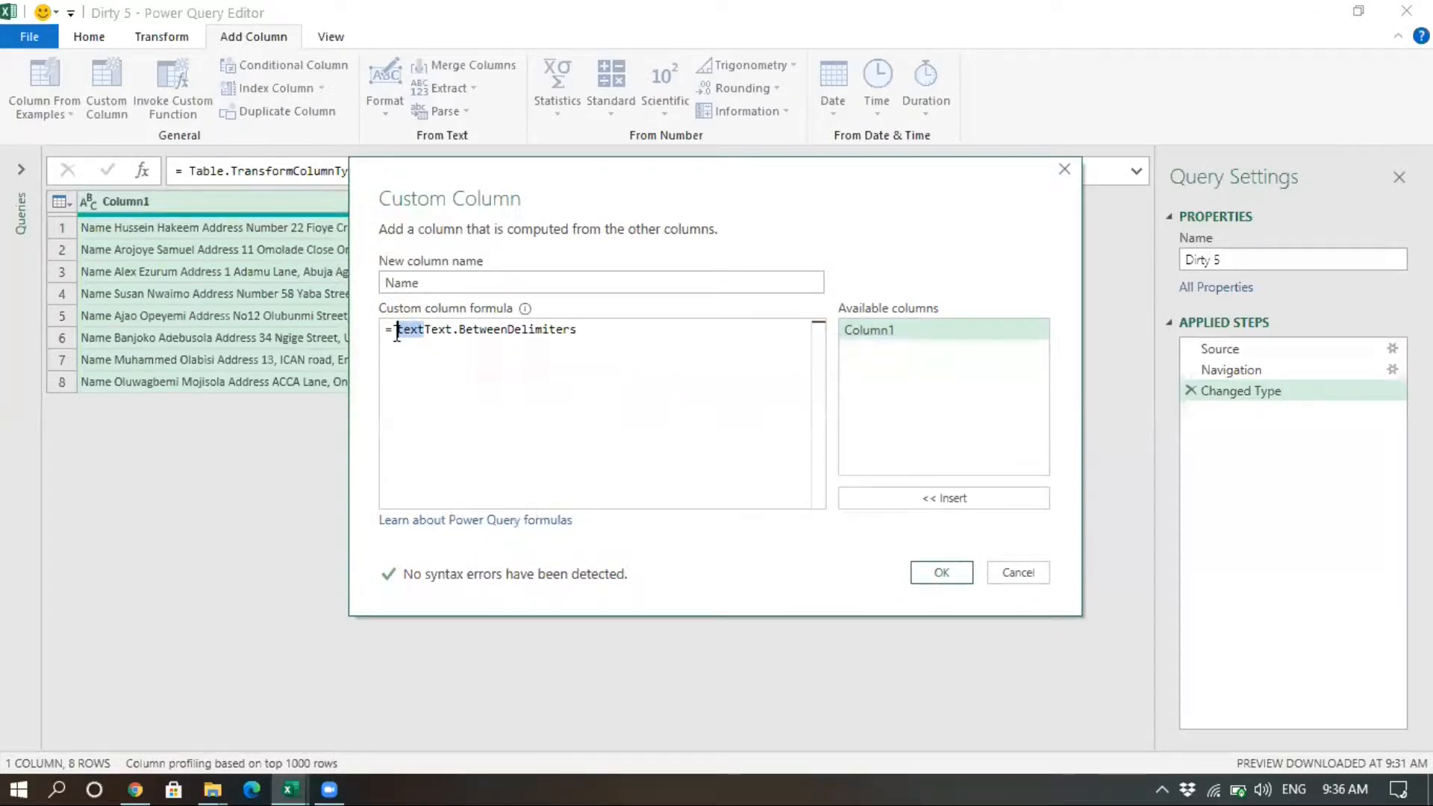
pyautogui.press('BackSpace')
pyautogui.click(553, 333)
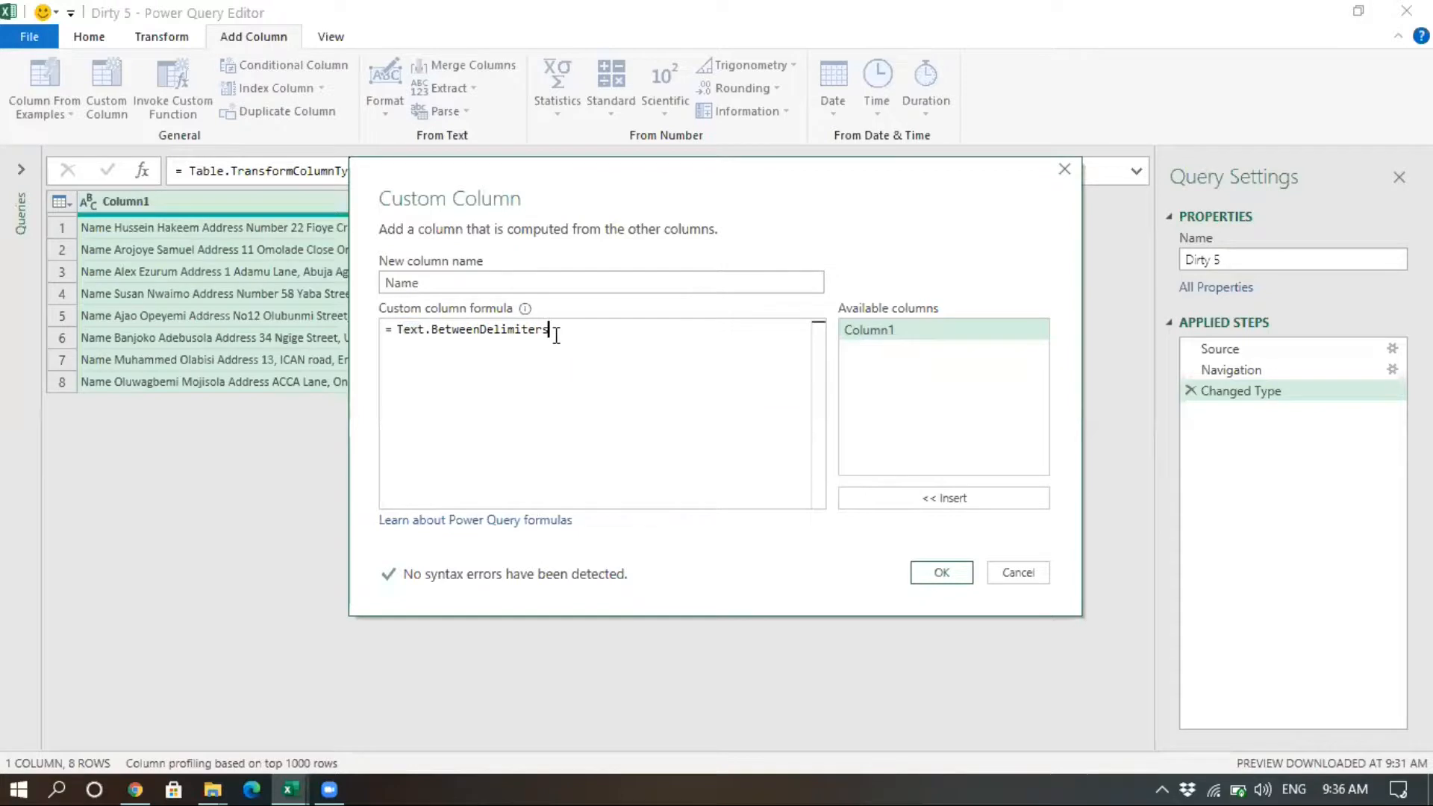
pyautogui.write('(')
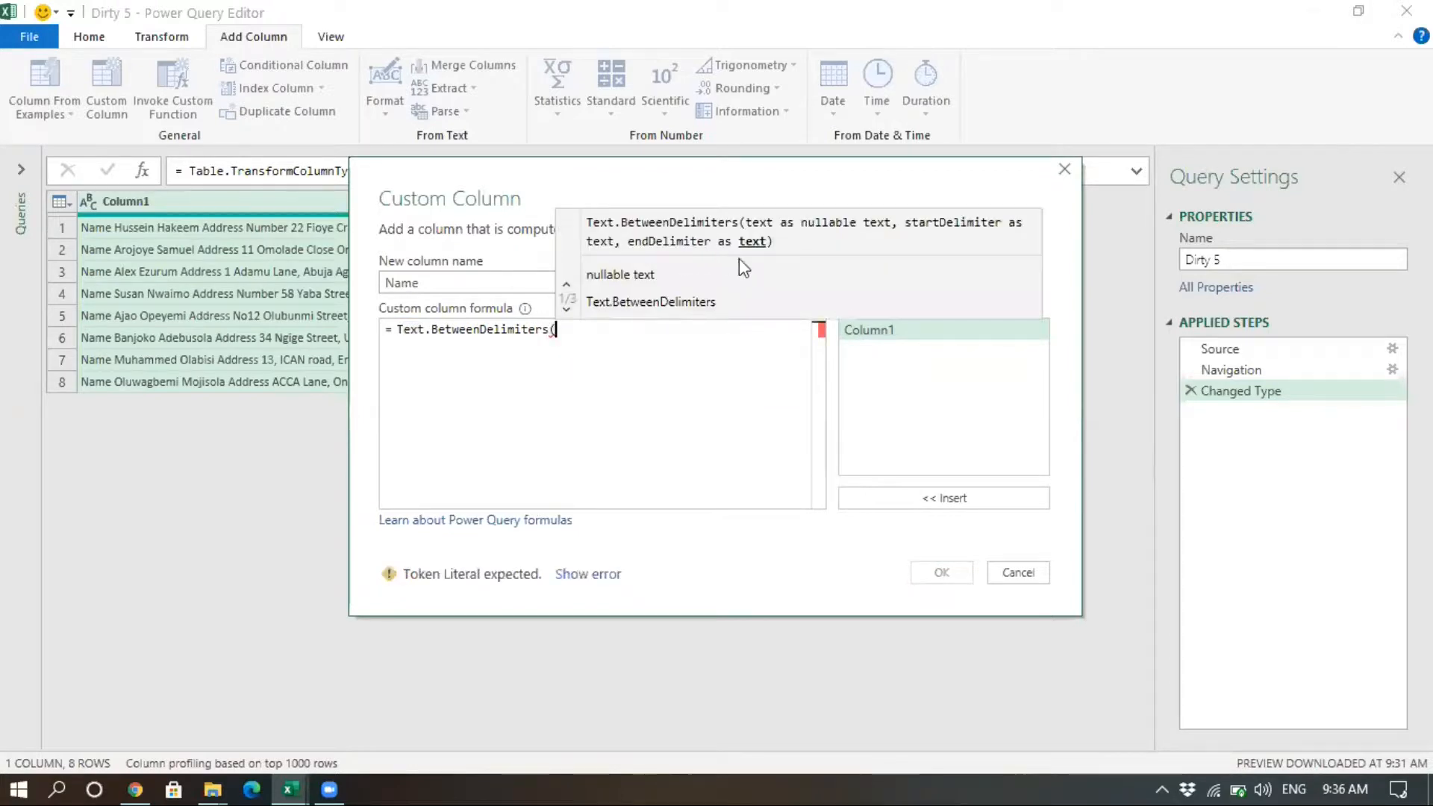
# Supply [Column1] as the text and "Name" as the start delimiter in the Text.BetweenDelimiters formula
pyautogui.doubleClick(873, 330)
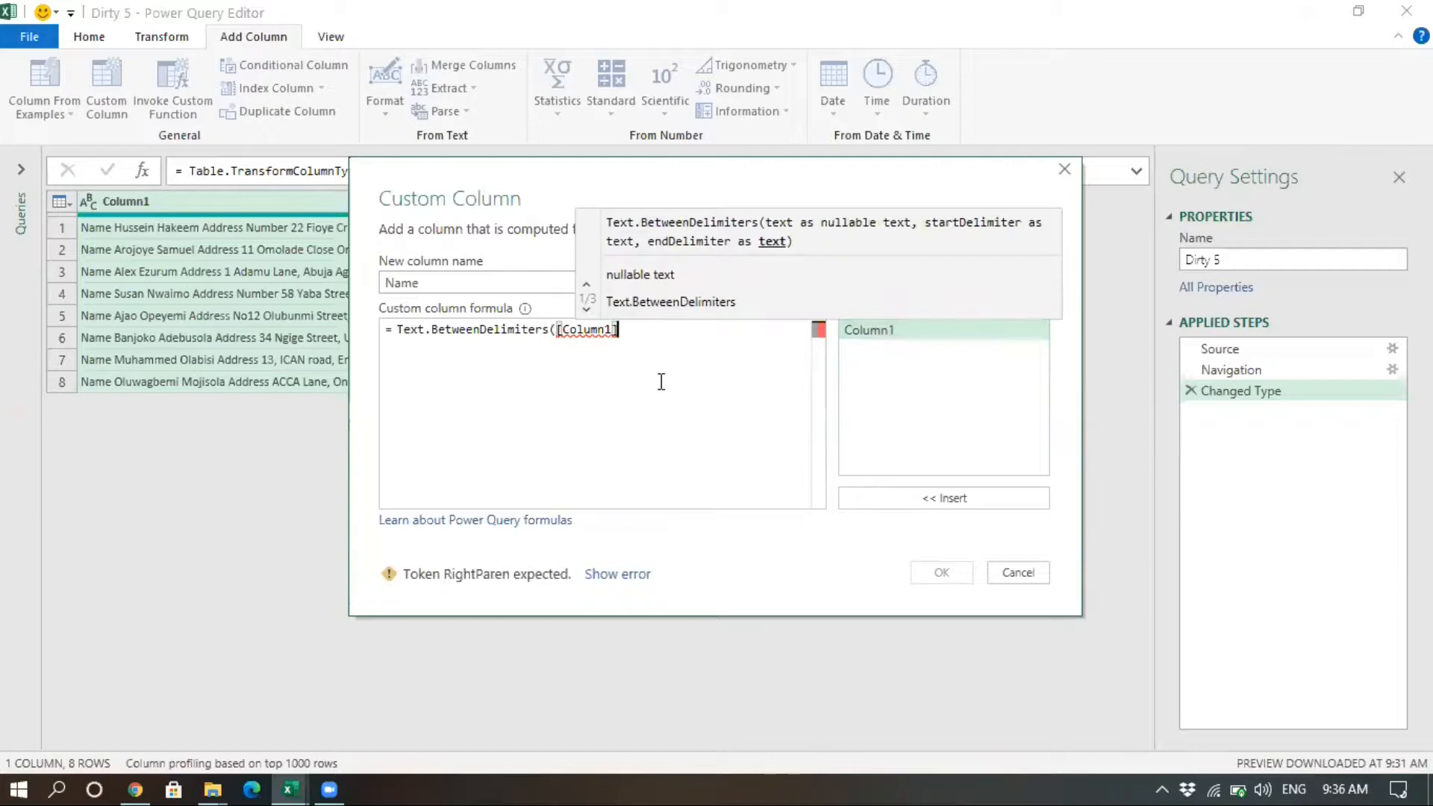
pyautogui.write(',')
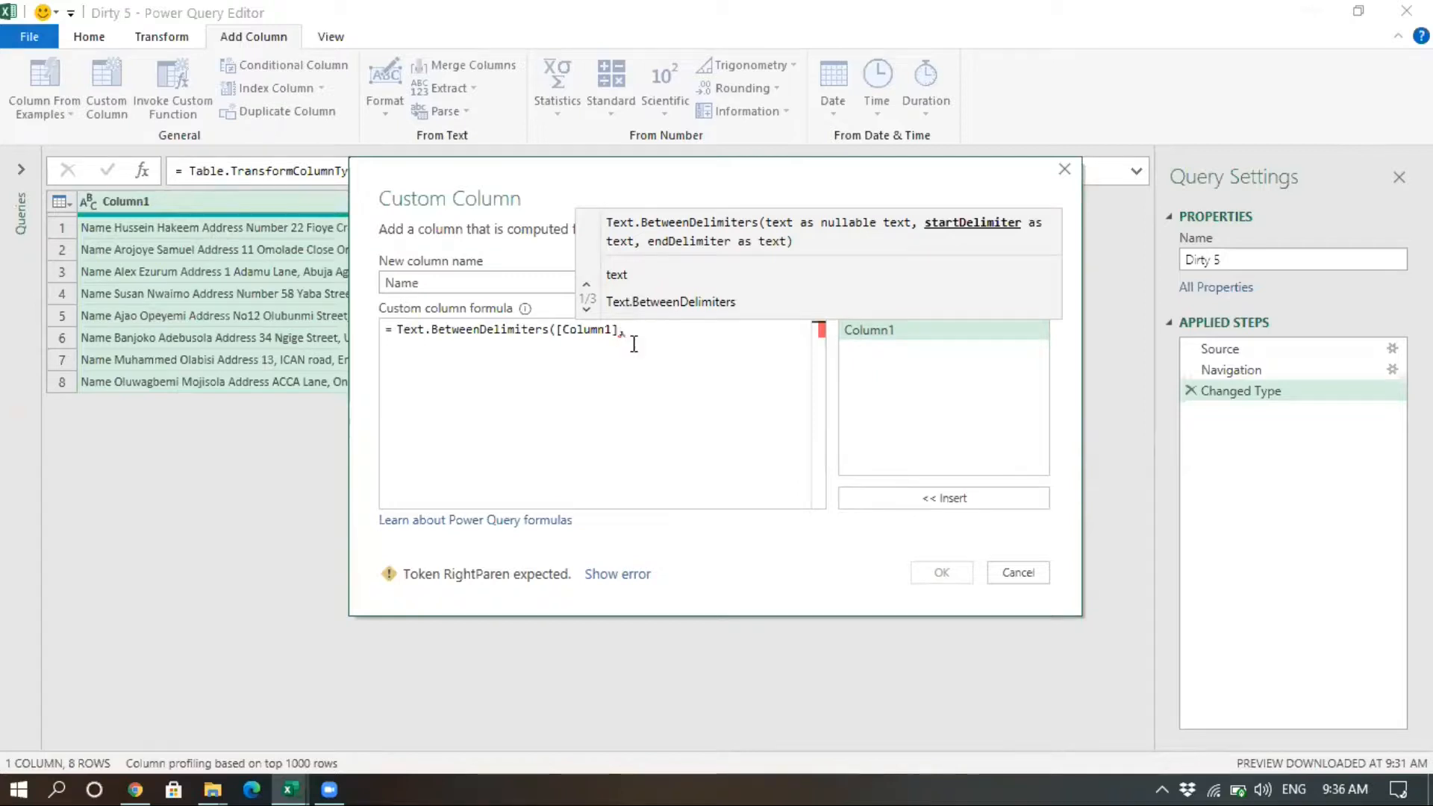
pyautogui.write('""')
pyautogui.write('Name')
pyautogui.click(683, 337)
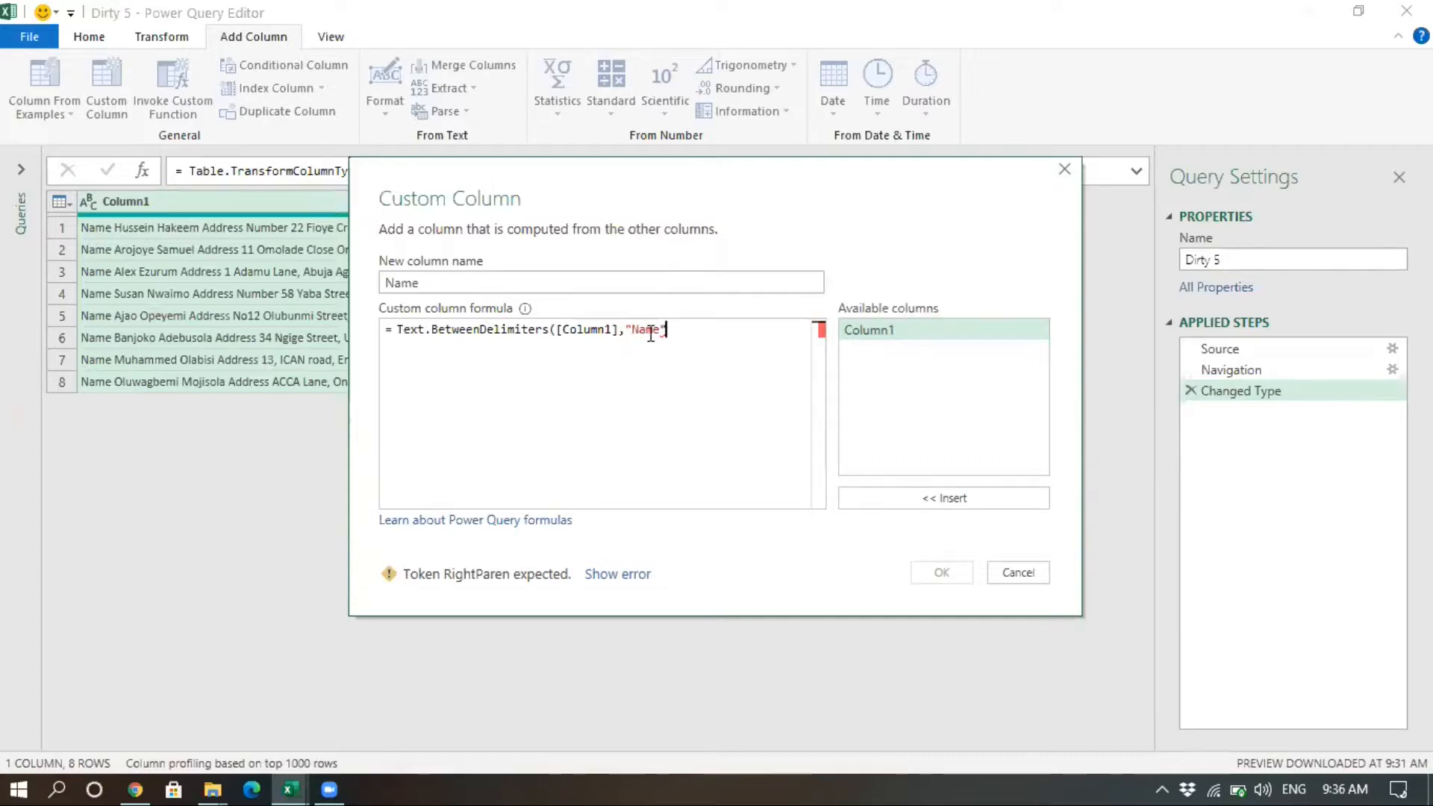